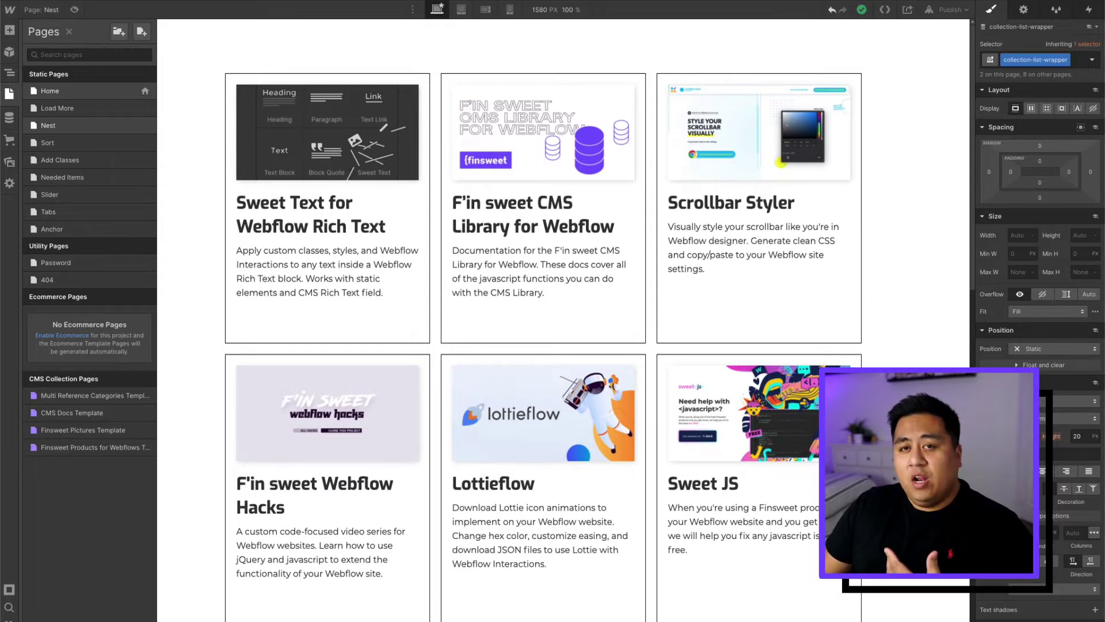
Review the products and pictures collection lists on the Nest page and open the list of CMS collections.
scroll(544, 345, "down", 10)
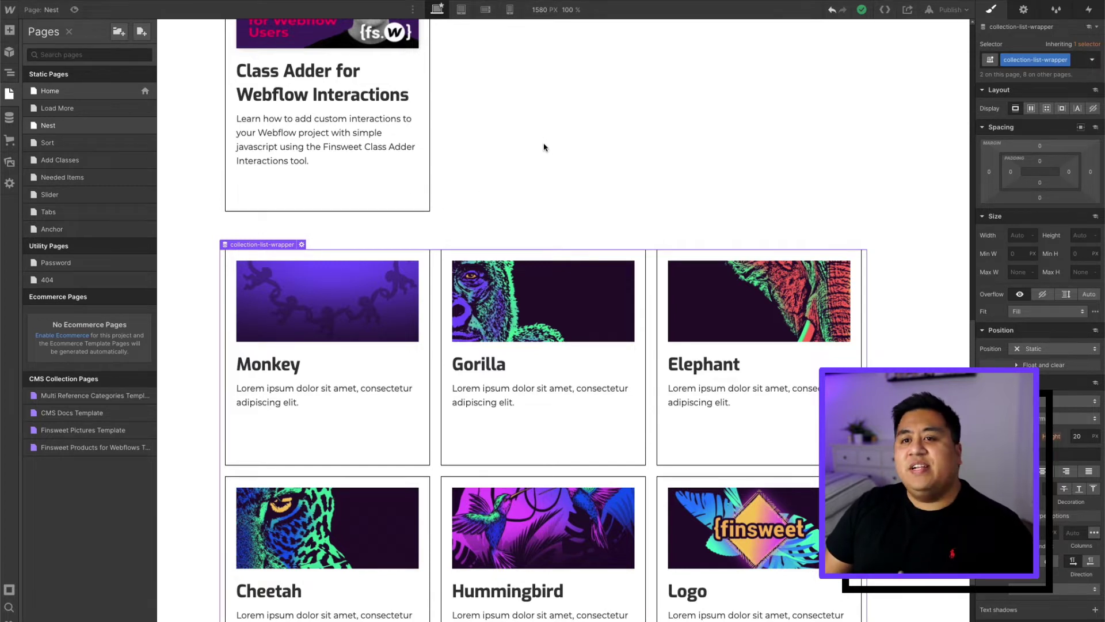
left_click(9, 118)
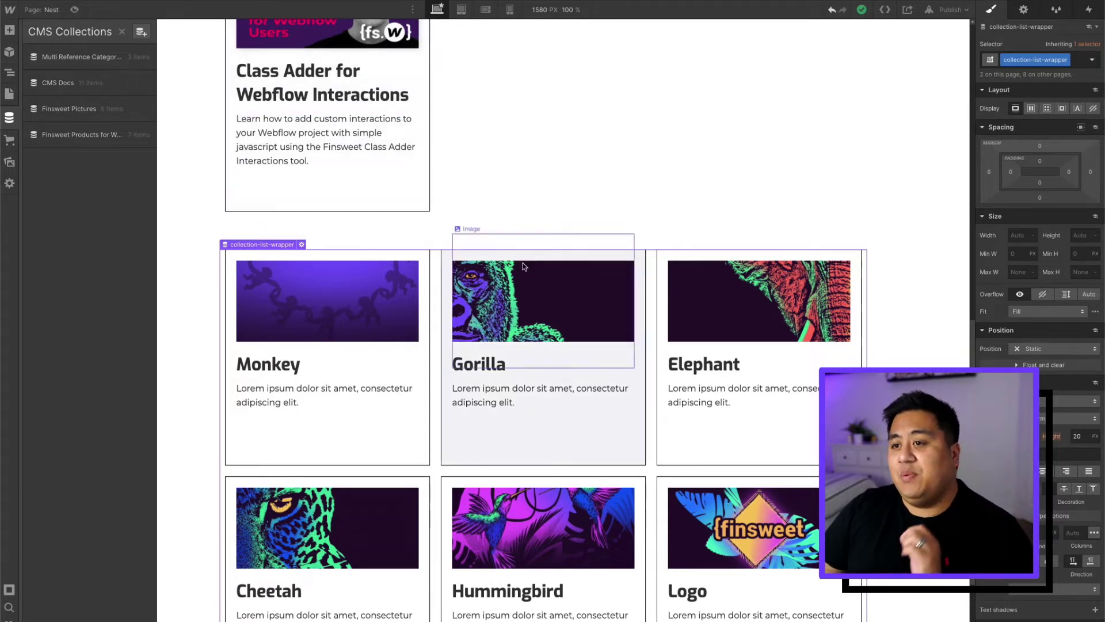
scroll(524, 266, "up", 7)
scroll(521, 265, "up", 4)
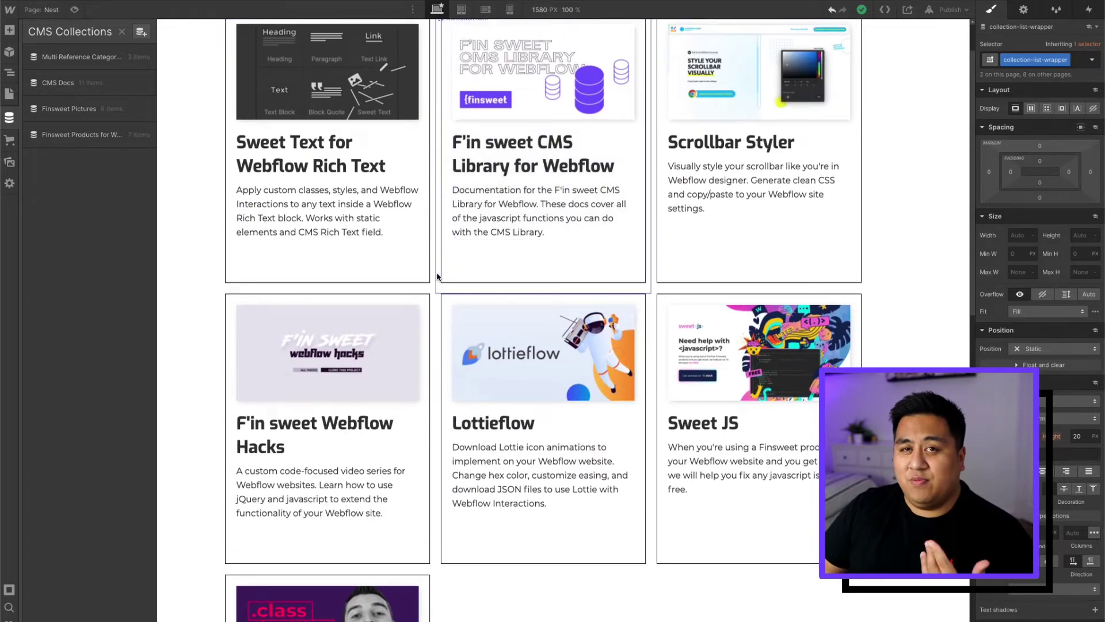
scroll(440, 288, "down", 7)
scroll(440, 289, "down", 5)
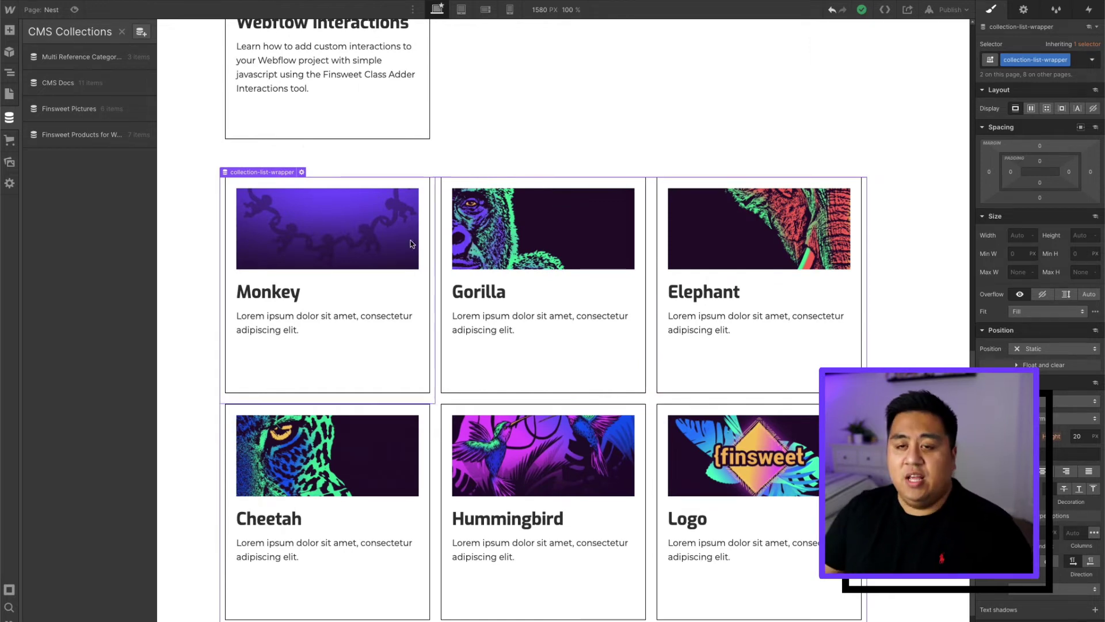
Inspect the Android item in the Multi Reference Categories collection and return to the item list.
left_click(95, 58)
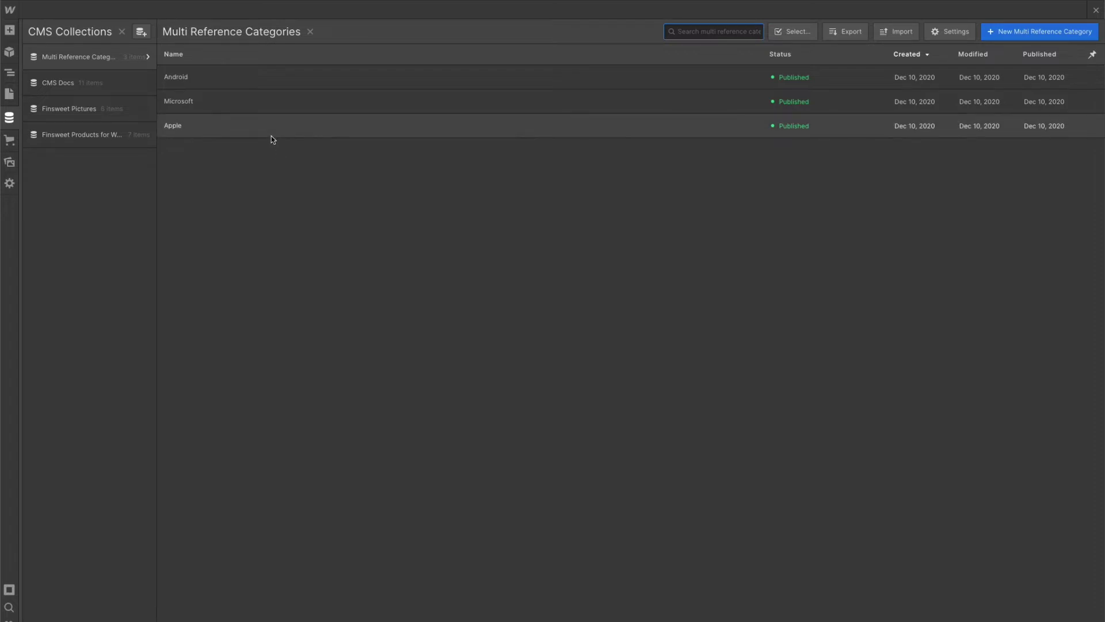
left_click(244, 77)
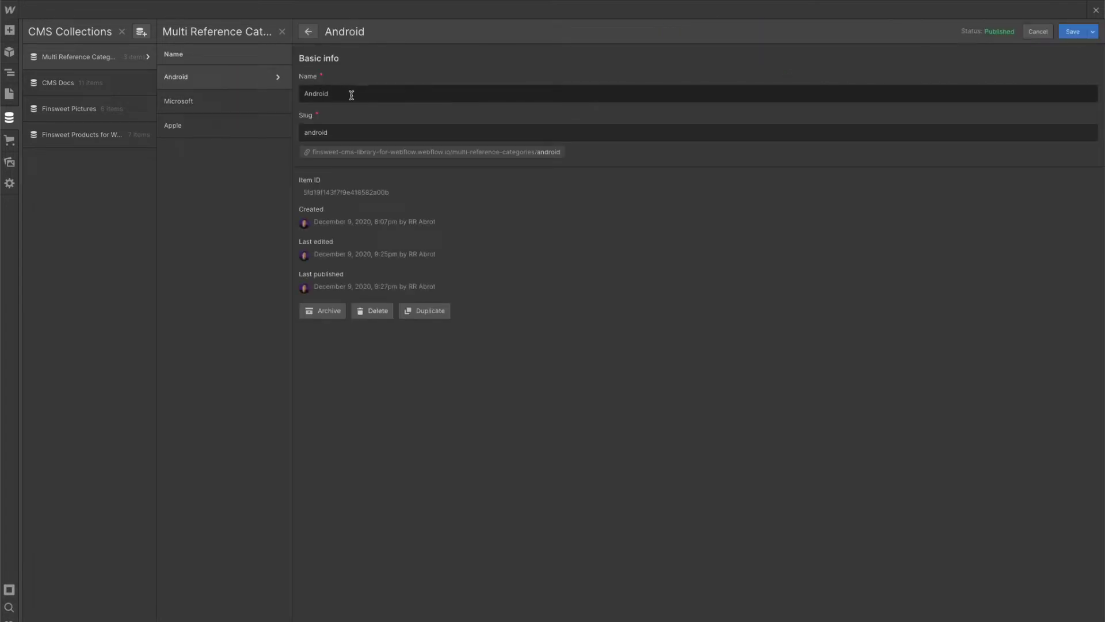
left_click(309, 33)
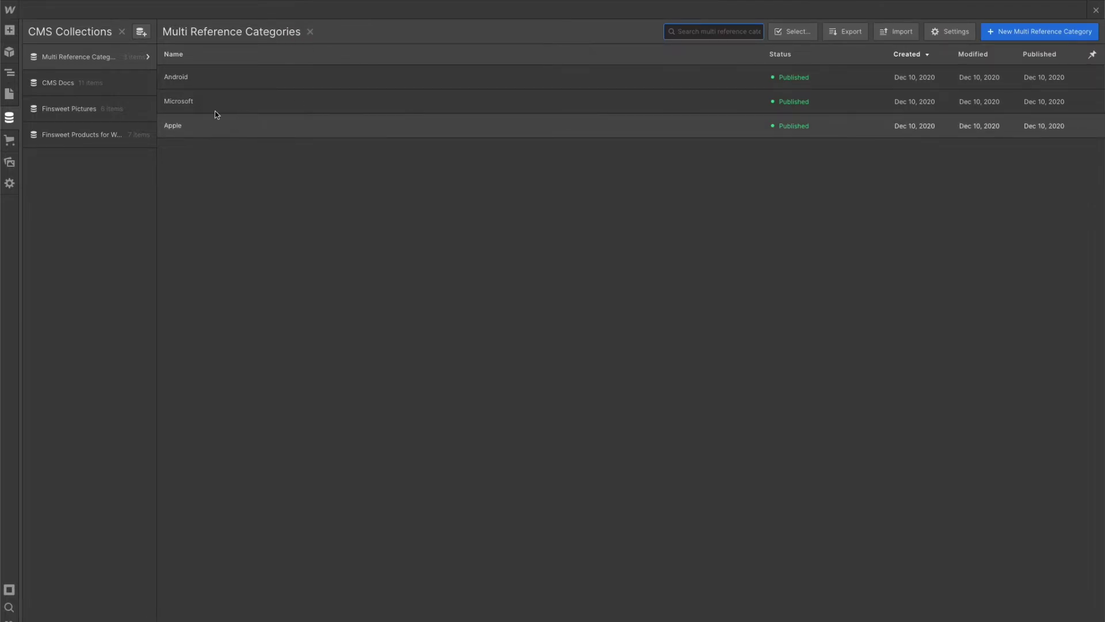
Open the Logo item in the Finsweet Pictures collection and examine its Multi Reference and Multi Ref Text fields.
left_click(99, 109)
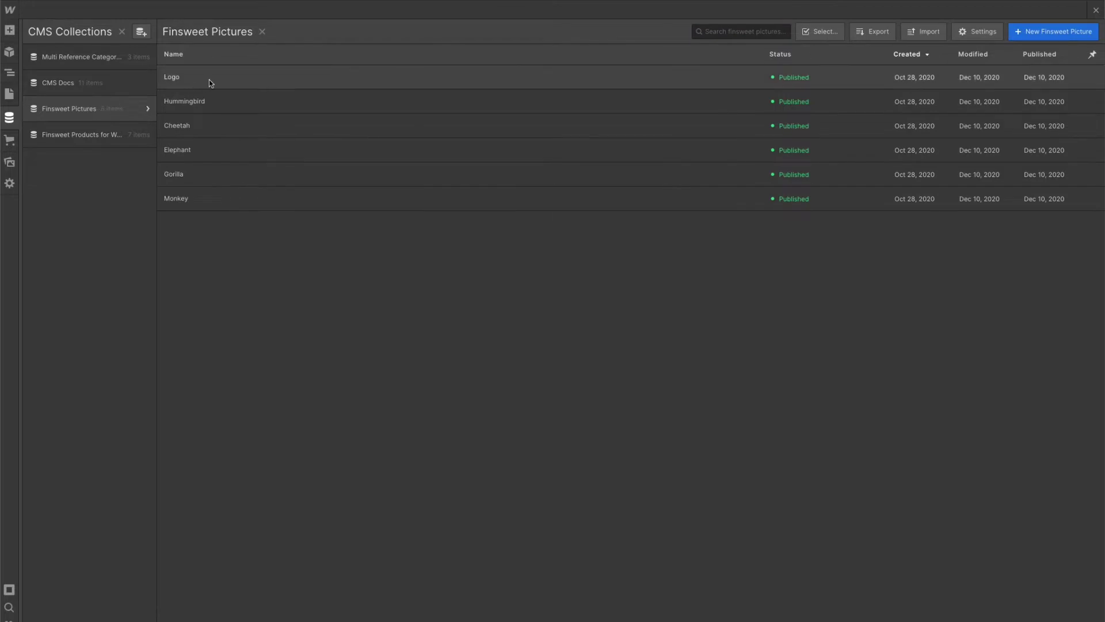
left_click(209, 79)
scroll(365, 369, "down", 1)
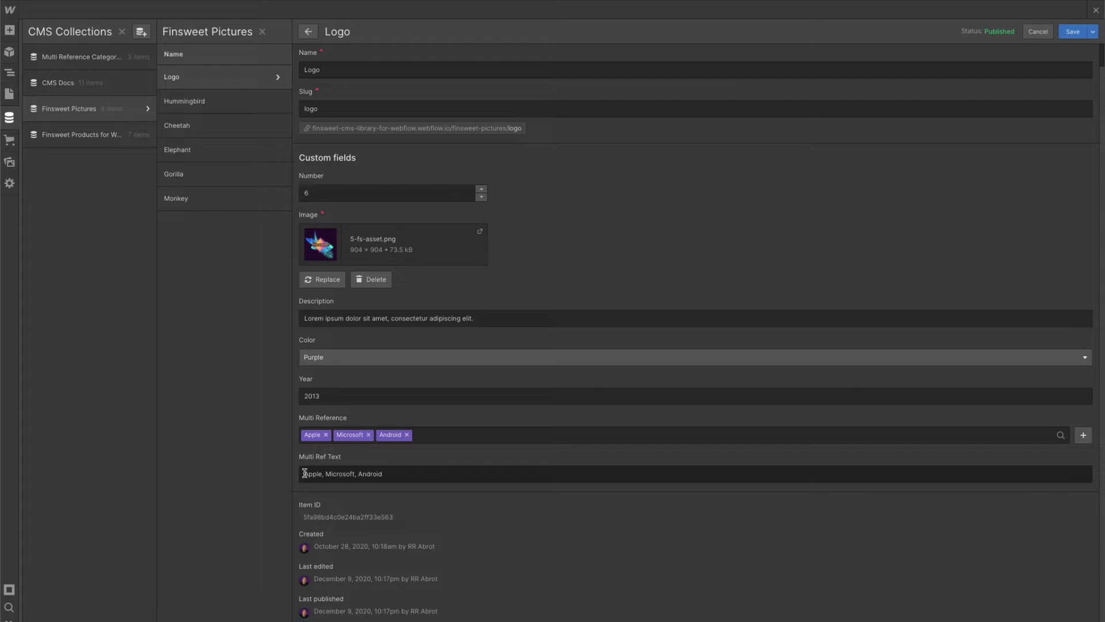
left_click_drag(305, 473, 403, 475)
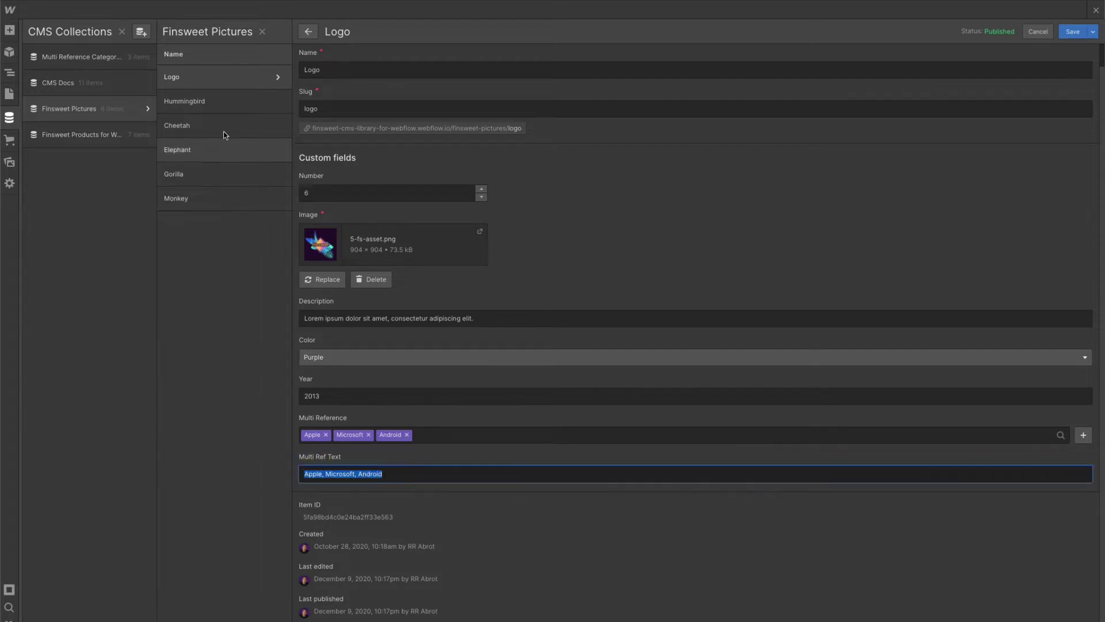
Check the Finsweet Pictures collection's field settings without saving, and compare them with the Multi Ref Text entry of the Logo item.
left_click(146, 111)
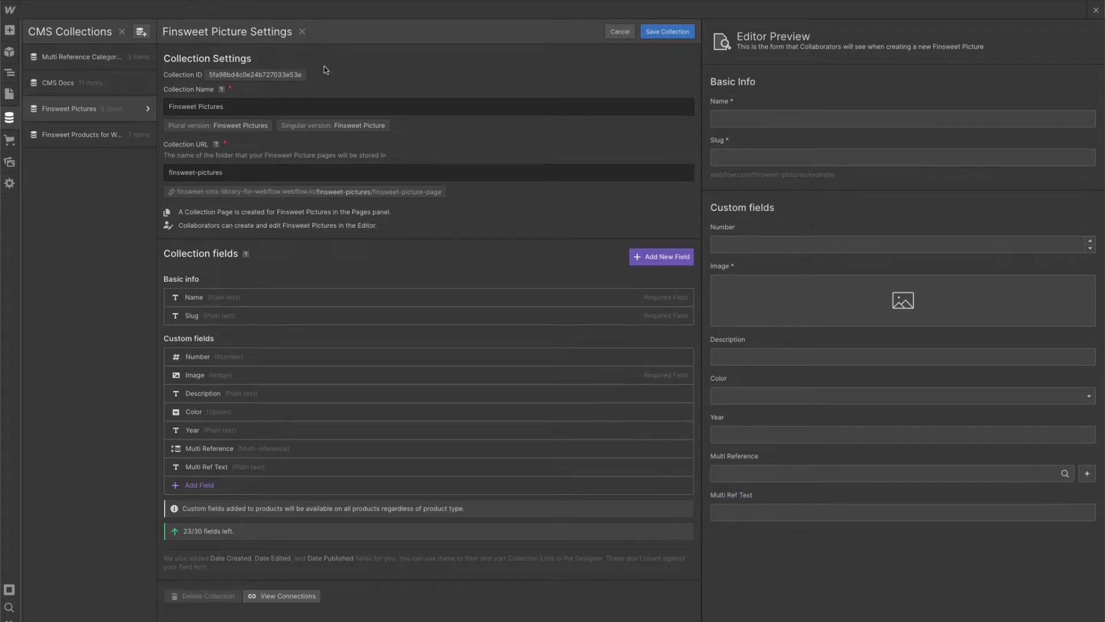
left_click(618, 32)
left_click(253, 74)
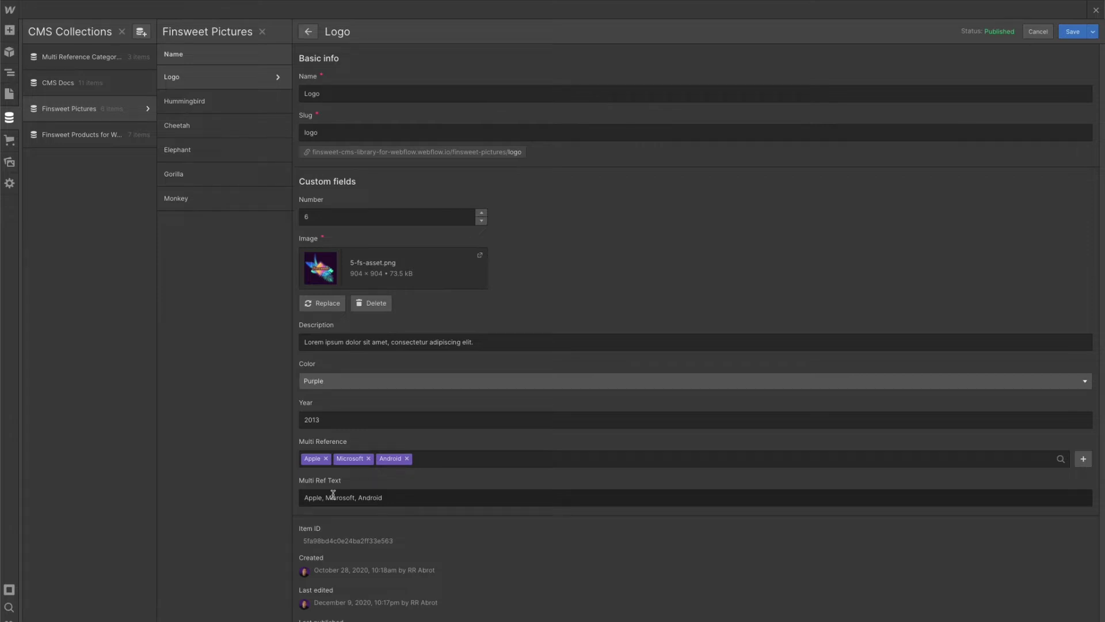
left_click(304, 498)
left_click_drag(304, 497, 320, 498)
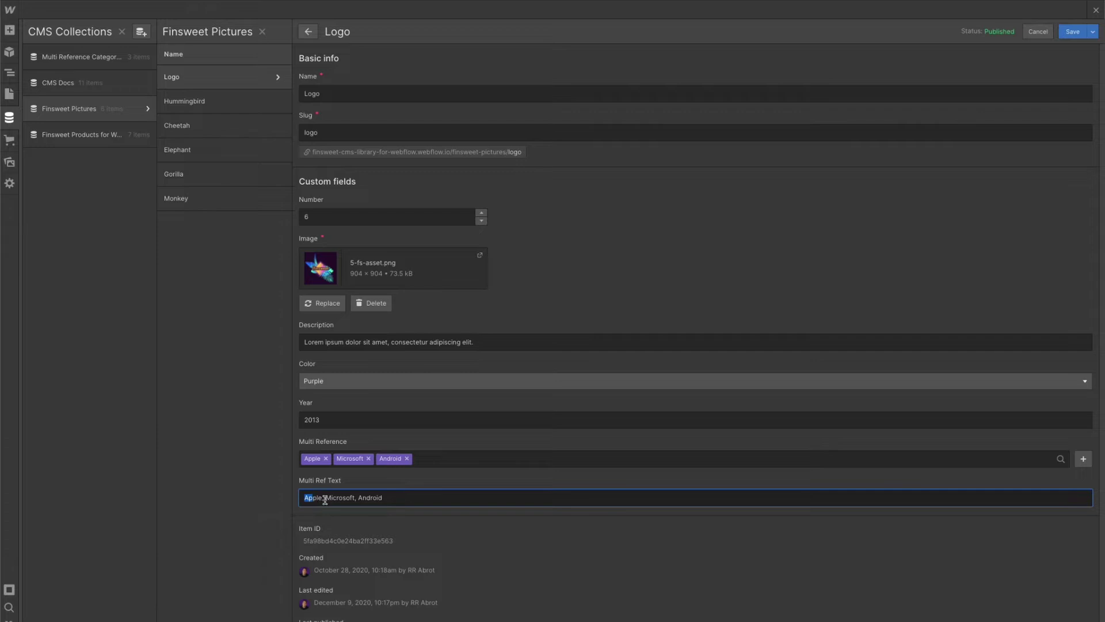
Examine the Compatible with and Multi Ref Text fields across several items of the Finsweet Products for Webflows collection.
left_click(69, 134)
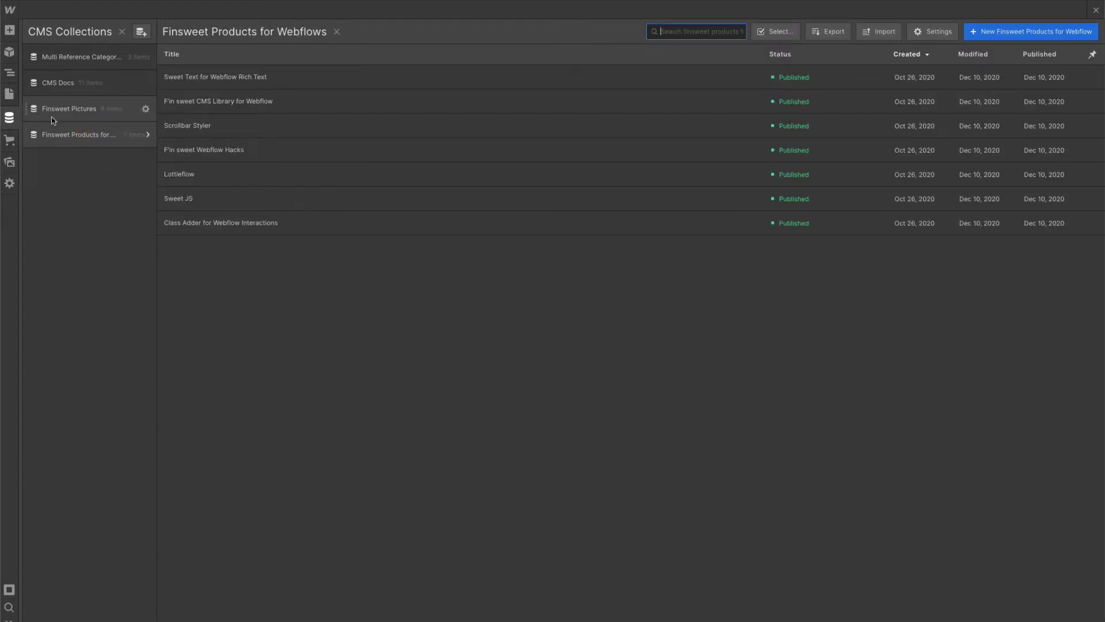
left_click(198, 77)
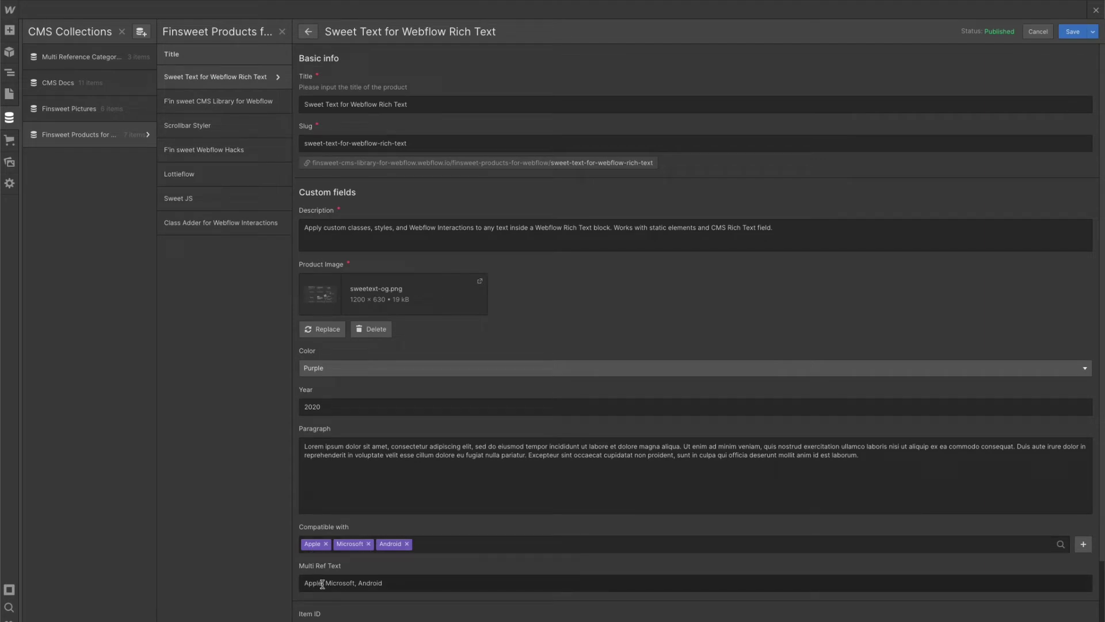
left_click(215, 198)
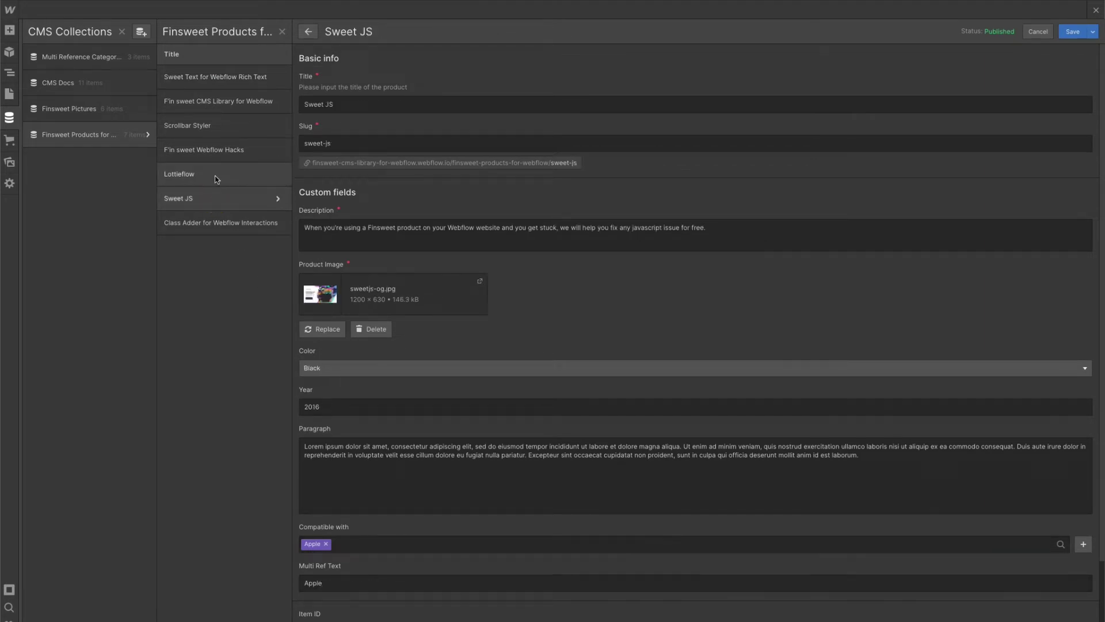
left_click(216, 174)
left_click(215, 149)
left_click(216, 125)
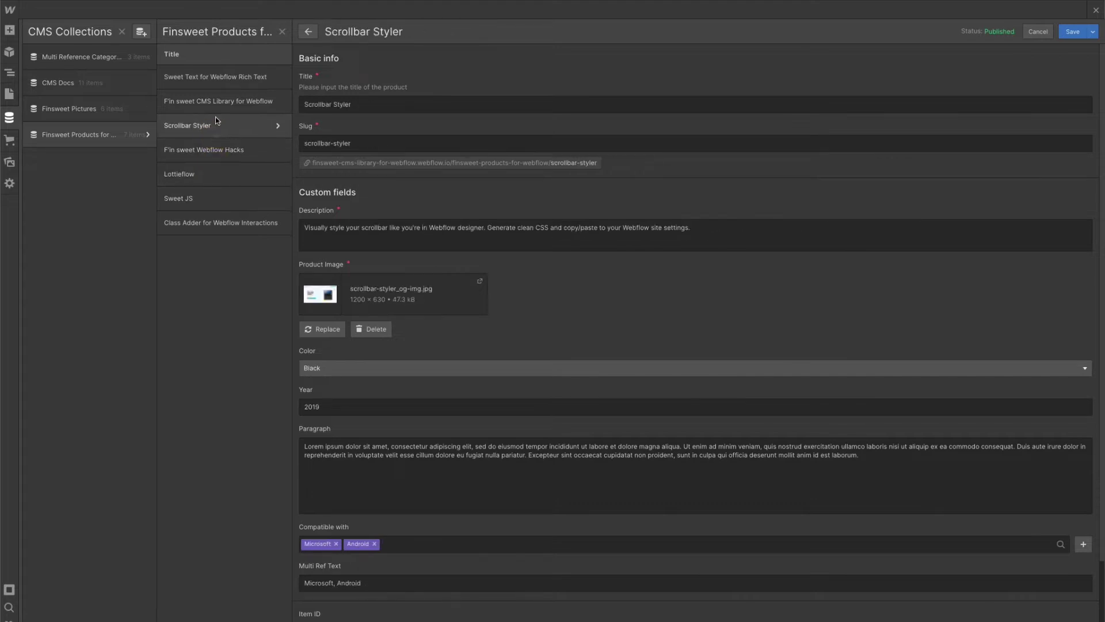
left_click(215, 120)
left_click(211, 80)
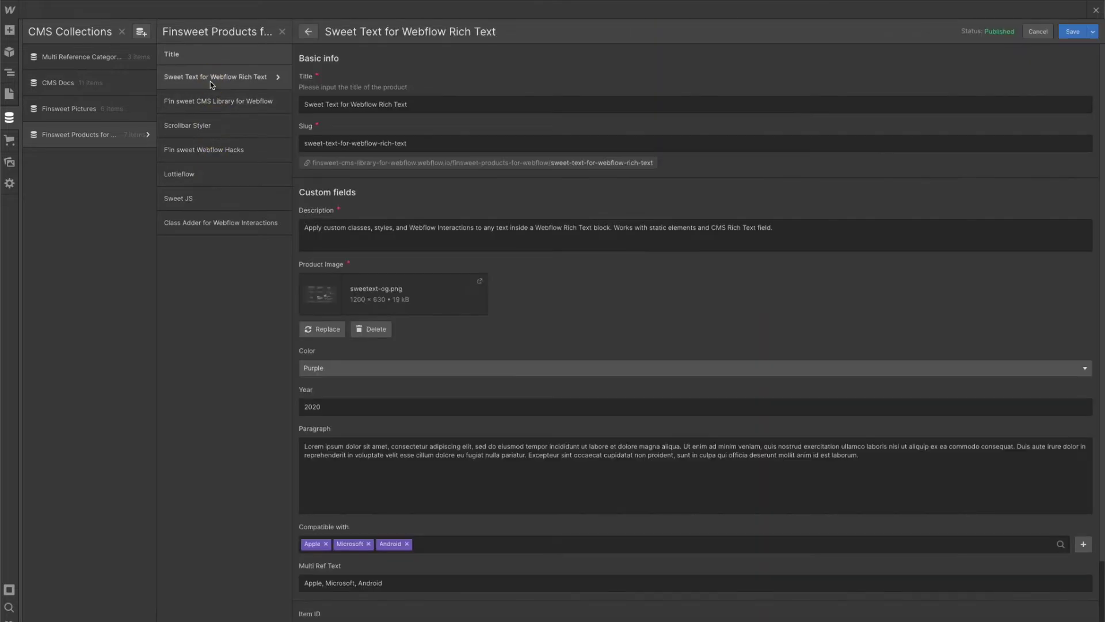
Return to the Nest page and add a div block below the paragraph in the first collection list's product box.
left_click(9, 93)
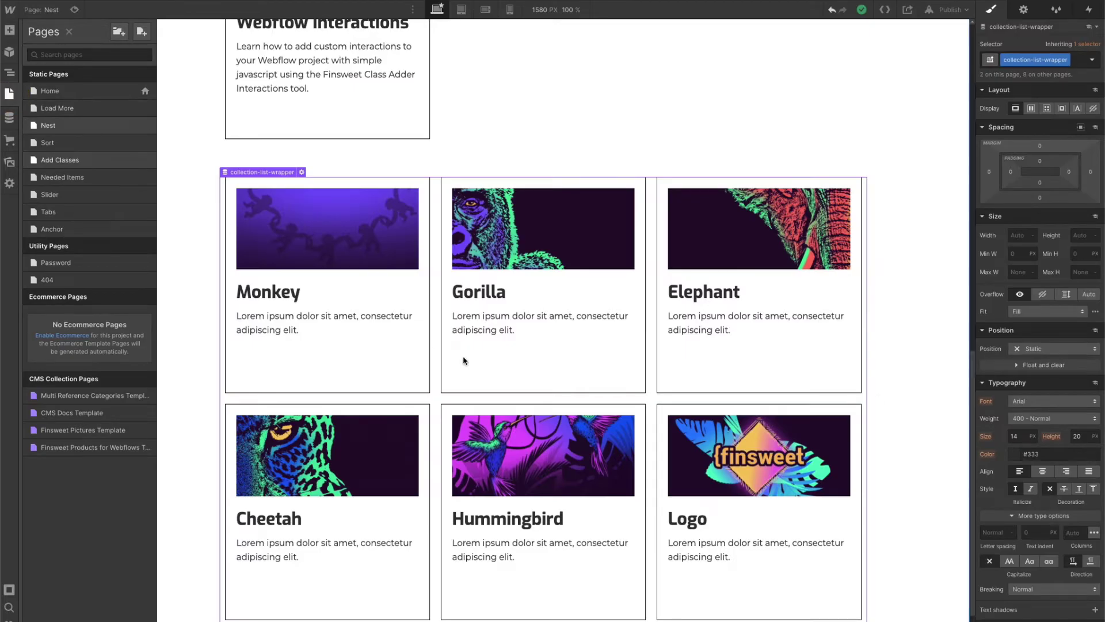
scroll(481, 370, "up", 6)
scroll(478, 368, "up", 6)
scroll(489, 354, "down", 5)
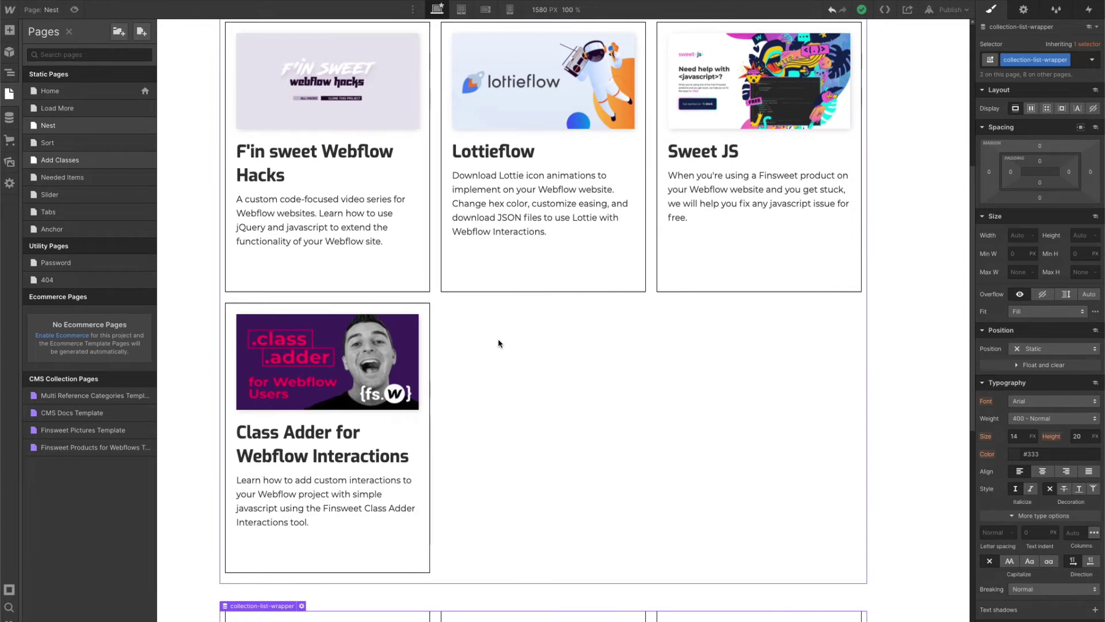
scroll(499, 342, "up", 6)
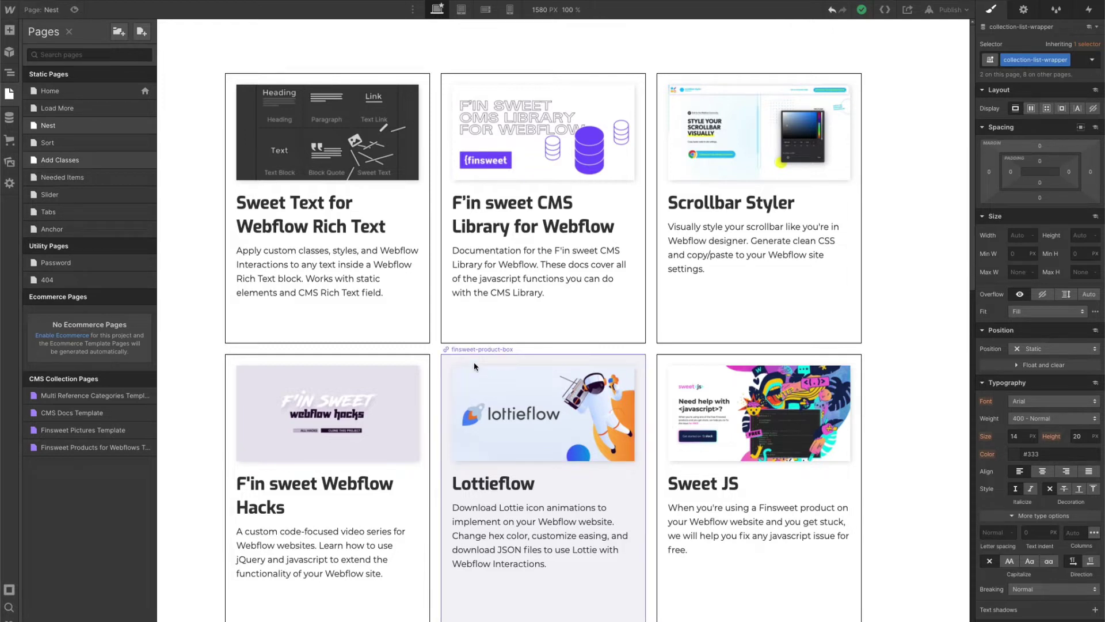
left_click(324, 327)
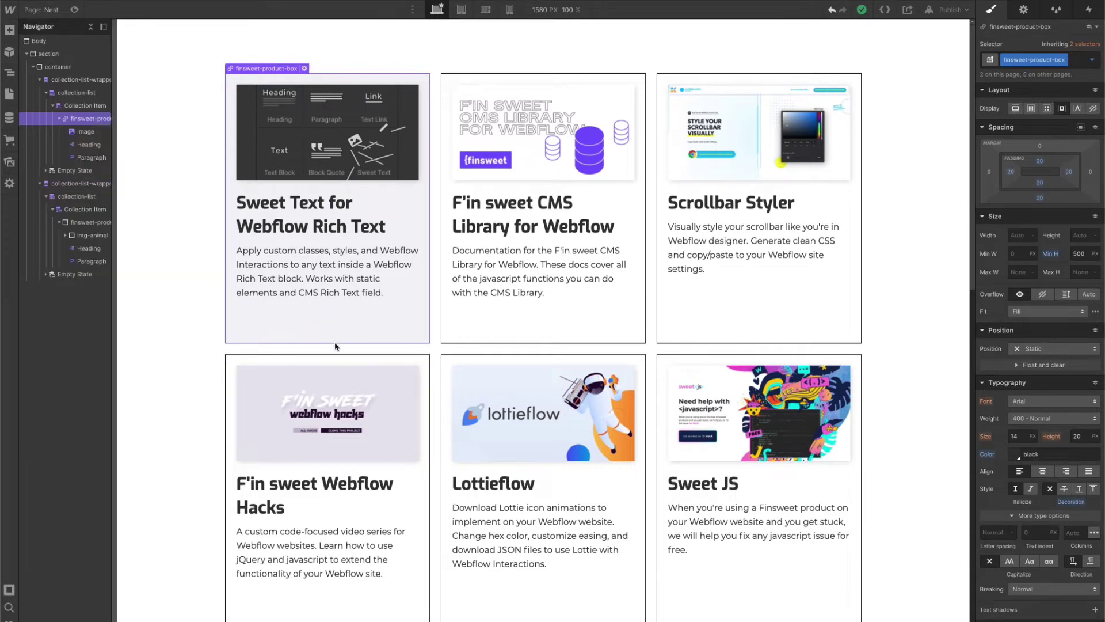
left_click(9, 31)
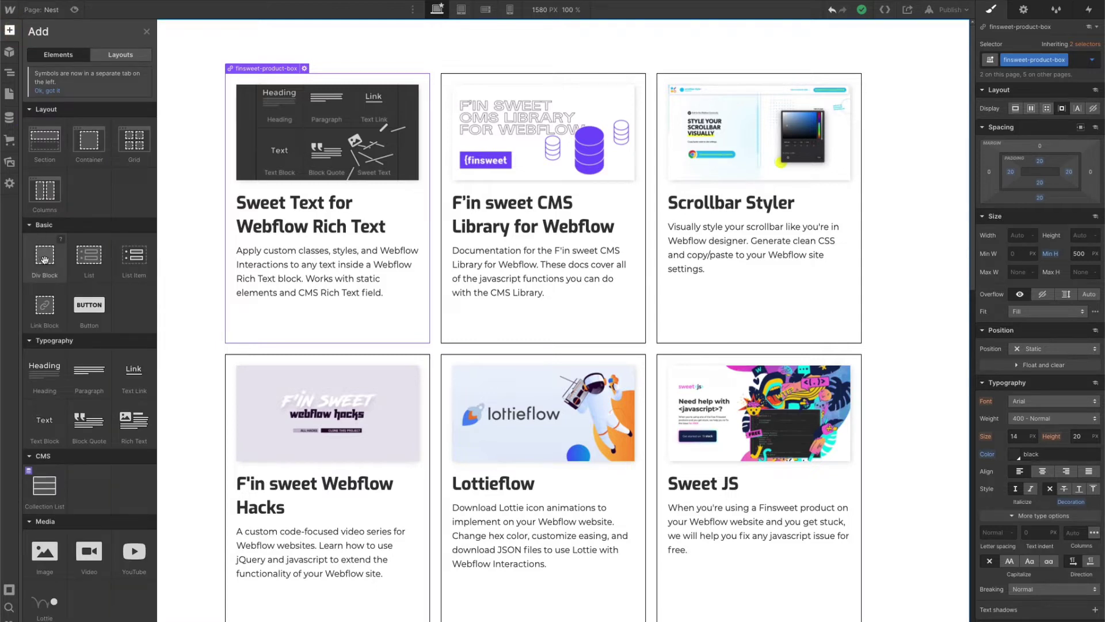
left_click_drag(45, 258, 95, 172)
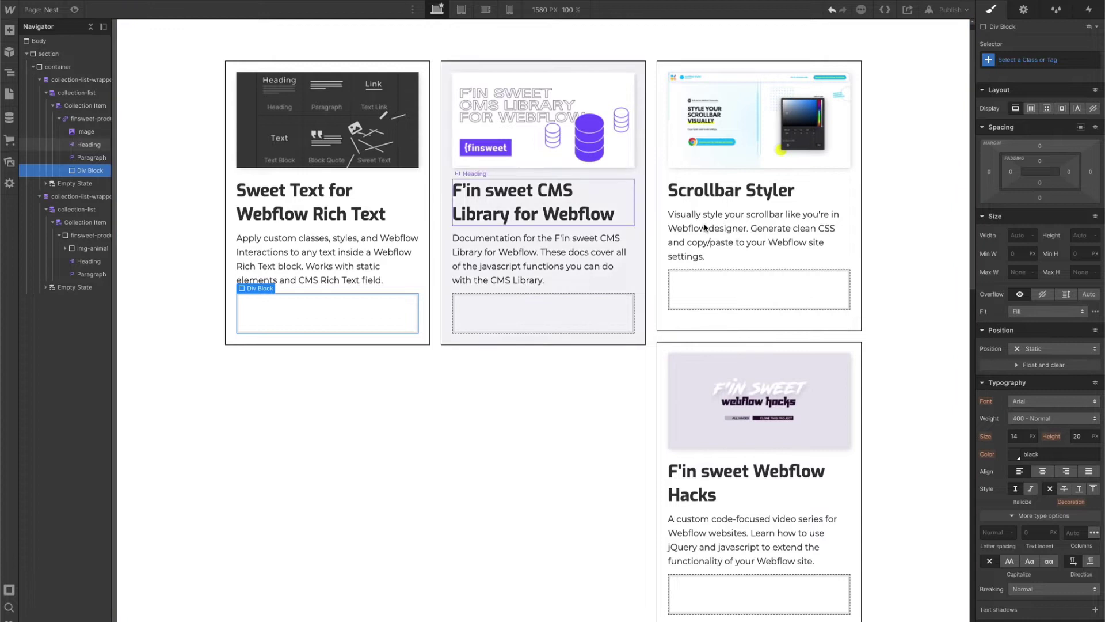
Give the new div block the class multi-ref-container and set it to a horizontal flex layout with centre alignment.
left_click(1030, 60)
type("multi")
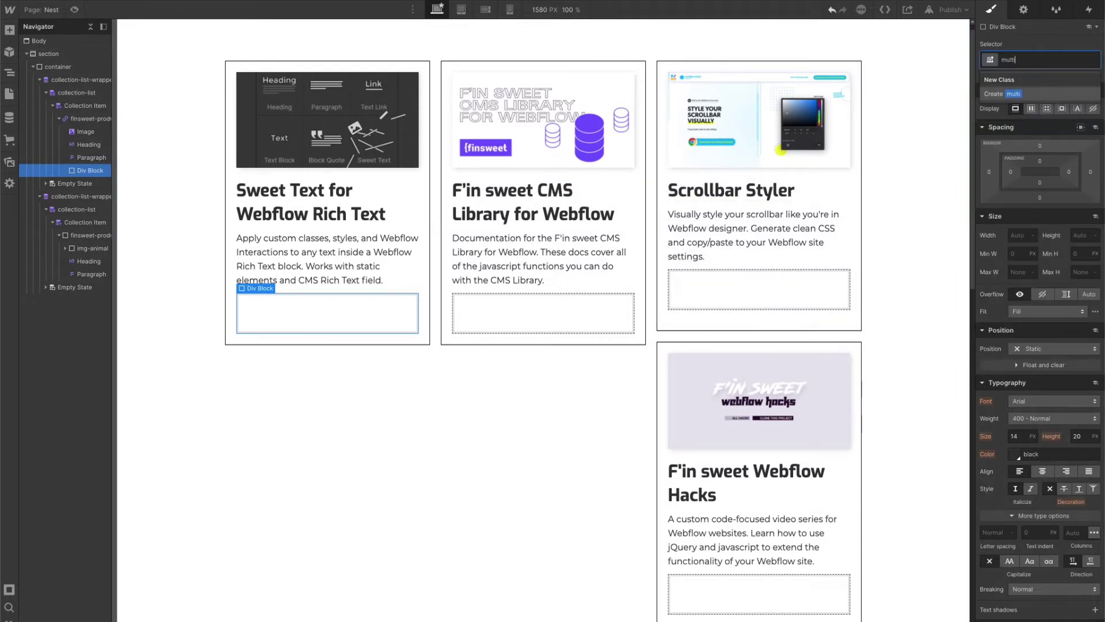
type("-ref-container")
key("Return")
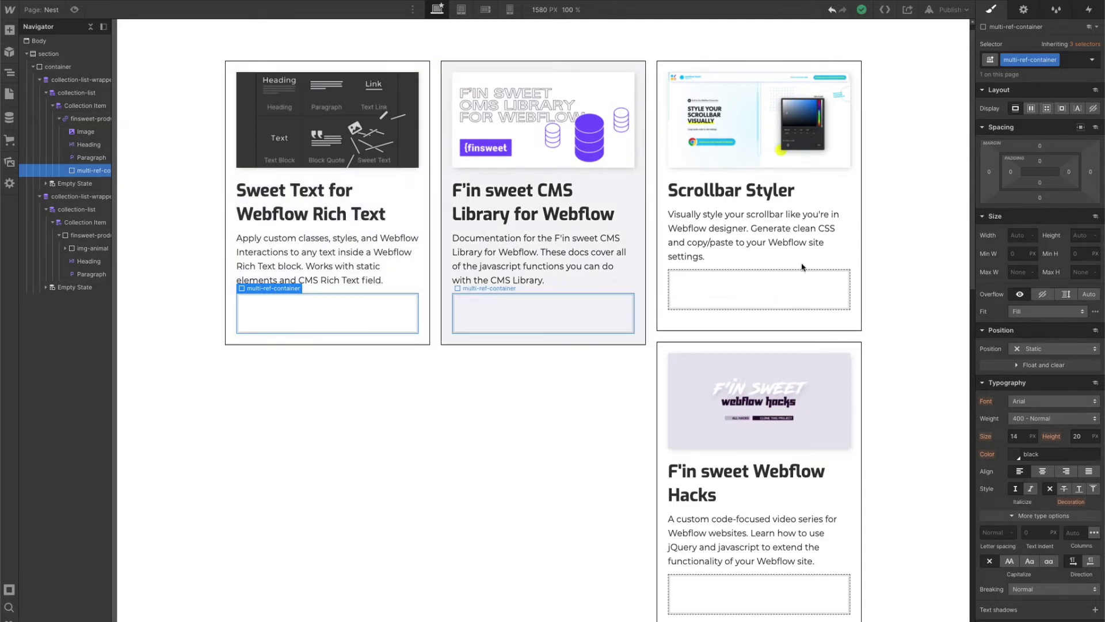
left_click(1031, 110)
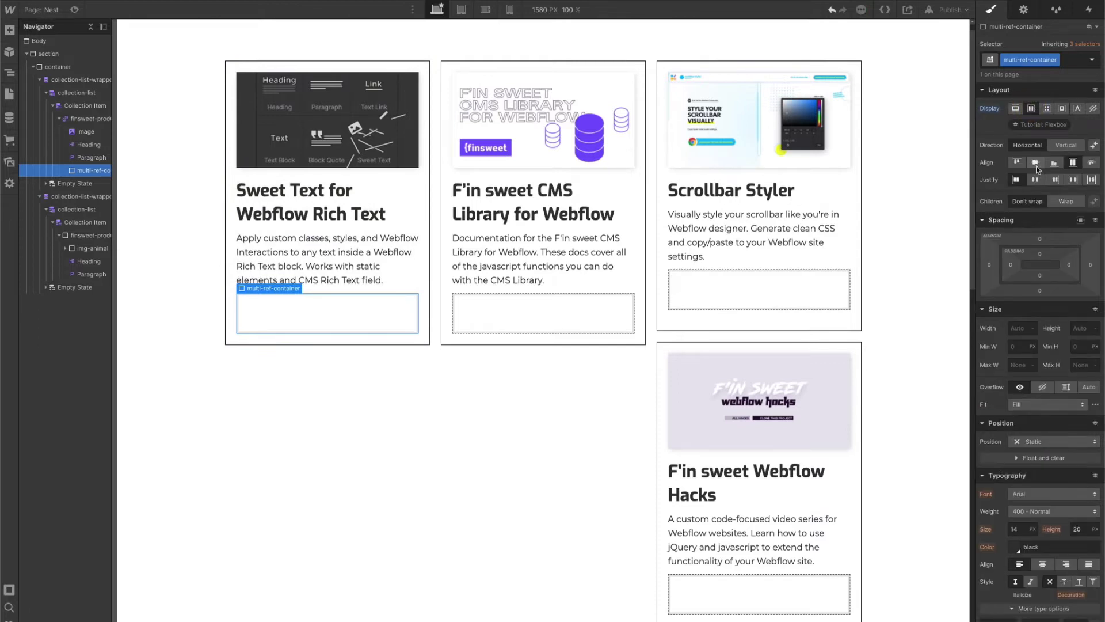
left_click(1035, 164)
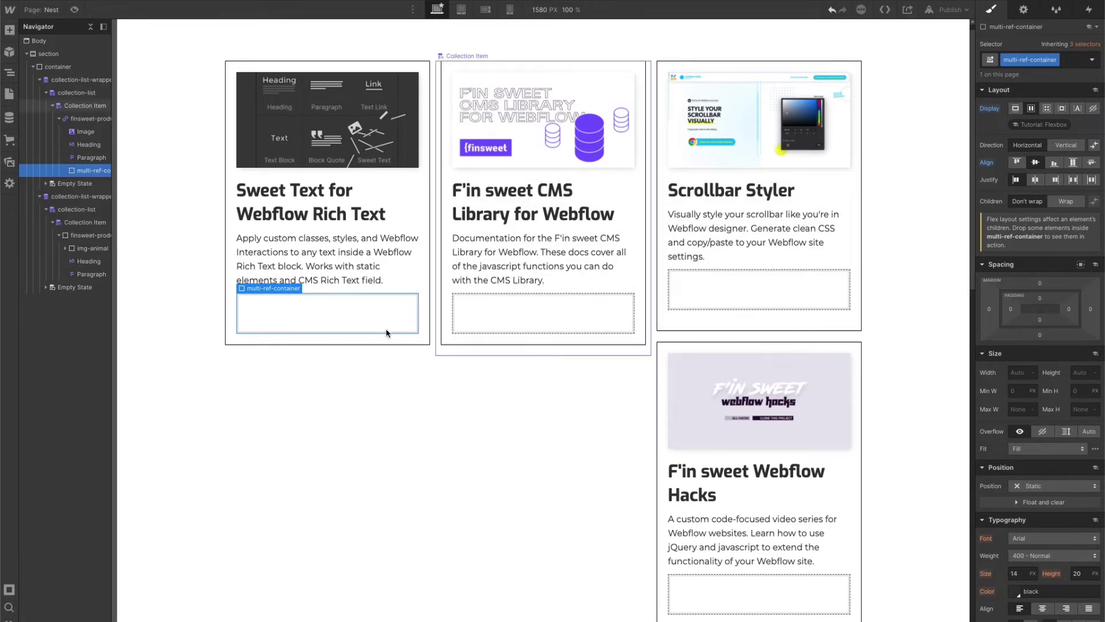
Set all margins of multi-ref-container to 0.
left_click(365, 342)
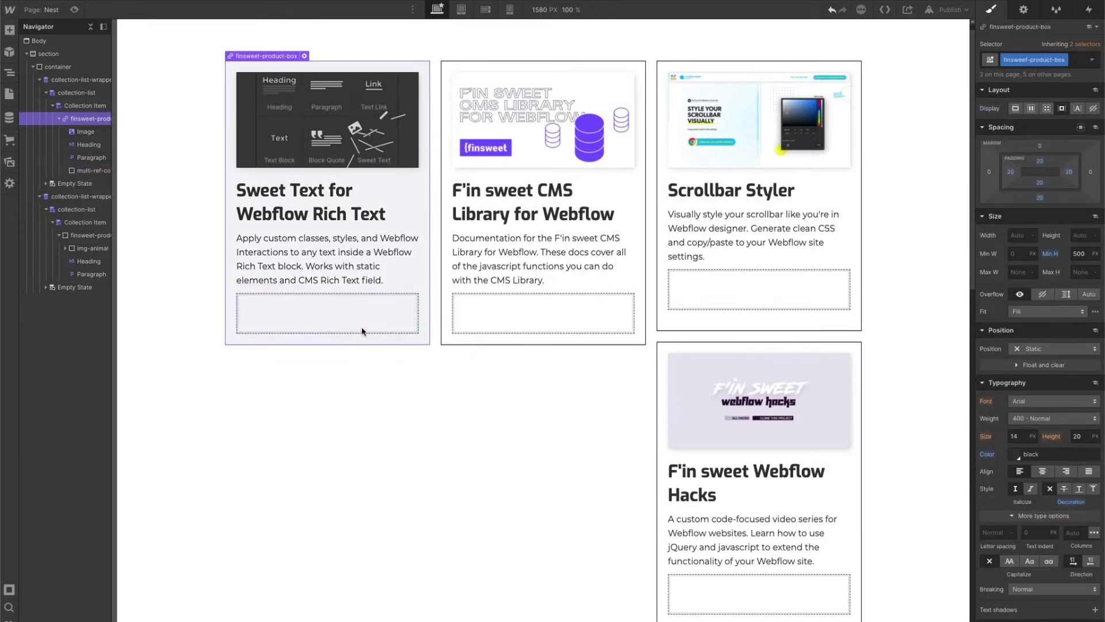
left_click(372, 329)
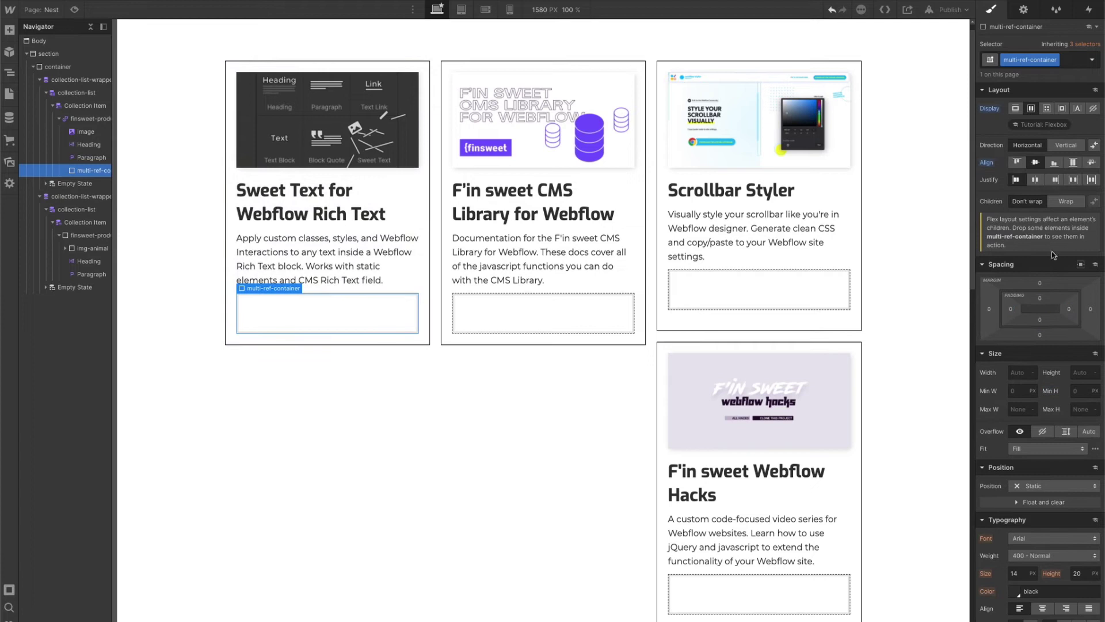
left_click(1041, 285)
left_click(1023, 317)
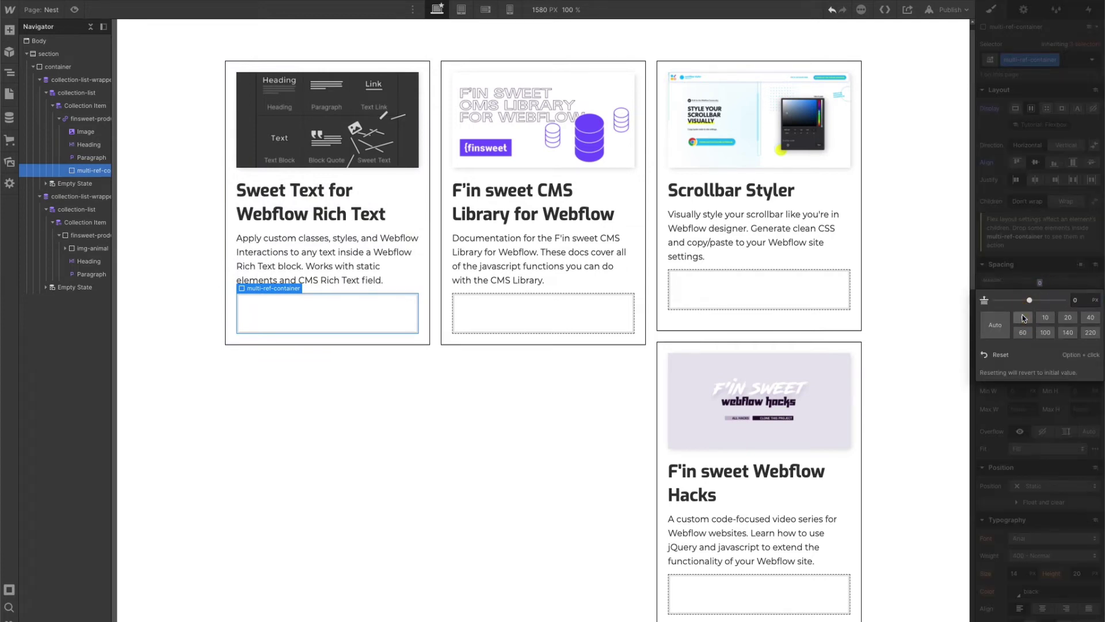
left_click(407, 452)
left_click(402, 329)
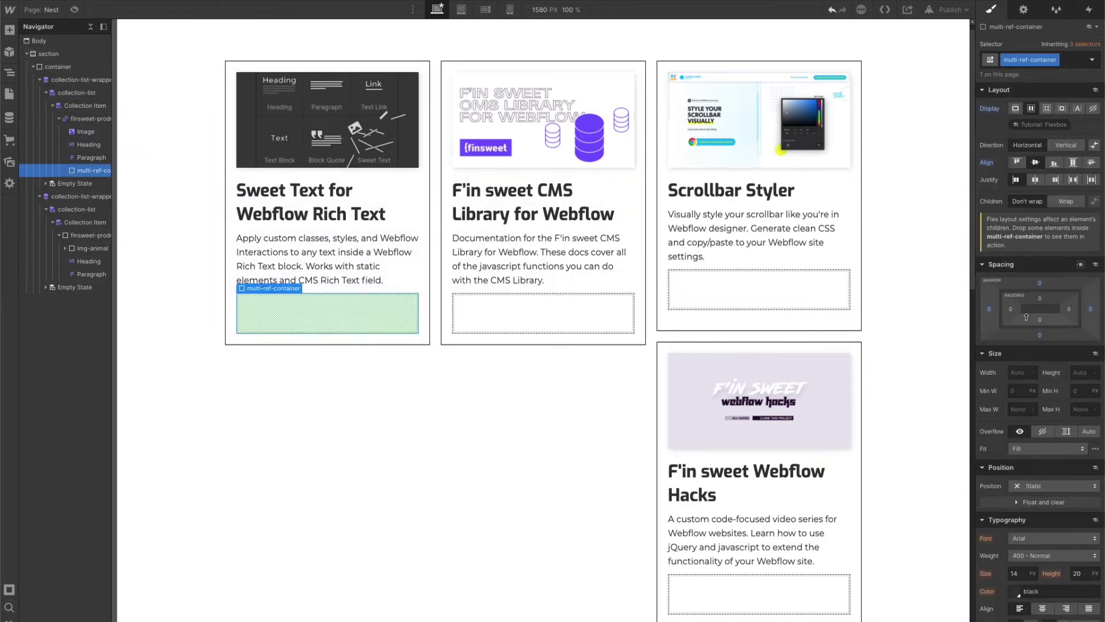
Try setting the bottom margin of multi-ref-container to Auto.
left_click(1039, 334)
left_click(997, 373)
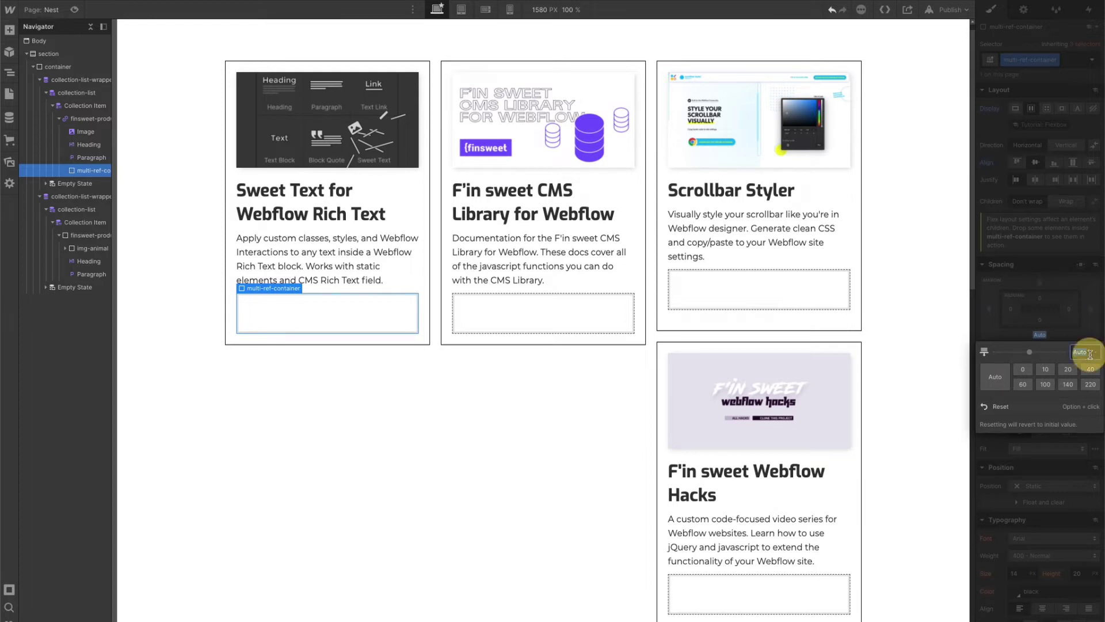
key("Escape")
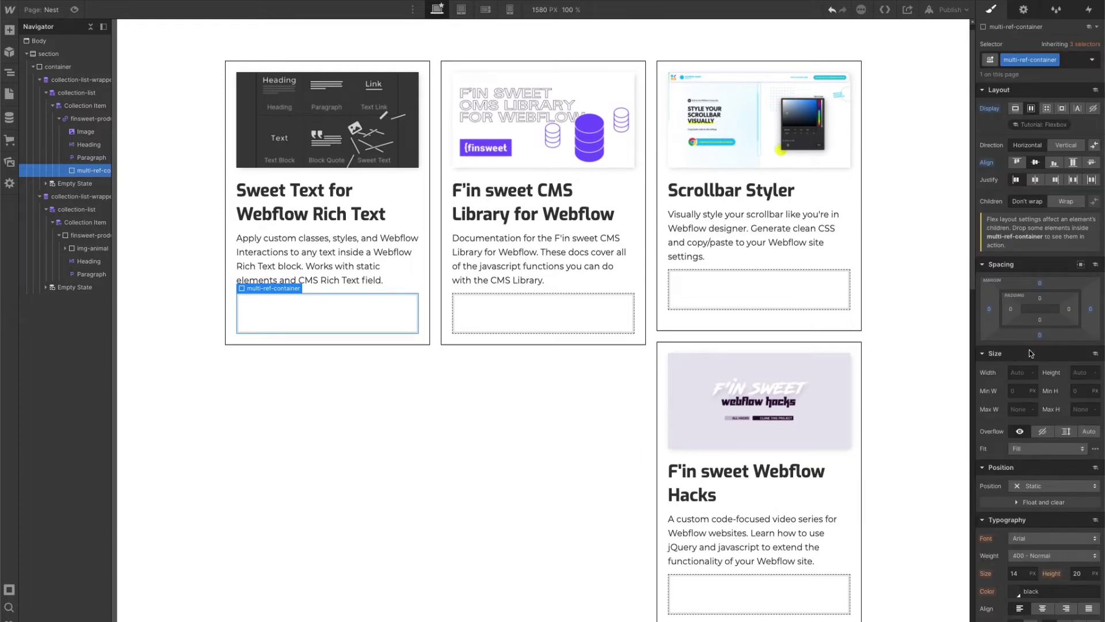
left_click(808, 325)
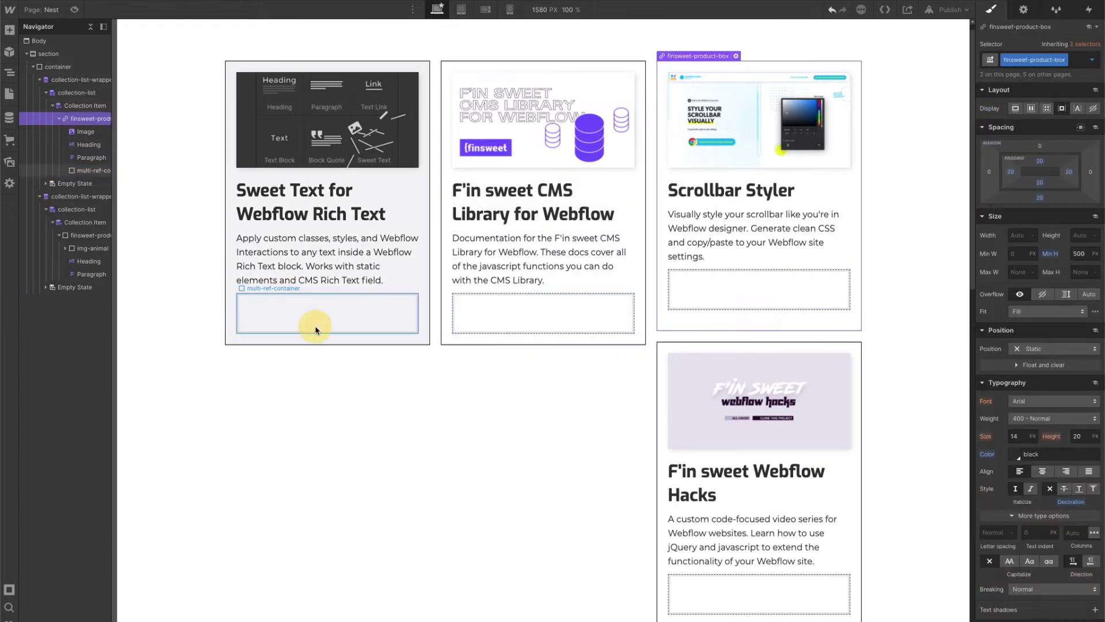
Add a text block below multi-ref-container in the first collection list's product box and bind its text to the Multi Ref Text field.
left_click(318, 323)
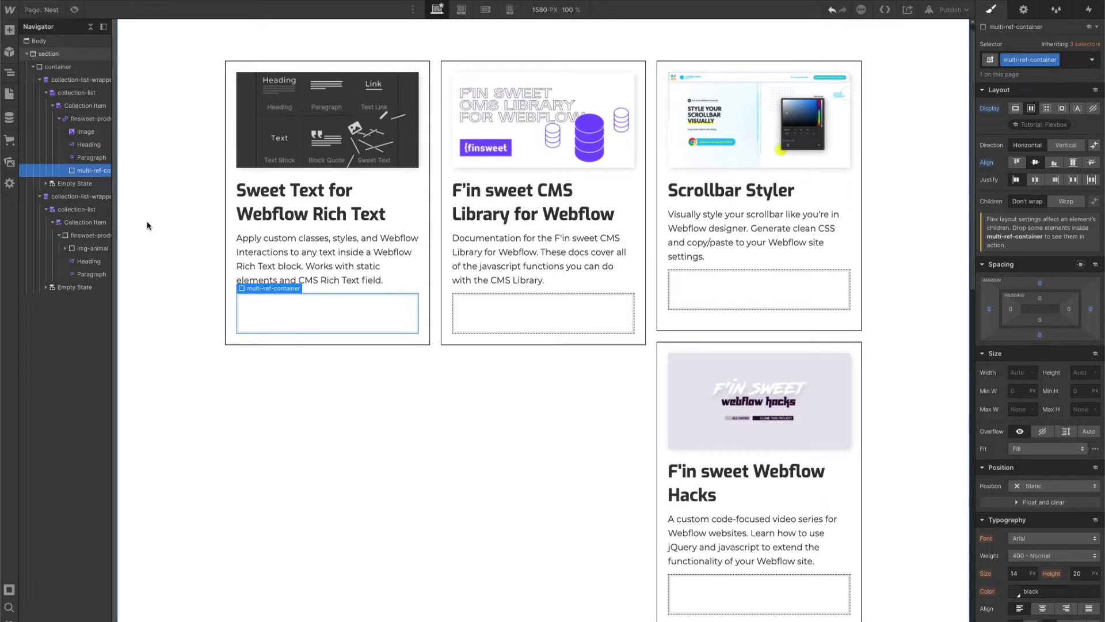
left_click(14, 32)
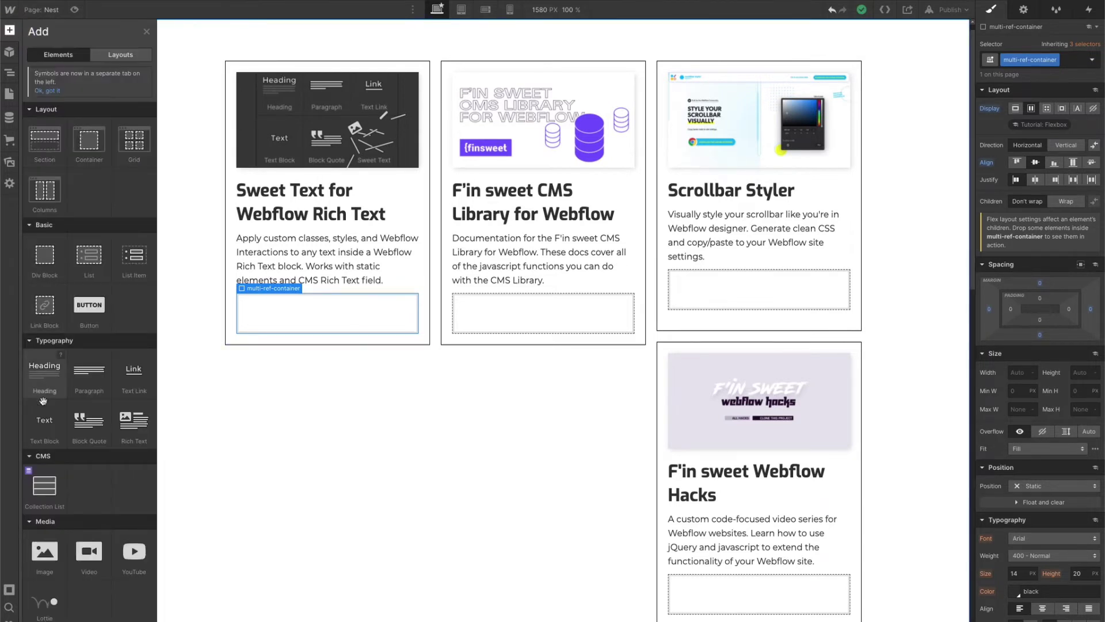
left_click_drag(44, 426, 86, 185)
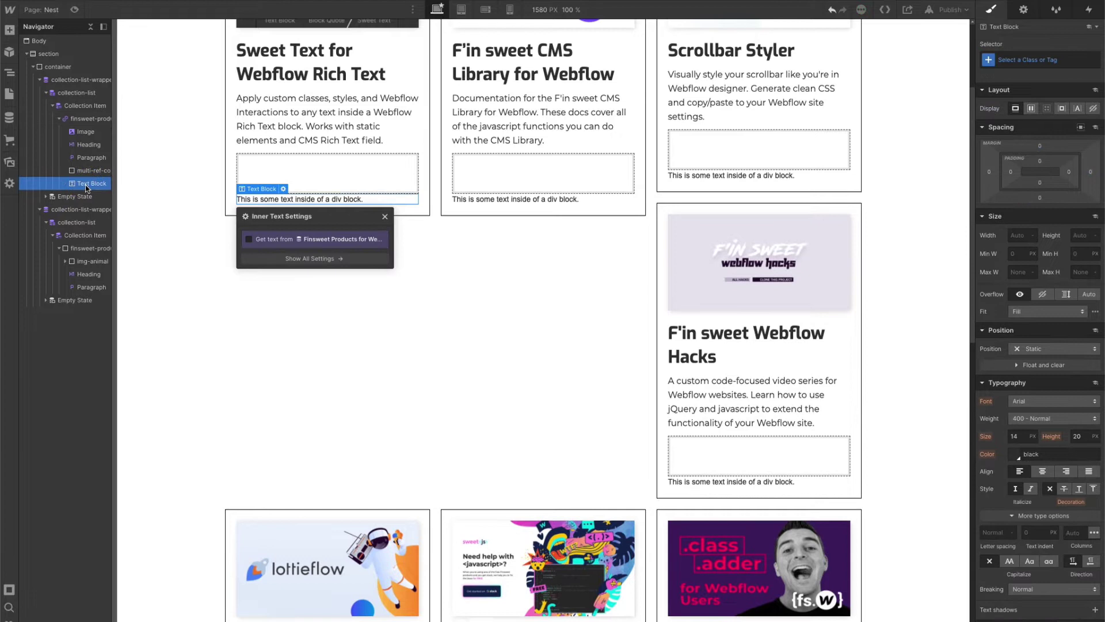
left_click(248, 239)
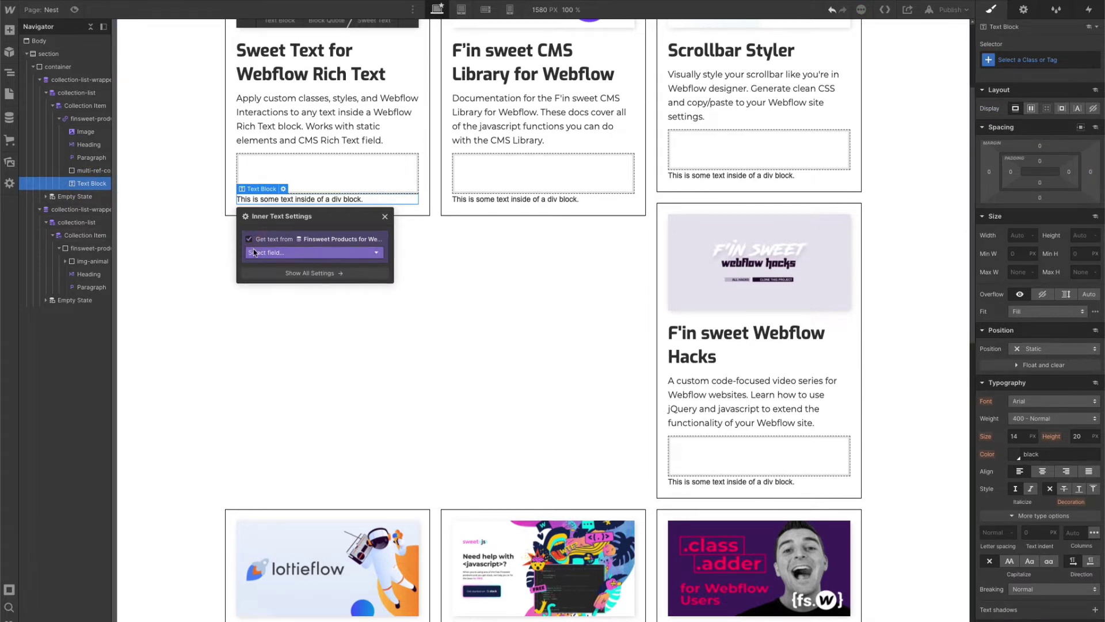
left_click(253, 250)
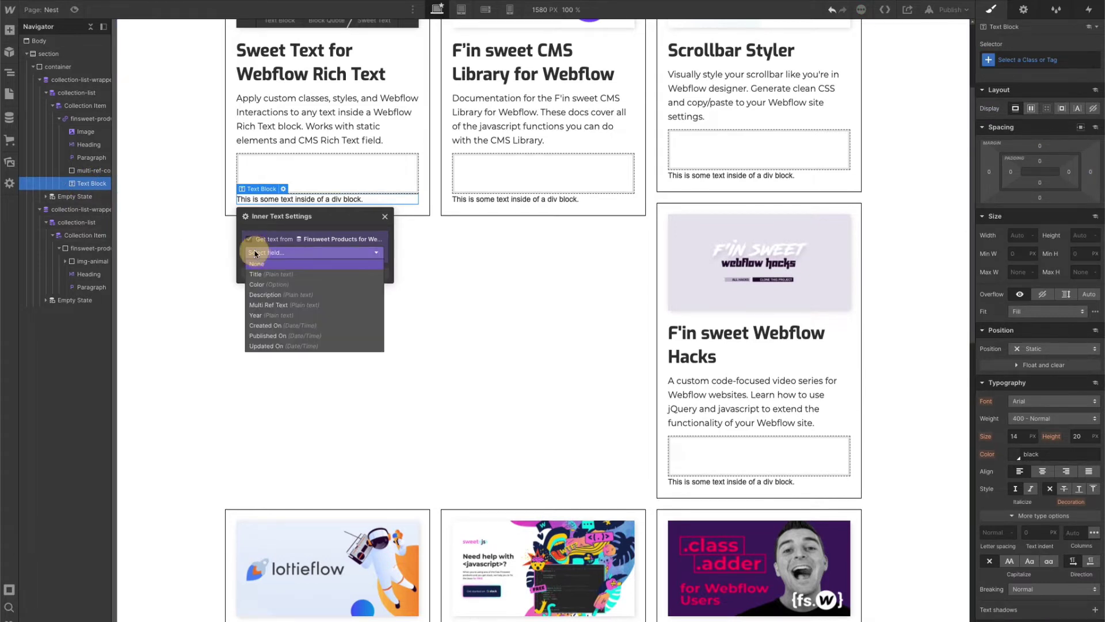
left_click(263, 305)
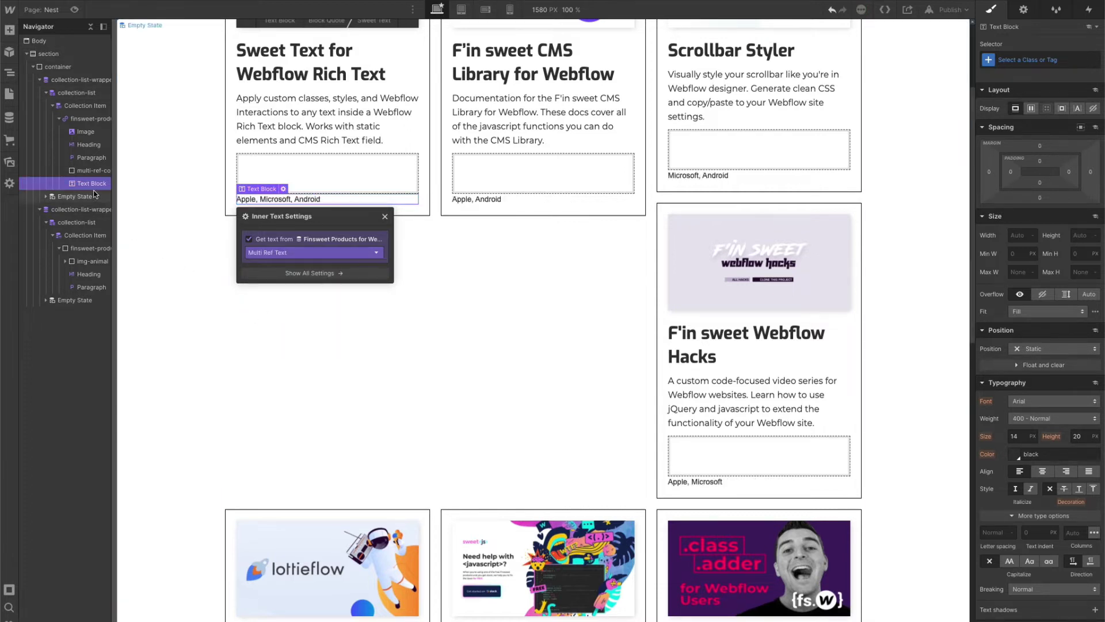
Give the new text block the class multi-ref-text.
left_click(1014, 59)
type("multi-ref-text")
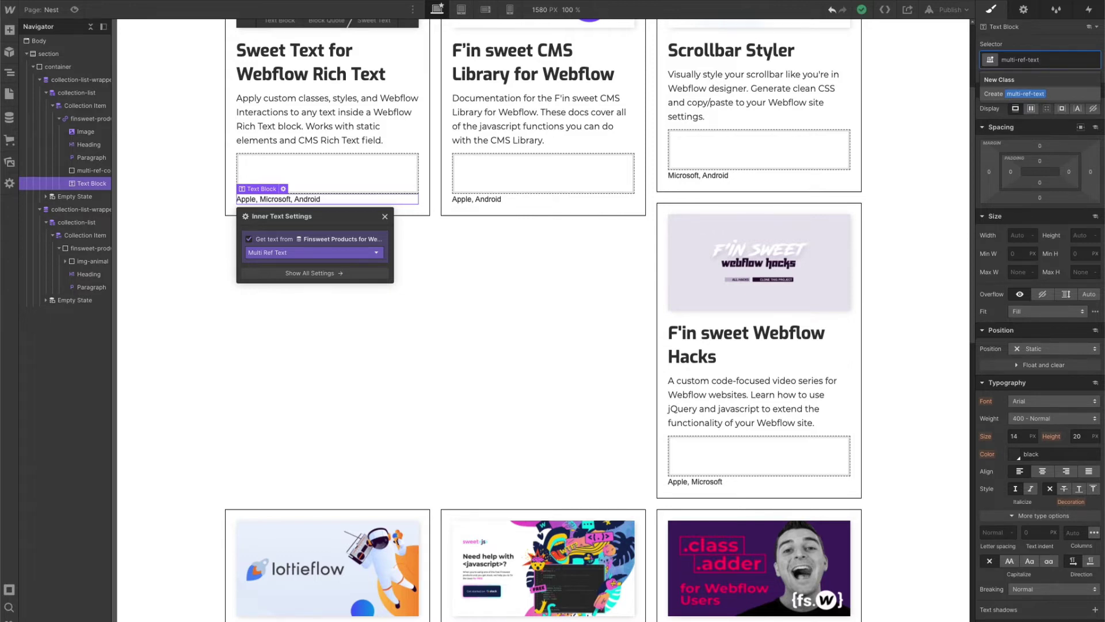
key("Return")
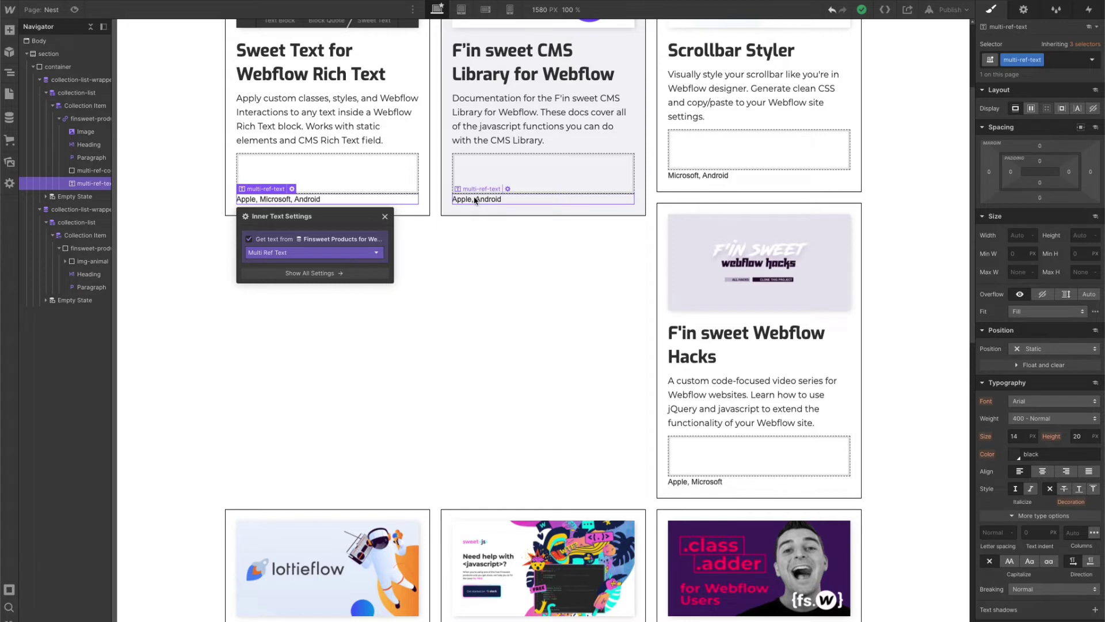
Set the height of multi-ref-container to Auto.
left_click(391, 166)
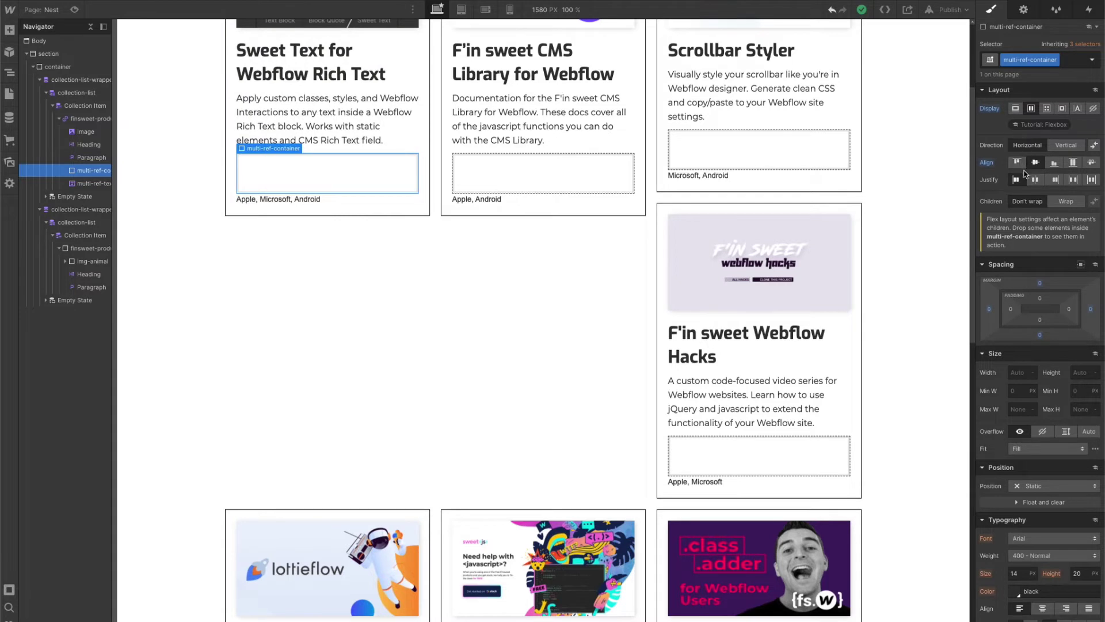
left_click(1075, 373)
type("Auto")
key("Return")
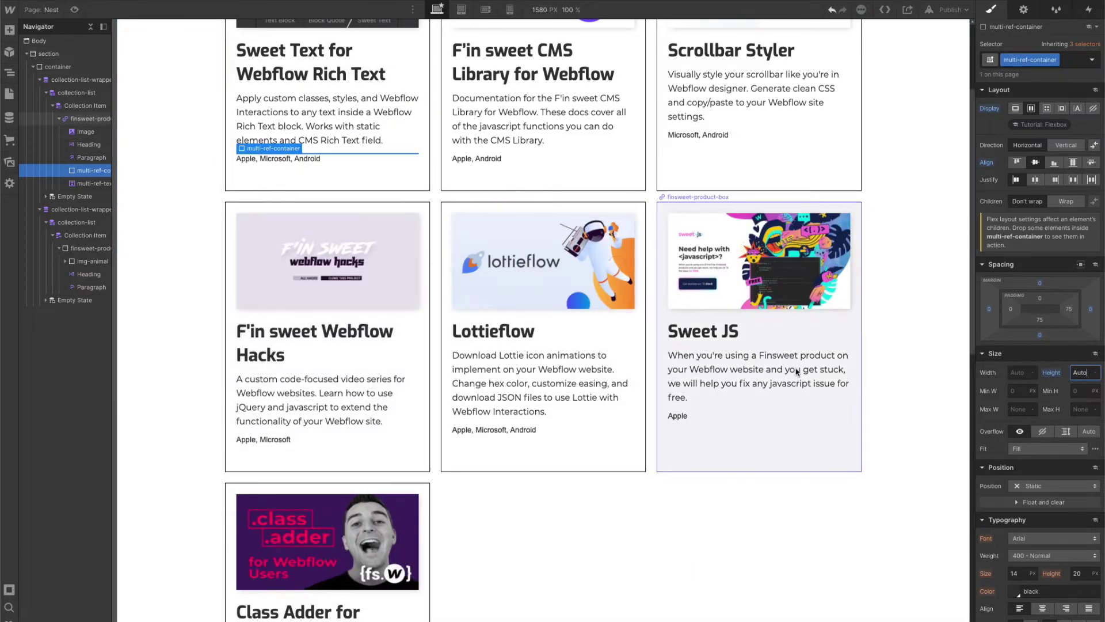
left_click(906, 354)
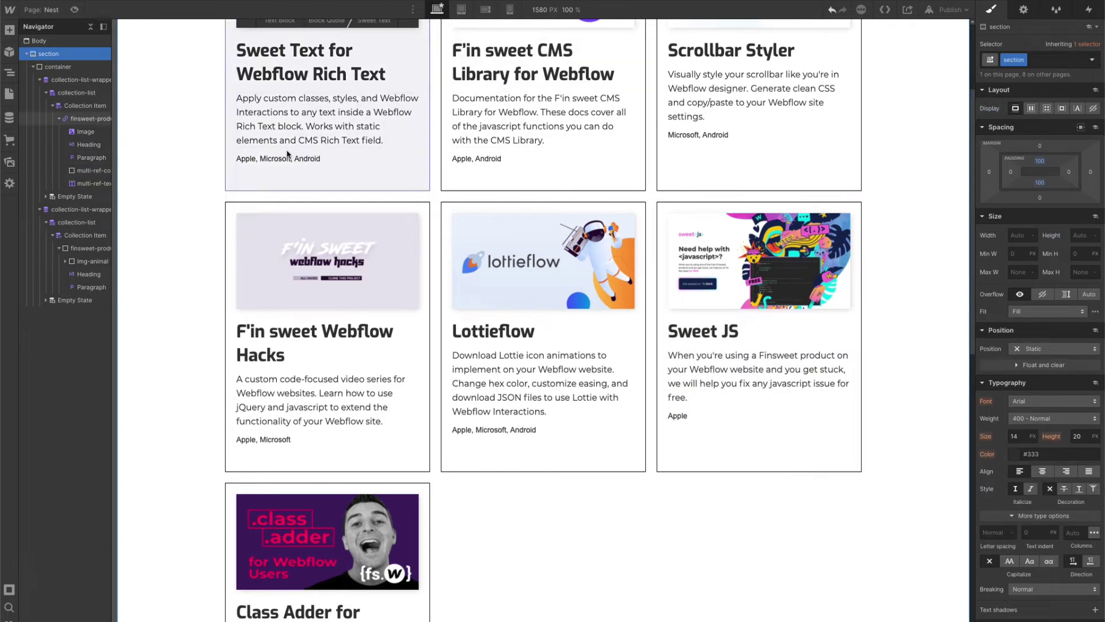
left_click(80, 173)
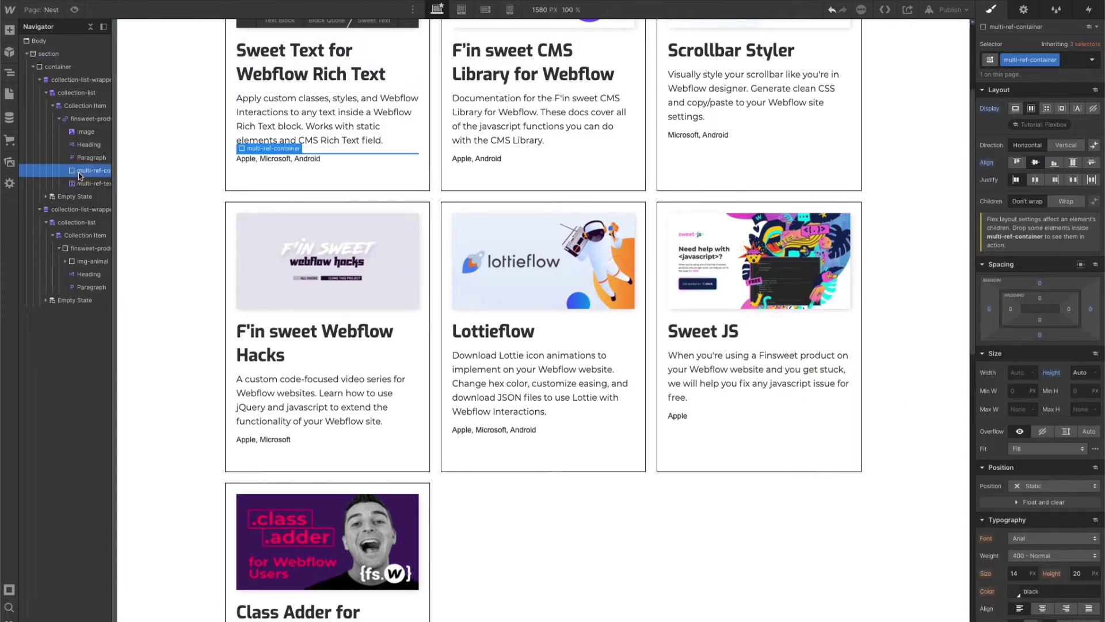
left_click(81, 183)
left_click(84, 170)
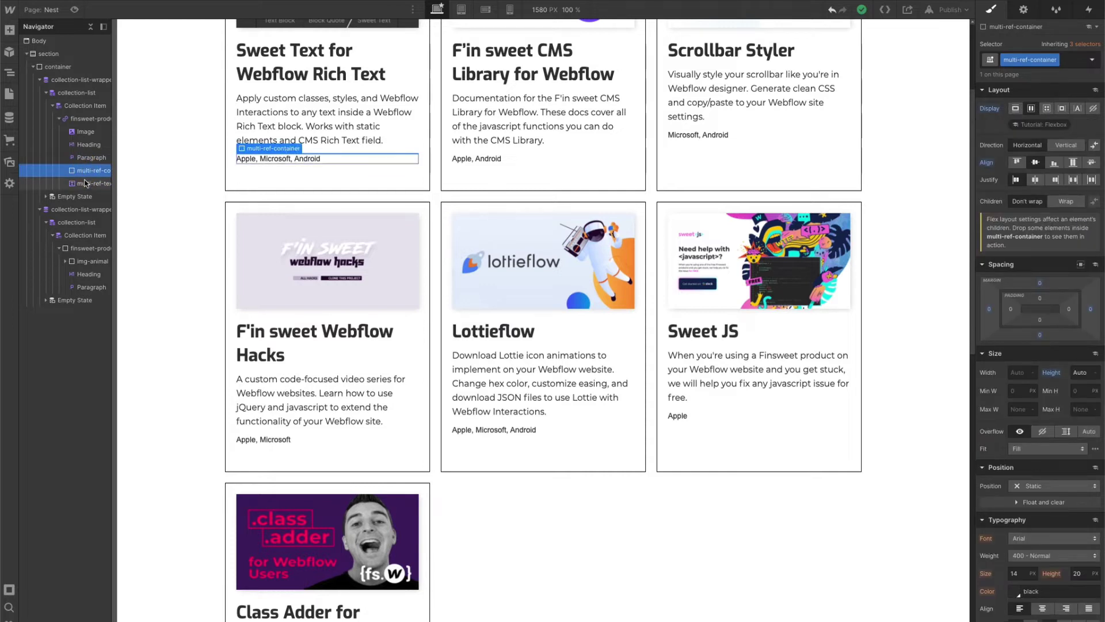
left_click(88, 183)
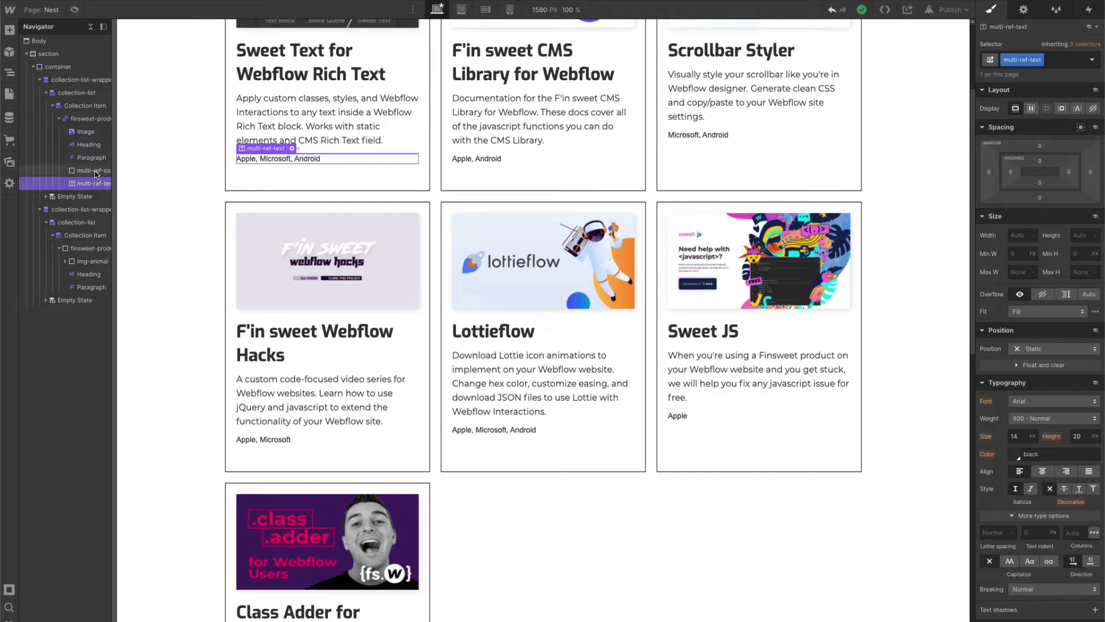
Copy multi-ref-container from the first collection list and paste it below the paragraph in the second list's product box.
left_click(95, 173)
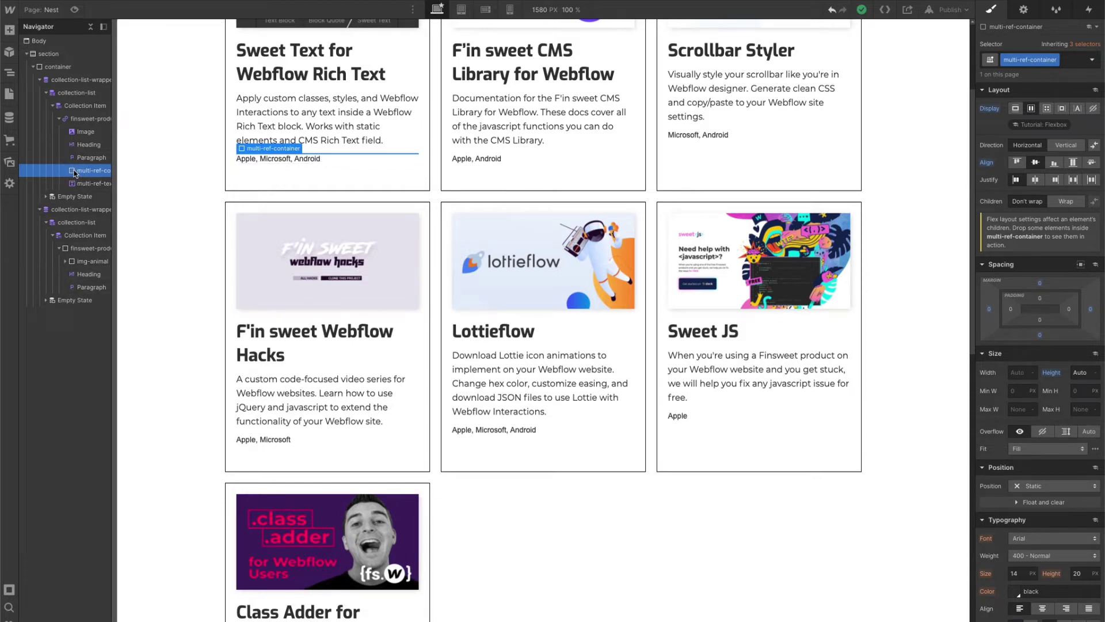
left_click(78, 286)
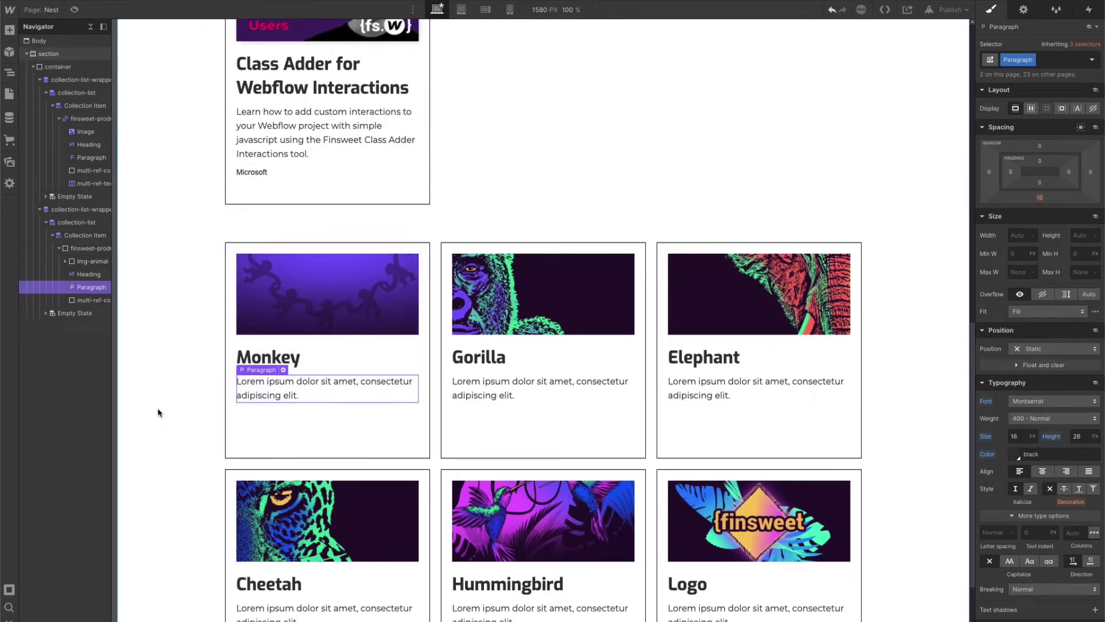
left_click(75, 298)
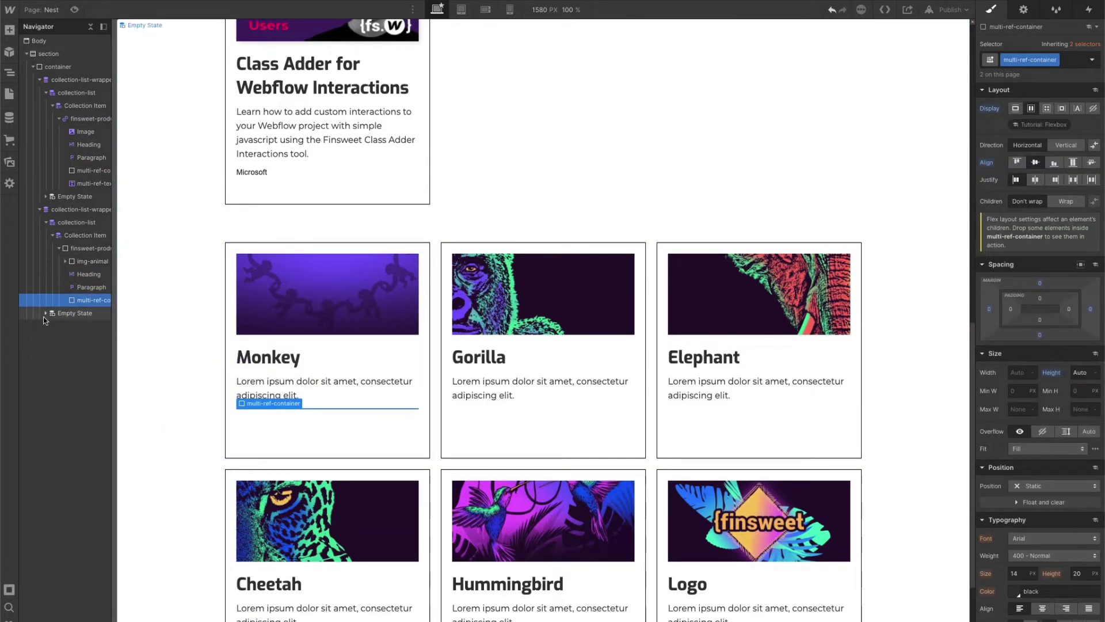
Add a text block below multi-ref-container in the second collection list's product box.
scroll(403, 388, "up", 5)
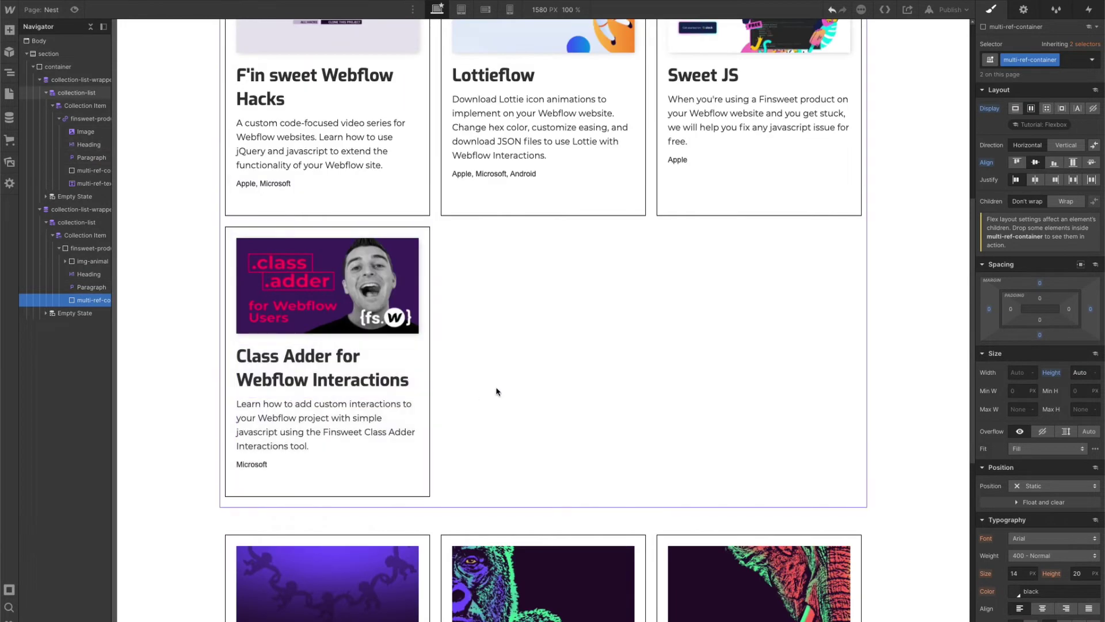
scroll(508, 388, "up", 4)
scroll(506, 391, "down", 5)
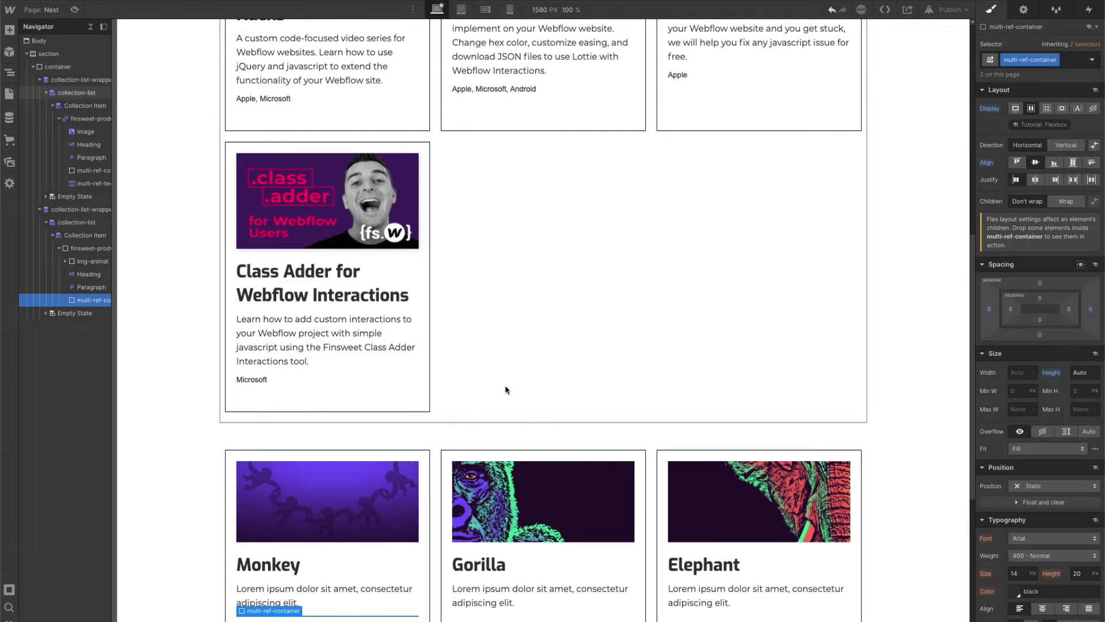
scroll(506, 390, "down", 1)
scroll(506, 389, "down", 3)
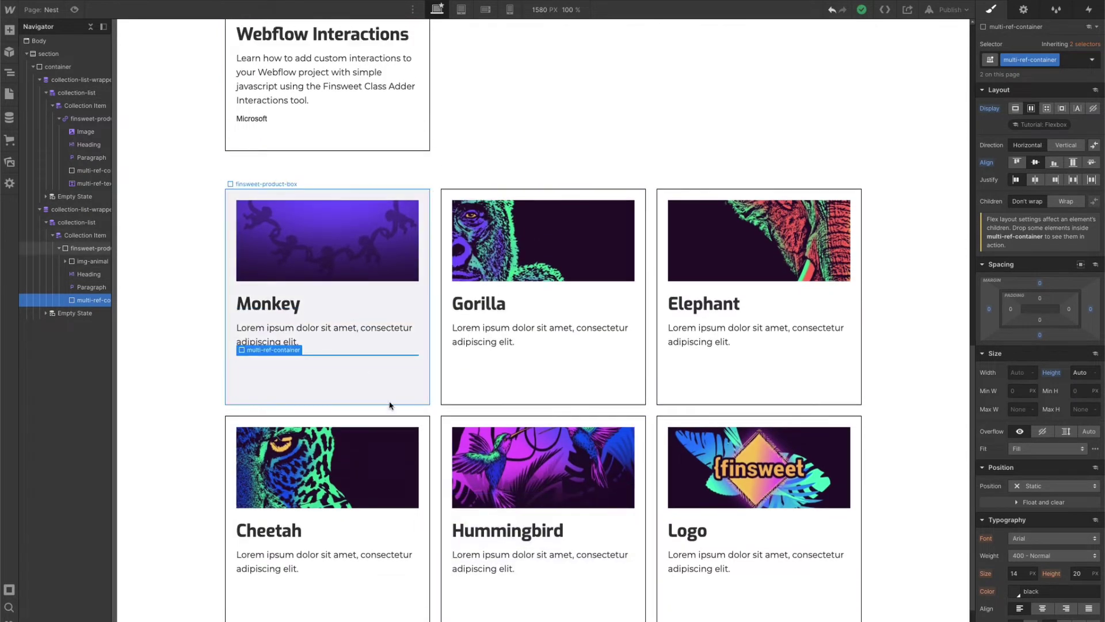
left_click(65, 184)
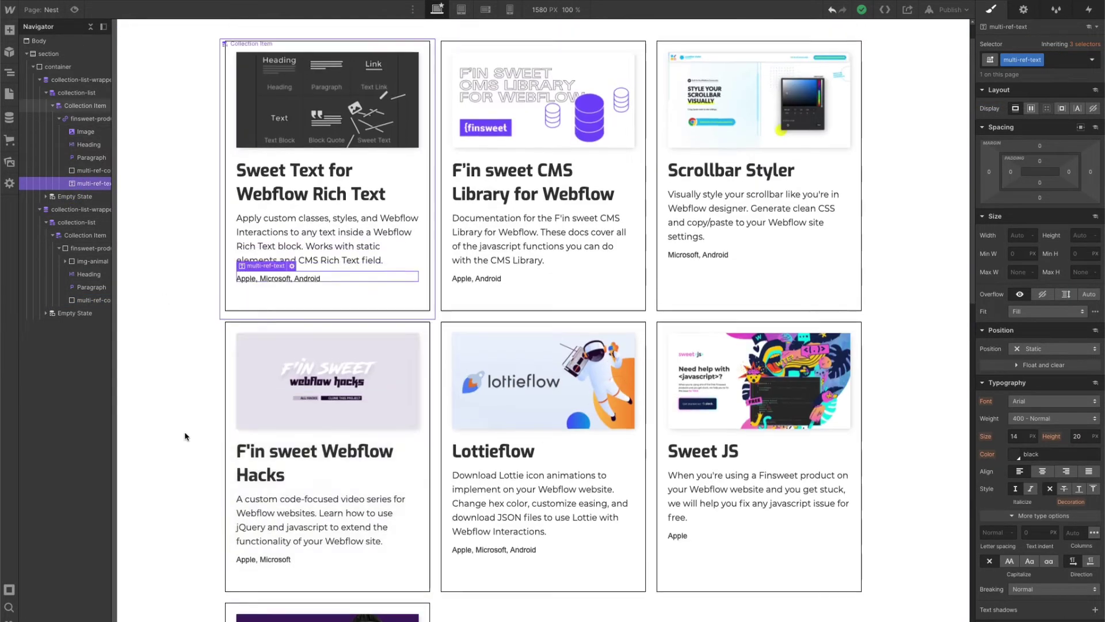
scroll(185, 438, "down", 10)
scroll(200, 466, "down", 3)
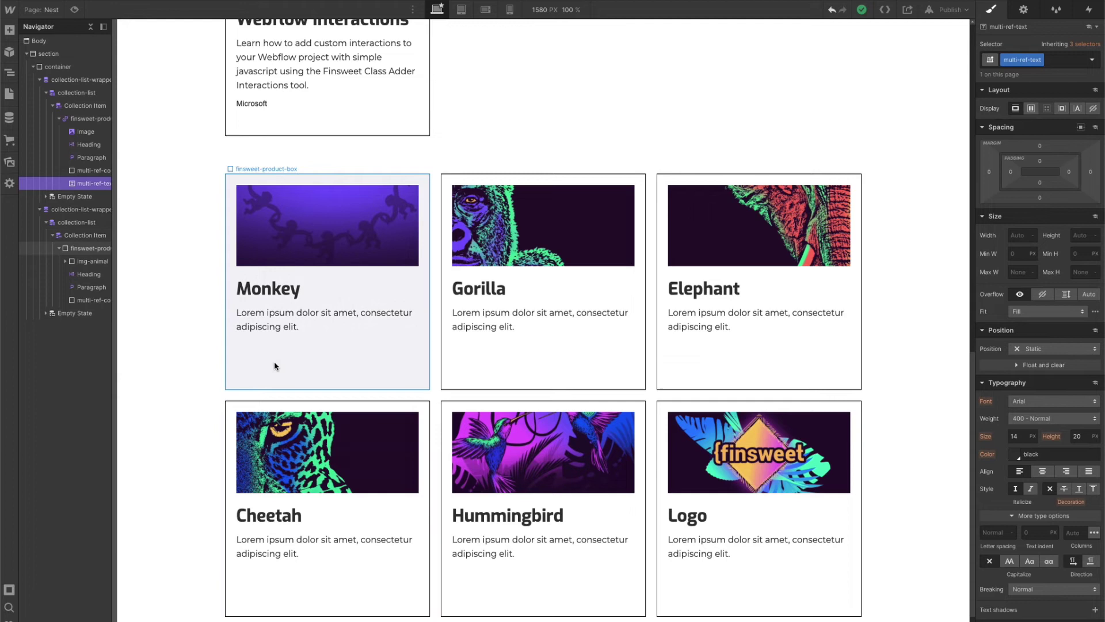
left_click(274, 363)
left_click(9, 30)
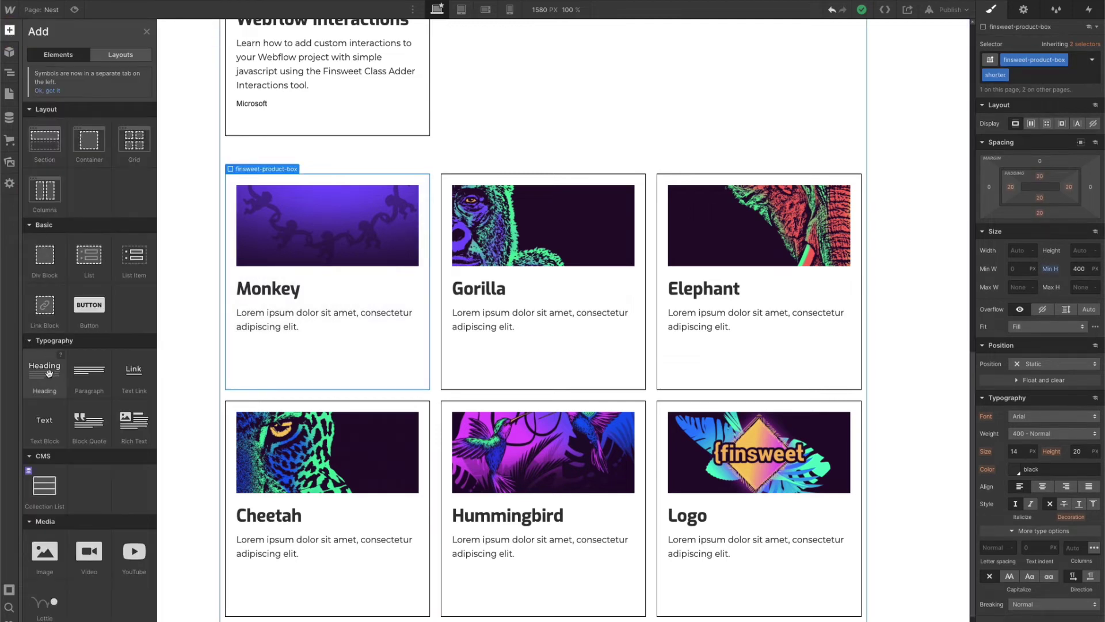
left_click_drag(46, 419, 95, 316)
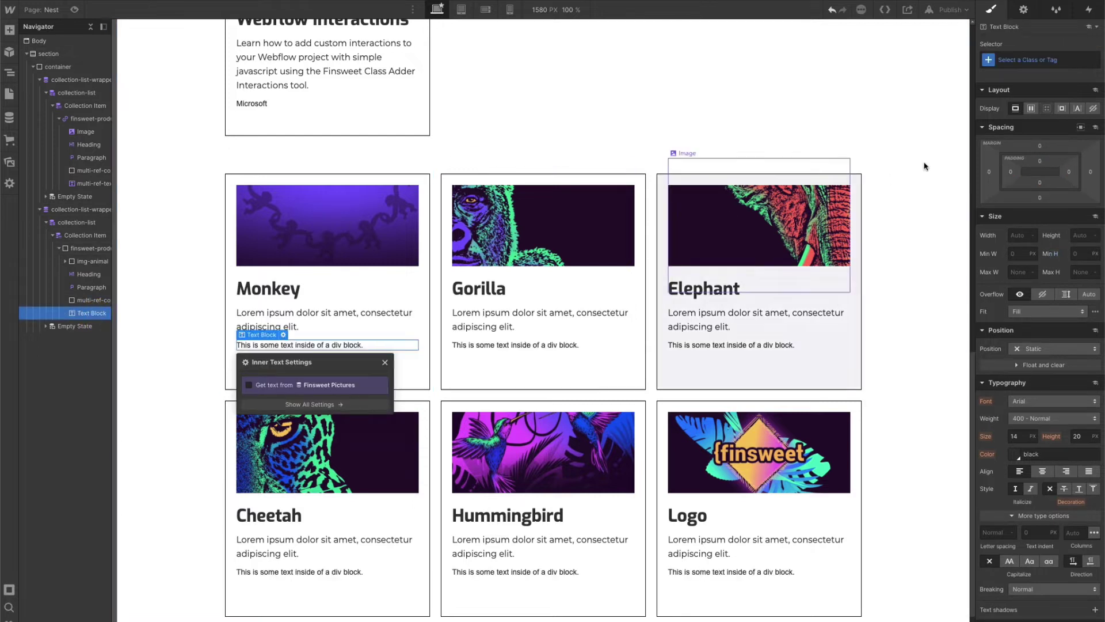
Apply the existing class multi-ref-text to the second list's new text block.
left_click(1019, 60)
type("multi-ref")
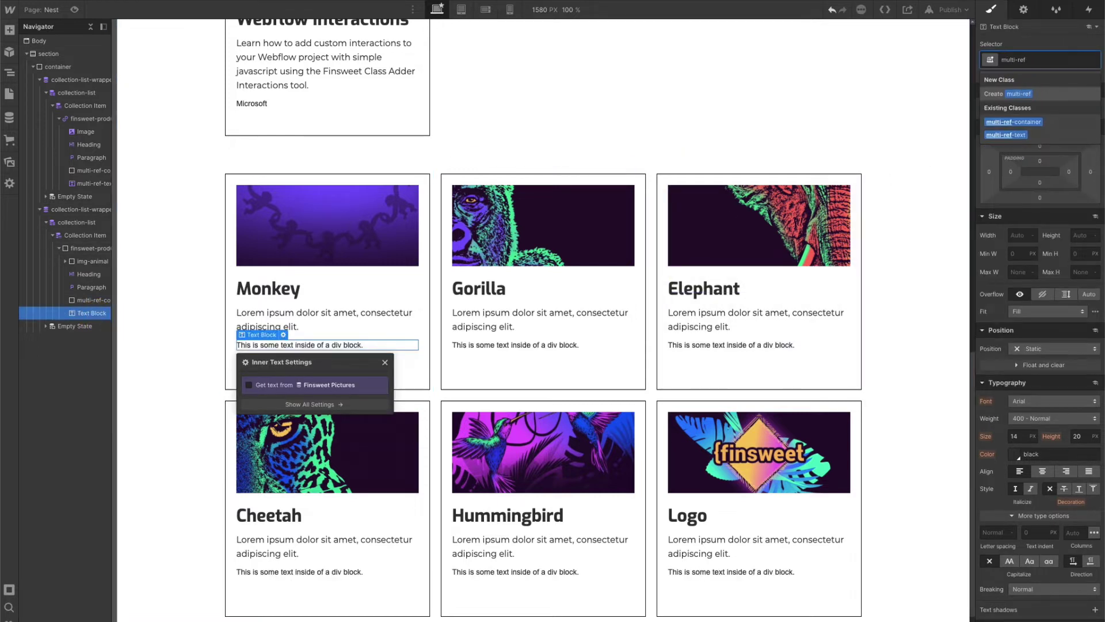
key("Down")
key("Down")
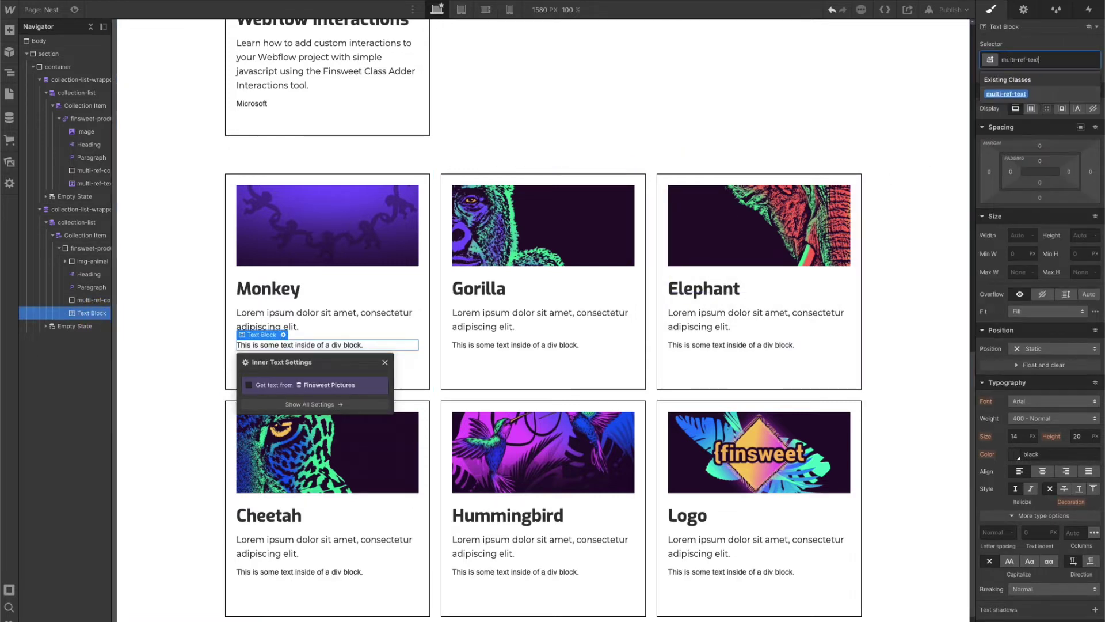
key("Return")
Bind the second list's text block to the Multi Ref Text field of Finsweet Pictures.
left_click(248, 384)
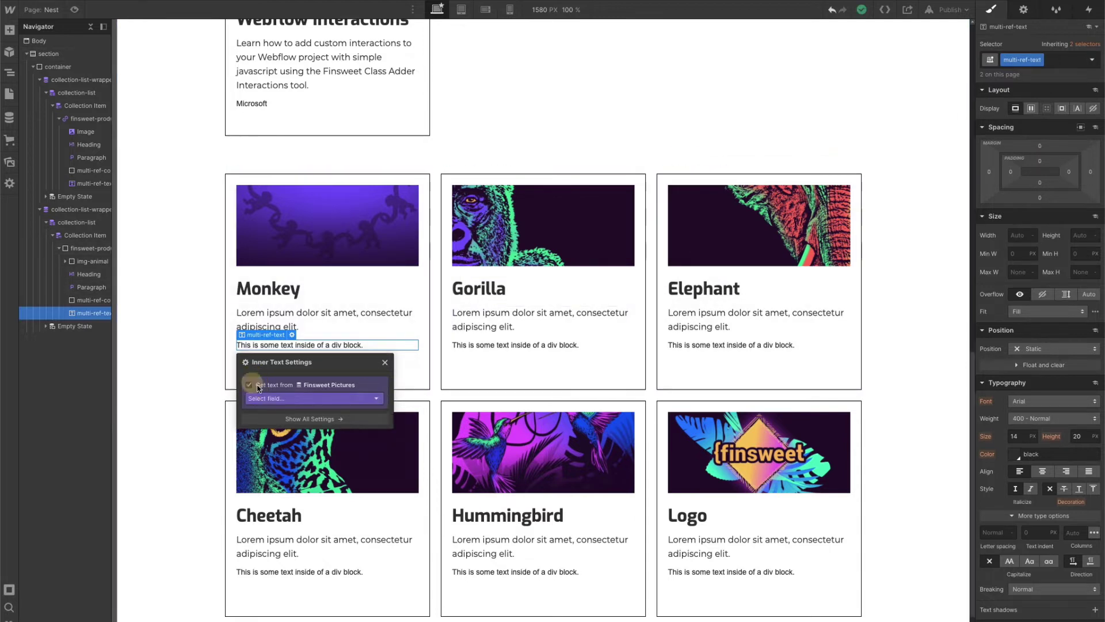
left_click(262, 398)
left_click(270, 450)
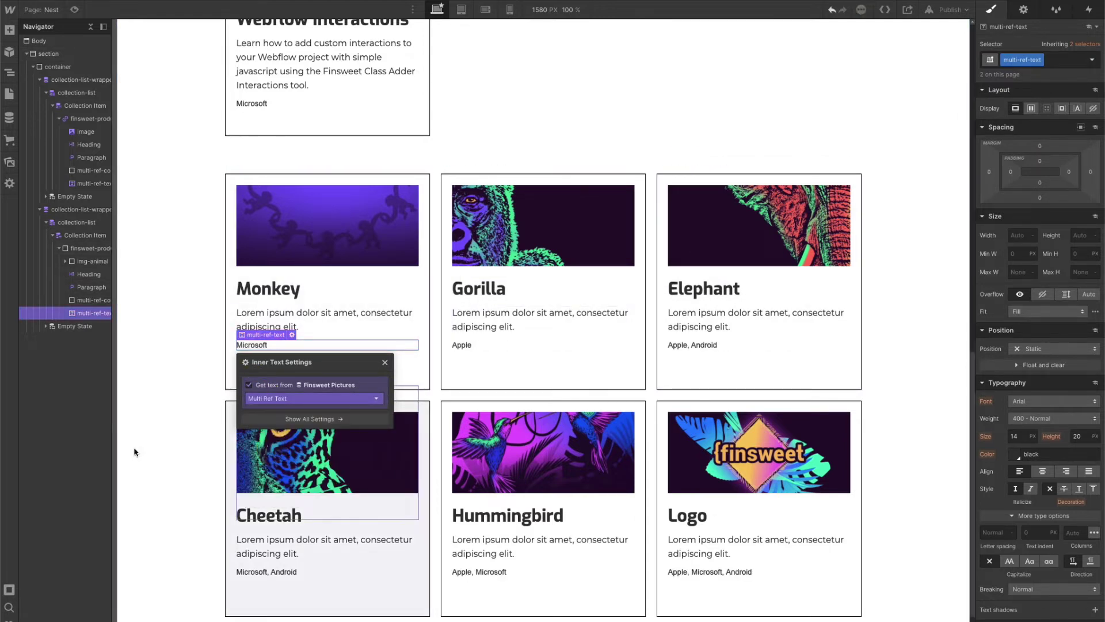
left_click(186, 394)
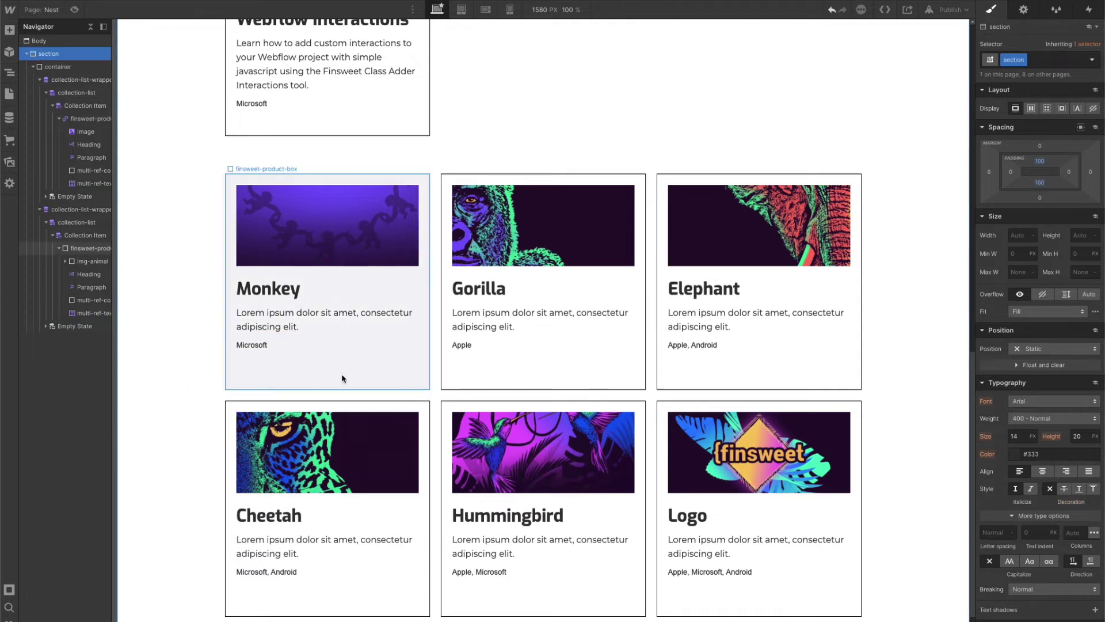
scroll(370, 414, "down", 1)
scroll(360, 407, "up", 1)
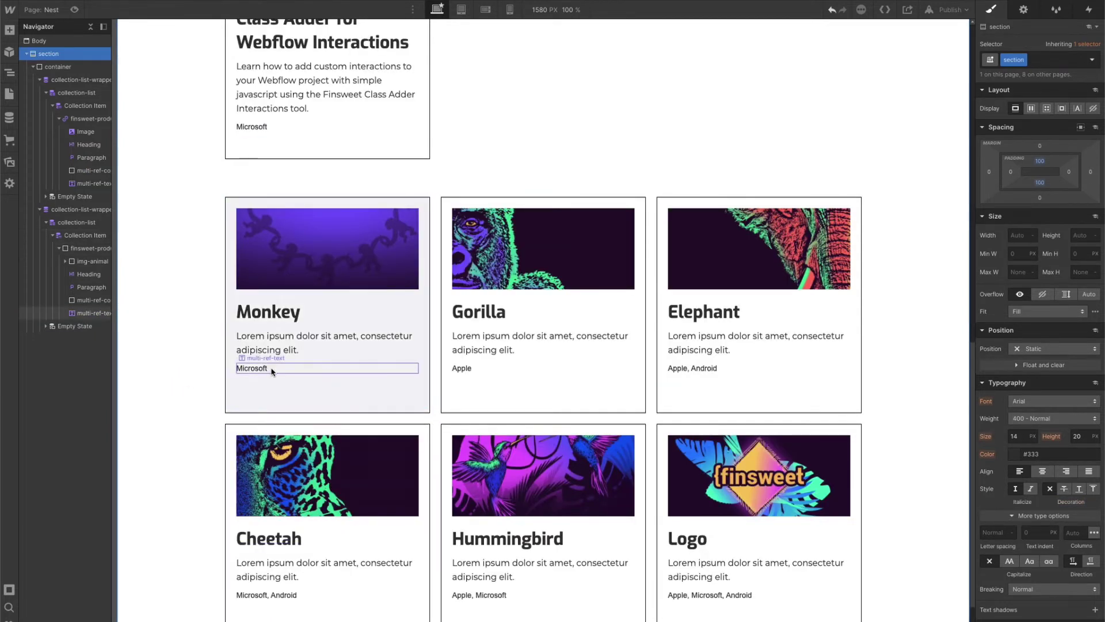
scroll(272, 371, "up", 5)
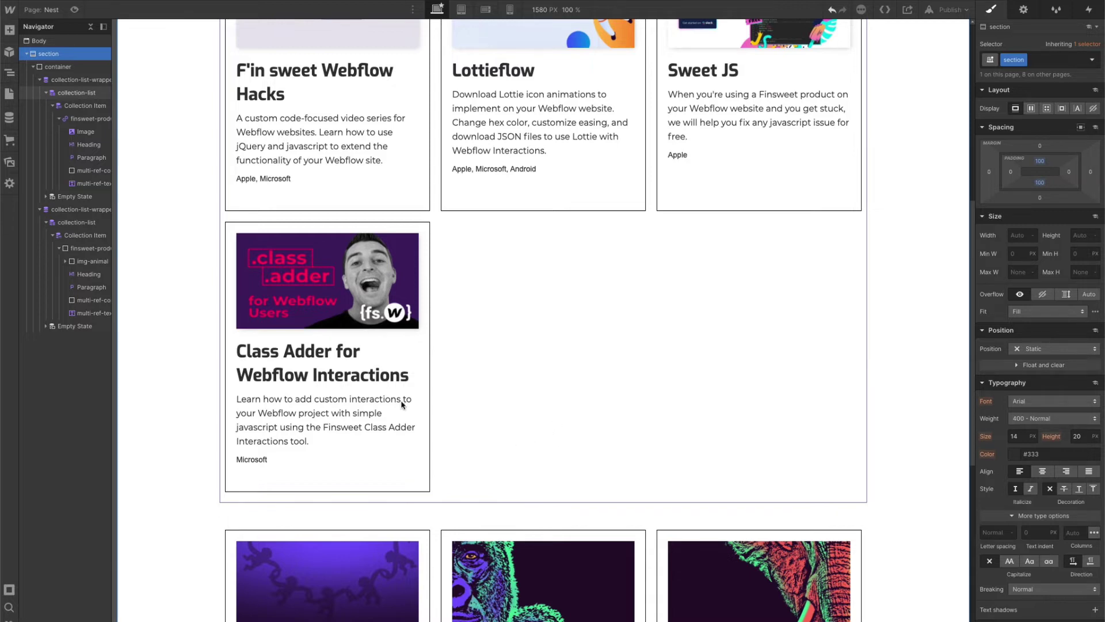
scroll(198, 407, "down", 6)
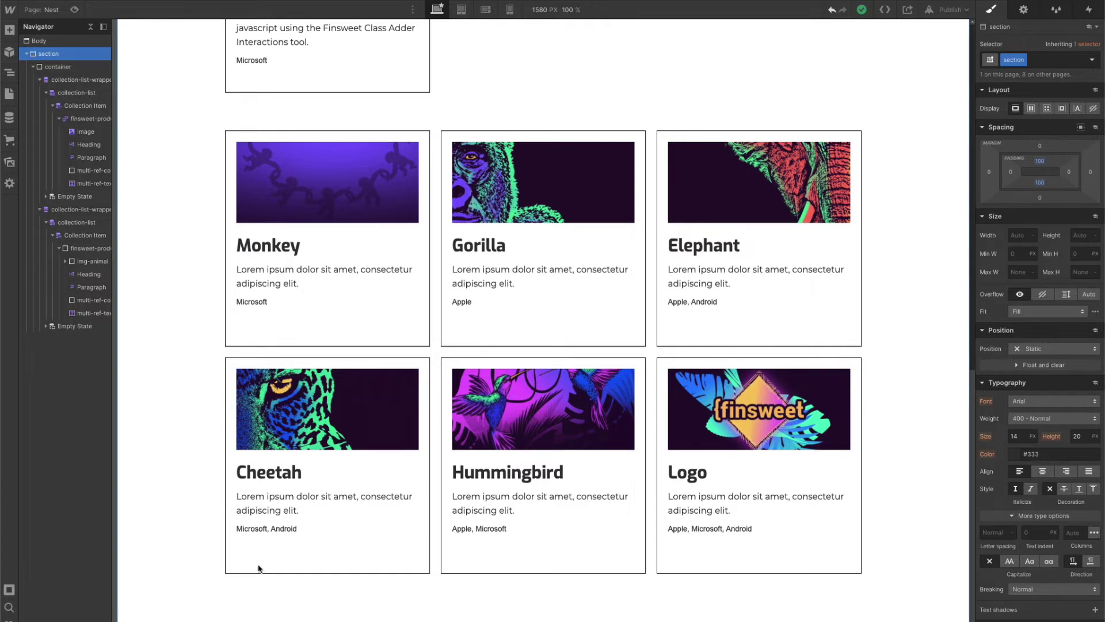
Collapse both collection list wrappers in the element tree and try to add a div block beneath the second one.
left_click(40, 81)
left_click(40, 94)
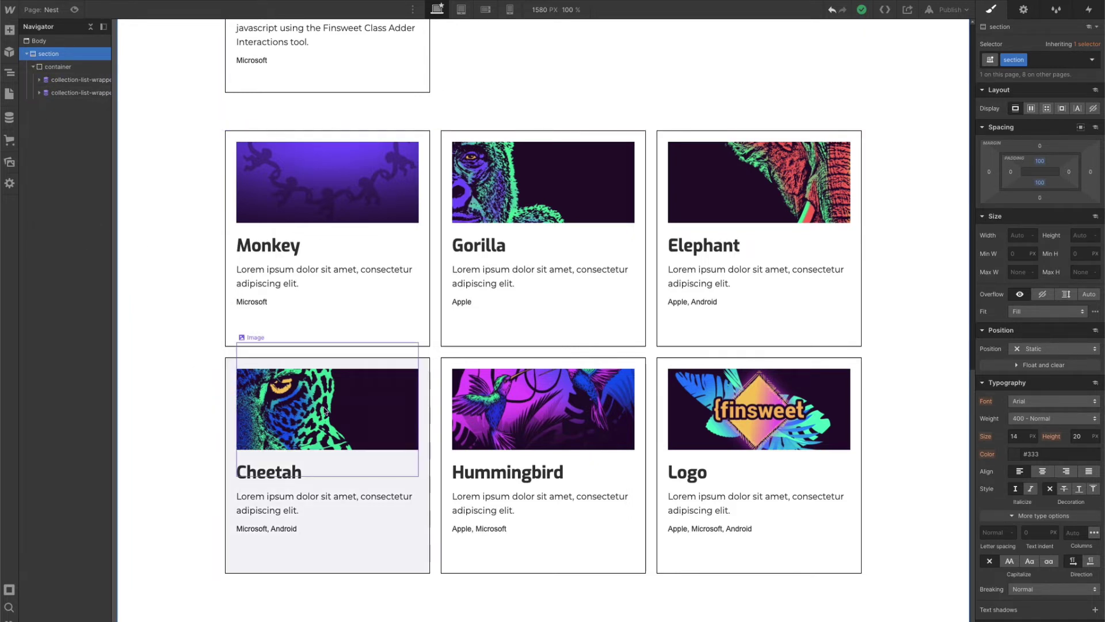
left_click(8, 34)
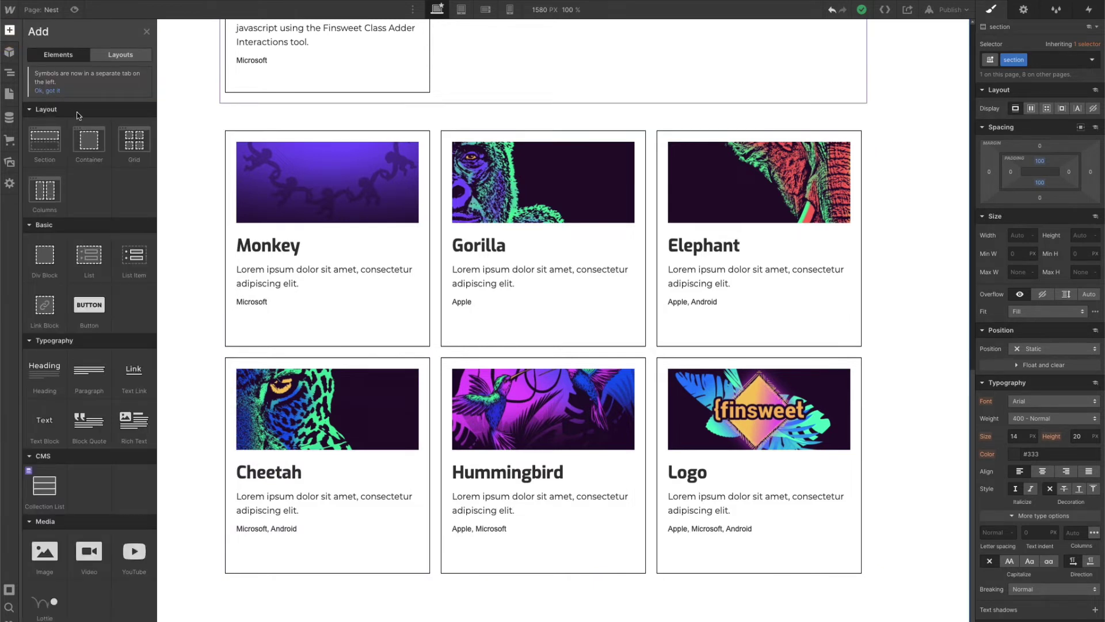
left_click_drag(44, 254, 83, 209)
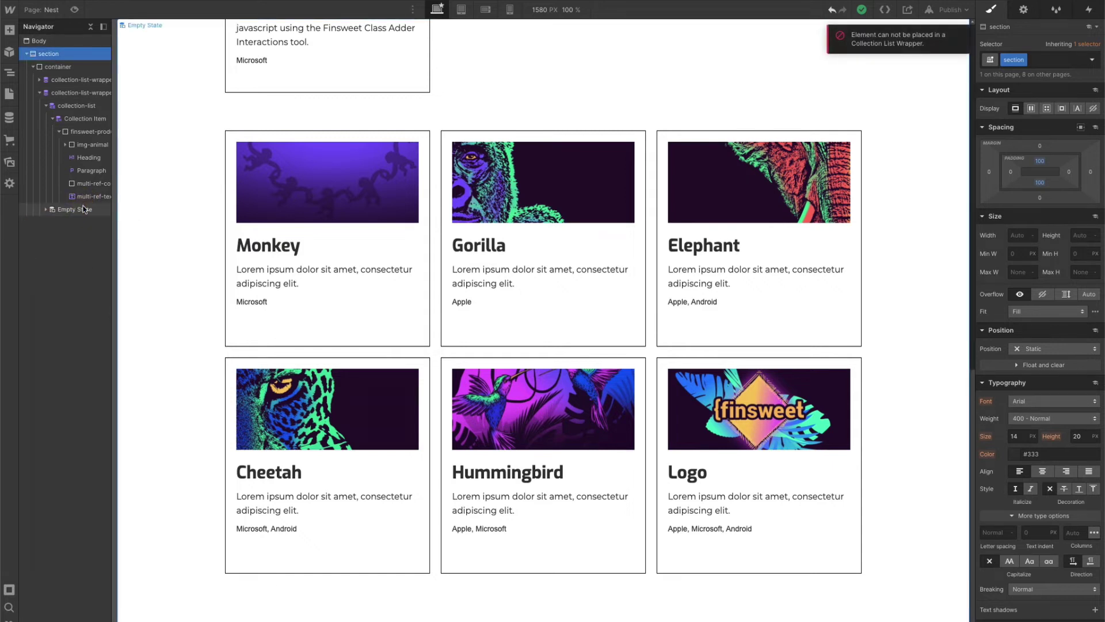
key("a")
left_click_drag(44, 256, 40, 79)
left_click(41, 106)
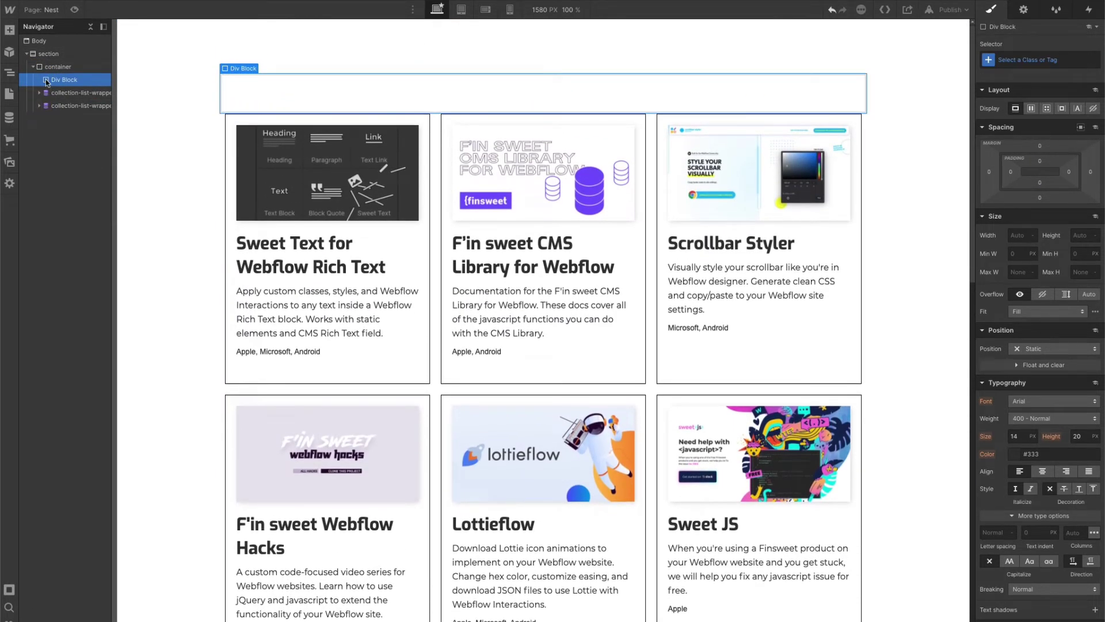
key("Delete")
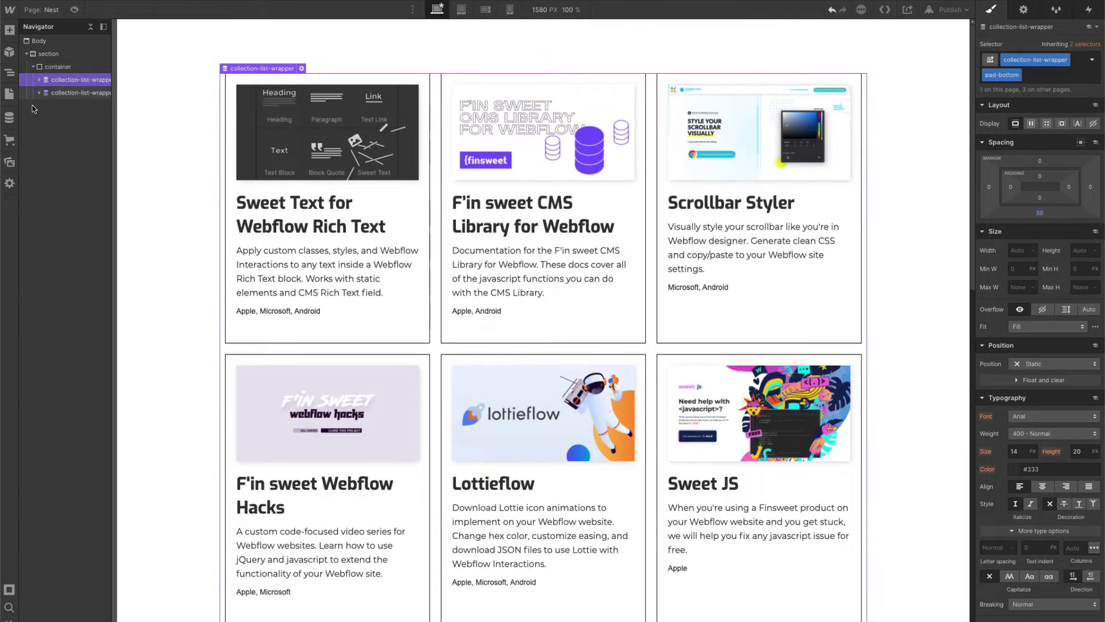
Add a new collection list inside the container, below the two existing collection list wrappers.
left_click(10, 29)
scroll(41, 448, "down", 5)
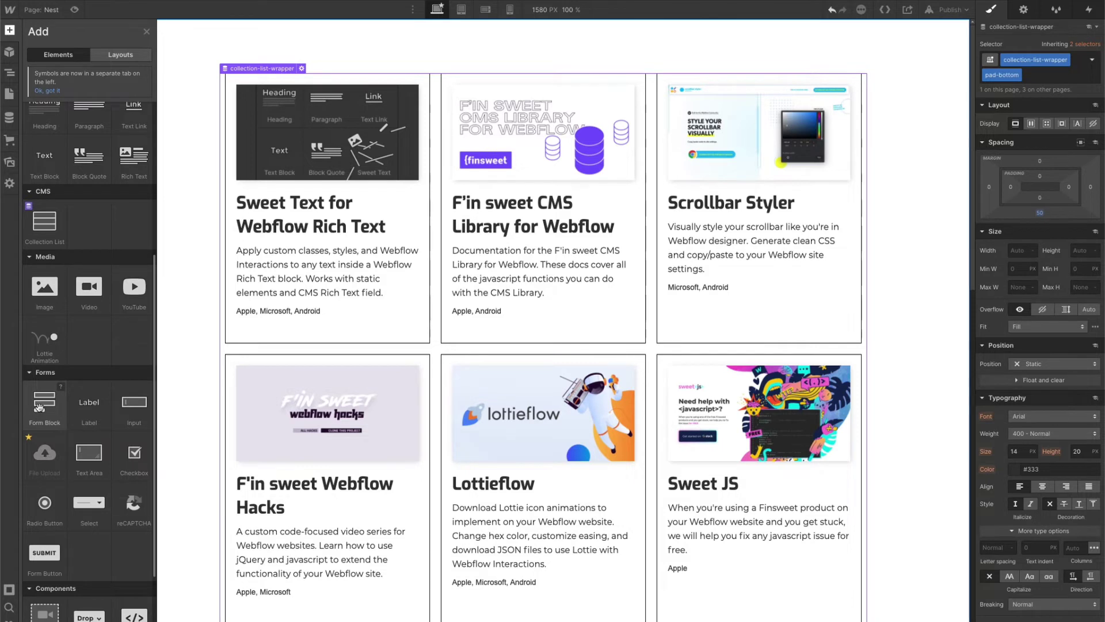
scroll(39, 411, "down", 3)
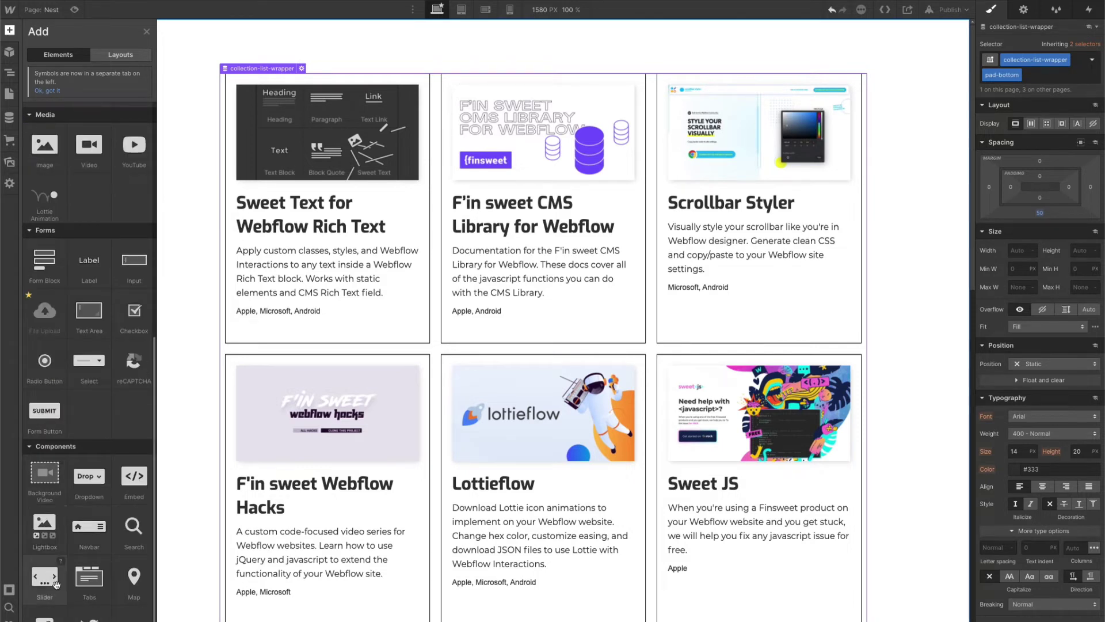
scroll(46, 345, "up", 3)
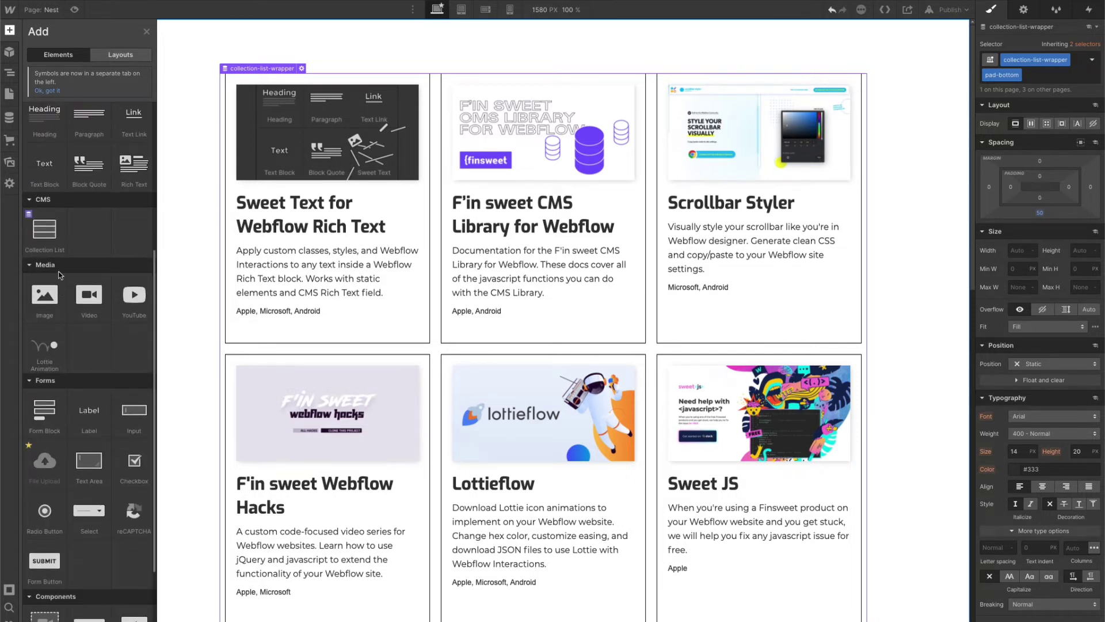
left_click_drag(47, 233, 75, 113)
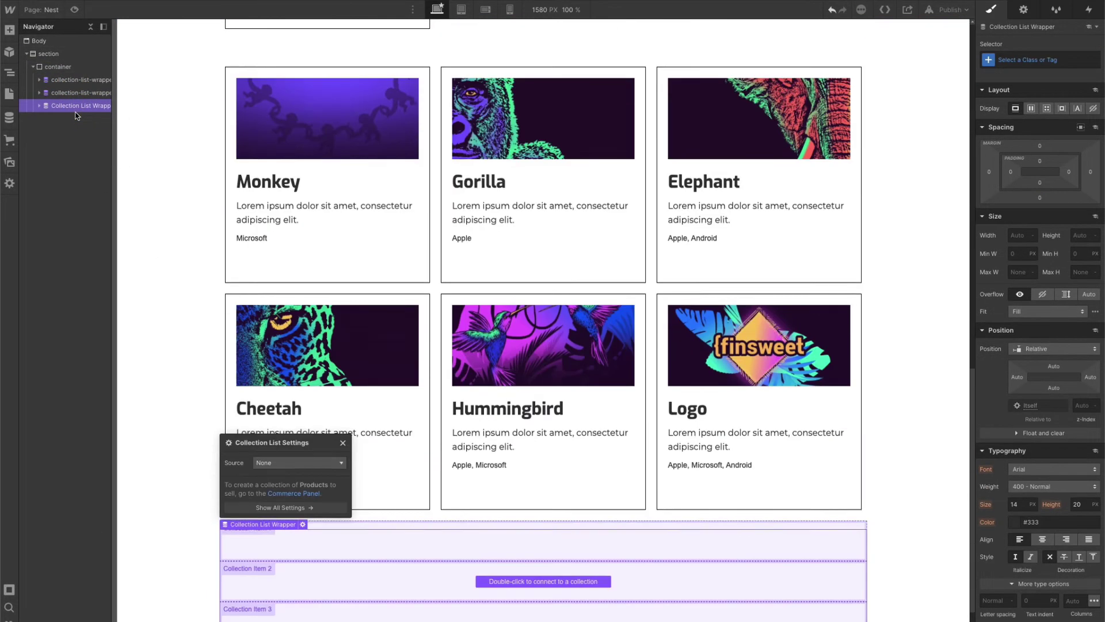
Give the new collection list wrapper the class multi-collection and set its source to Multi Reference Categories.
left_click(1020, 60)
type("mu")
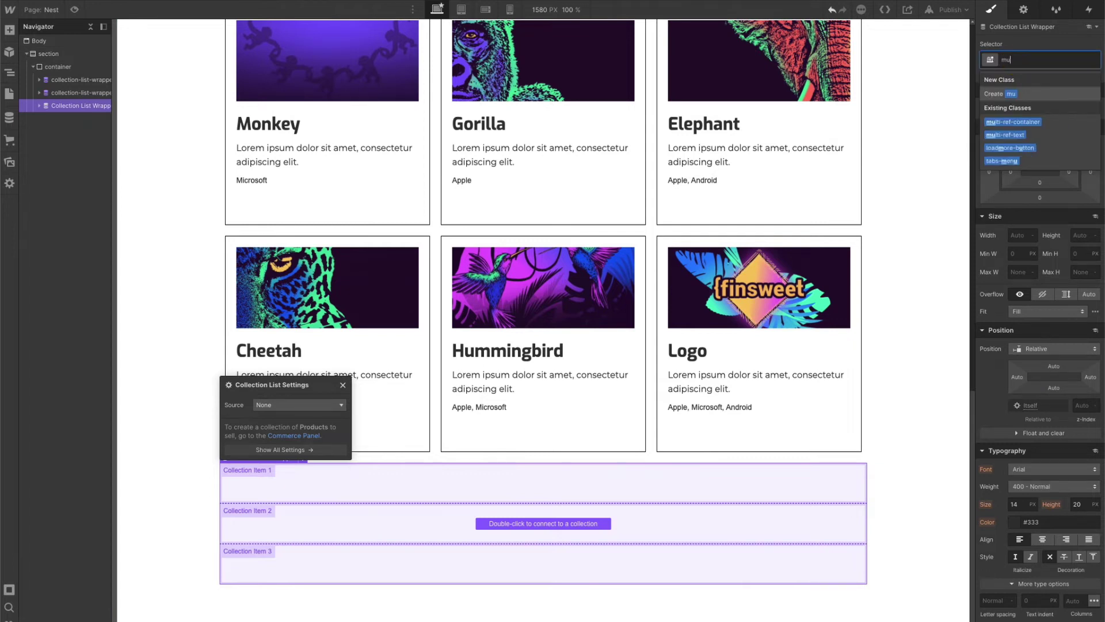
type("lti-collection")
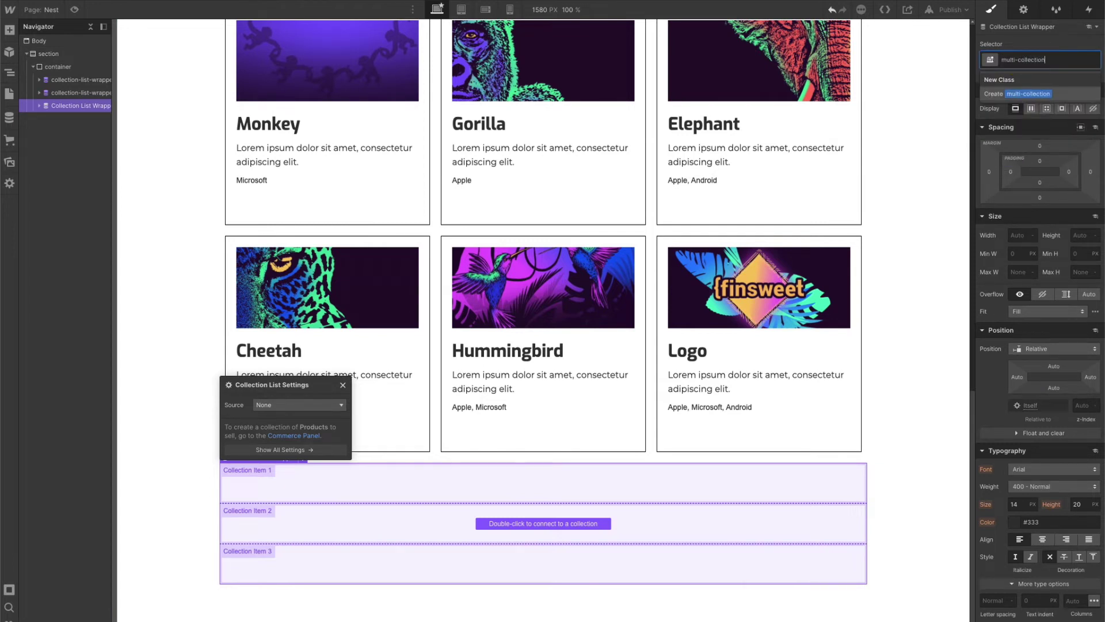
key("Return")
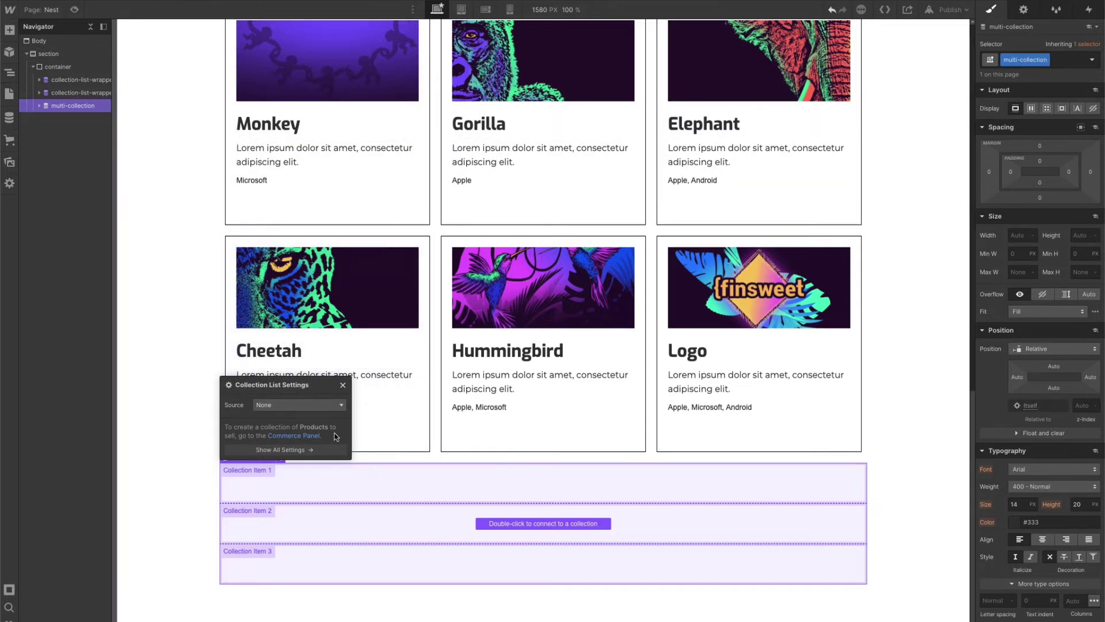
left_click(296, 404)
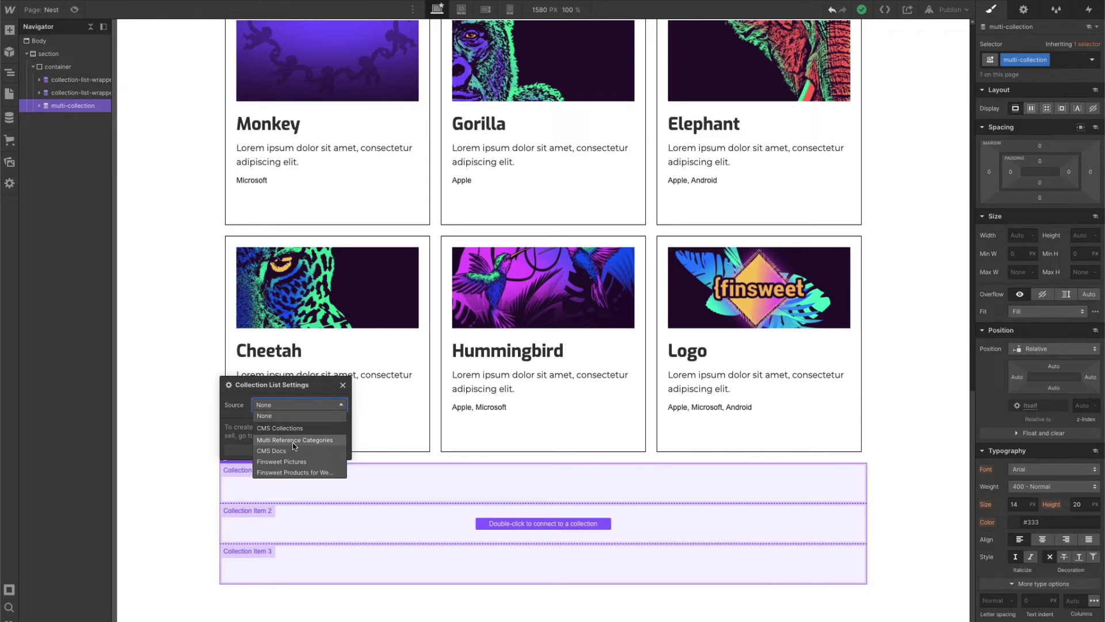
left_click(292, 441)
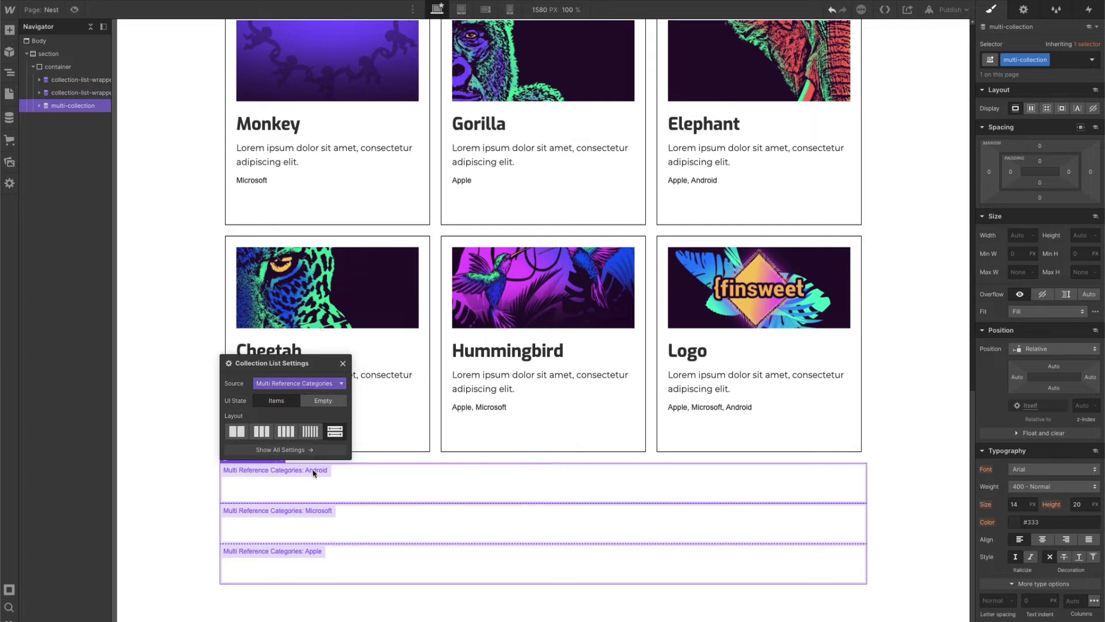
Create the class multi-reference on the collection list inside multi-collection.
left_click(39, 106)
left_click(46, 119)
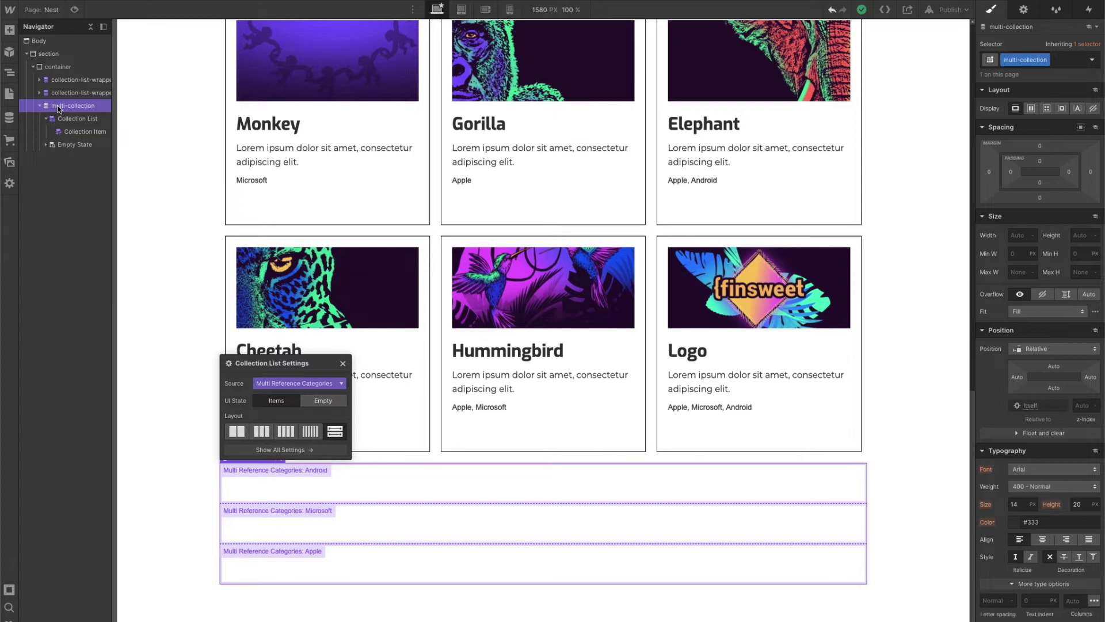
left_click(64, 119)
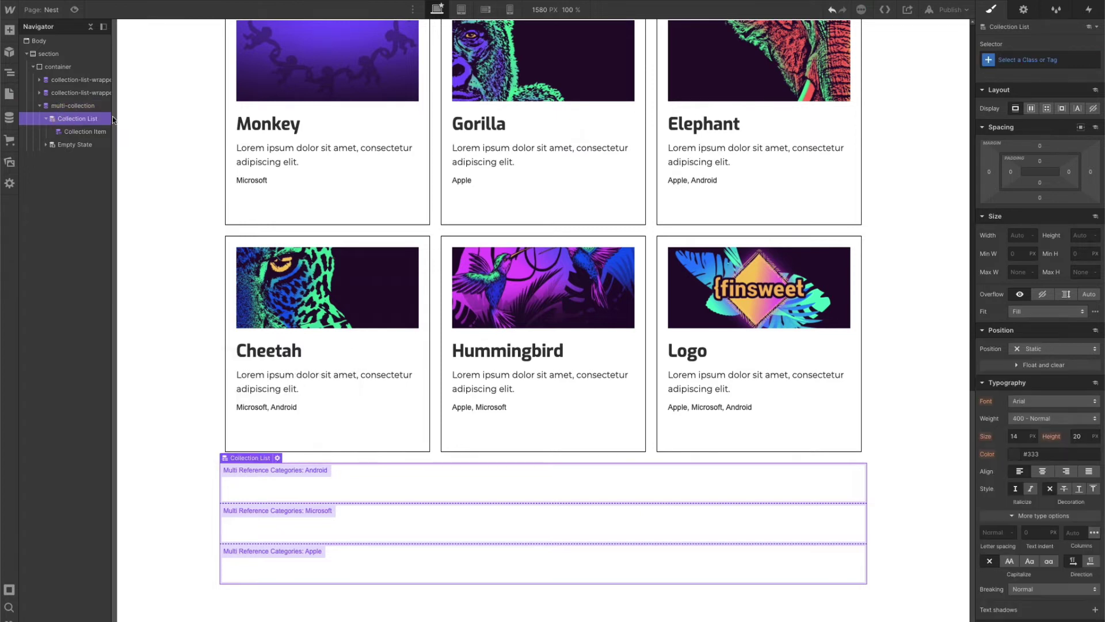
left_click(1003, 62)
type("multi-reference")
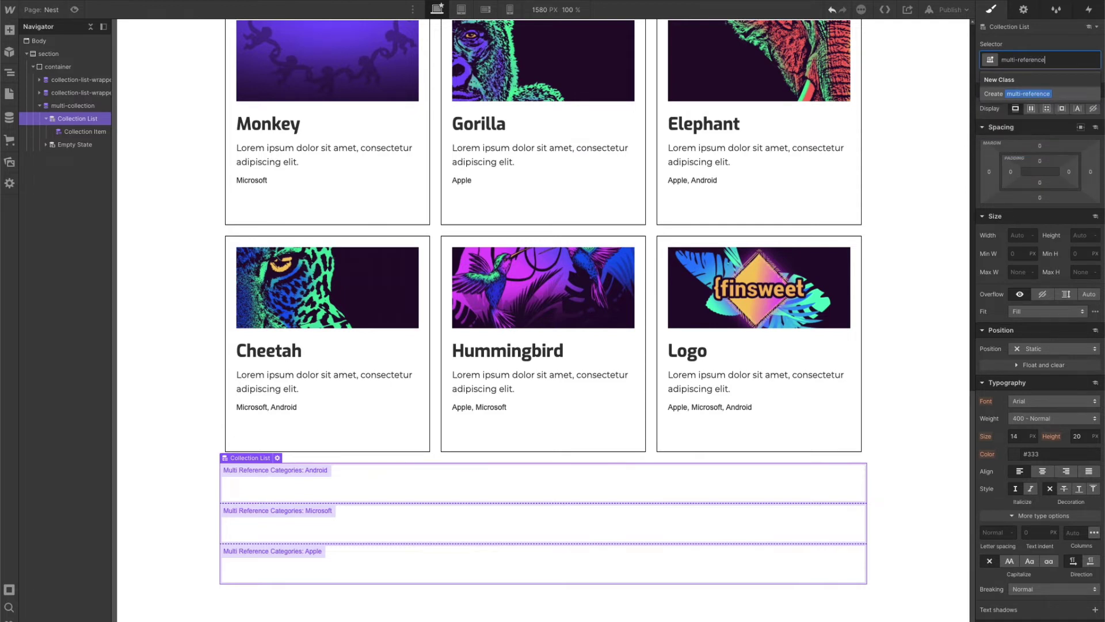
key("Return")
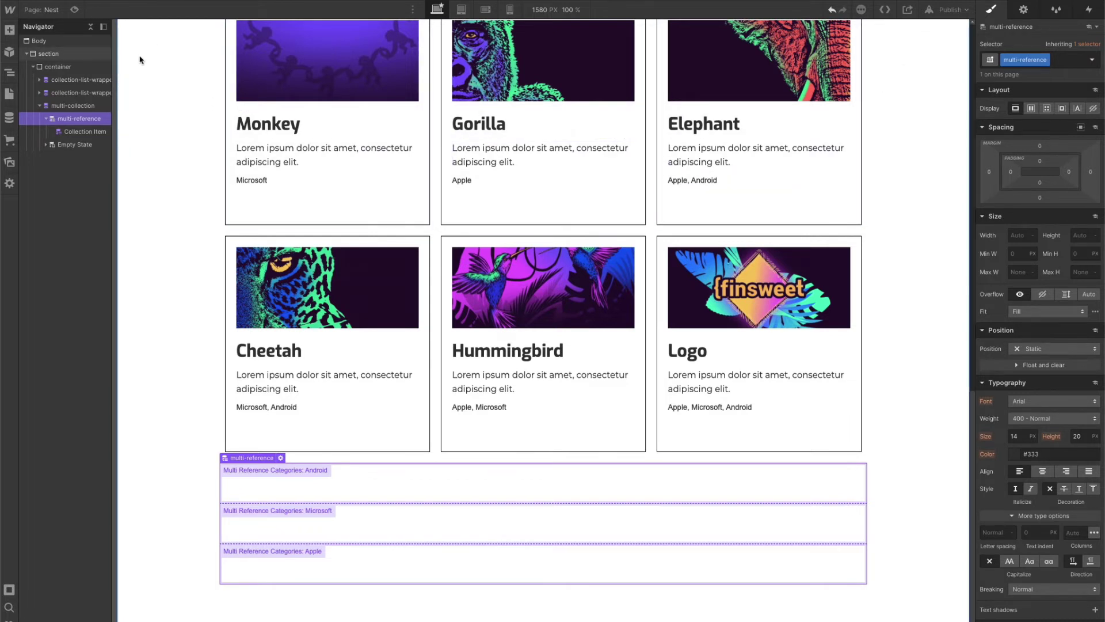
Create the class multi-ref-item on the collection item inside multi-reference.
left_click(85, 131)
left_click(1023, 59)
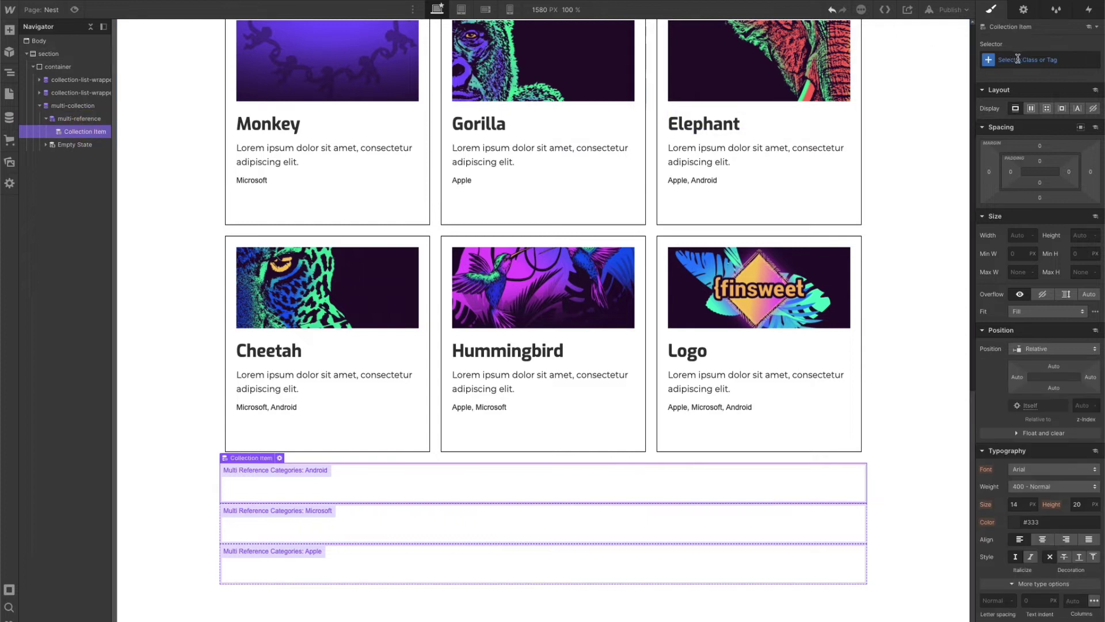
type("multi-ref-item")
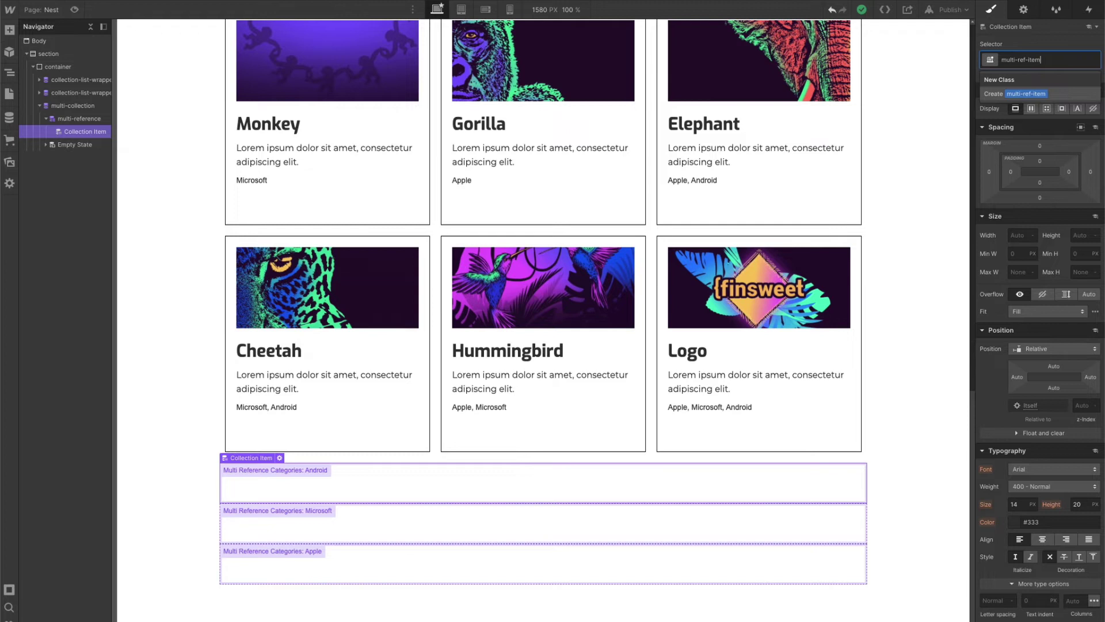
key("Return")
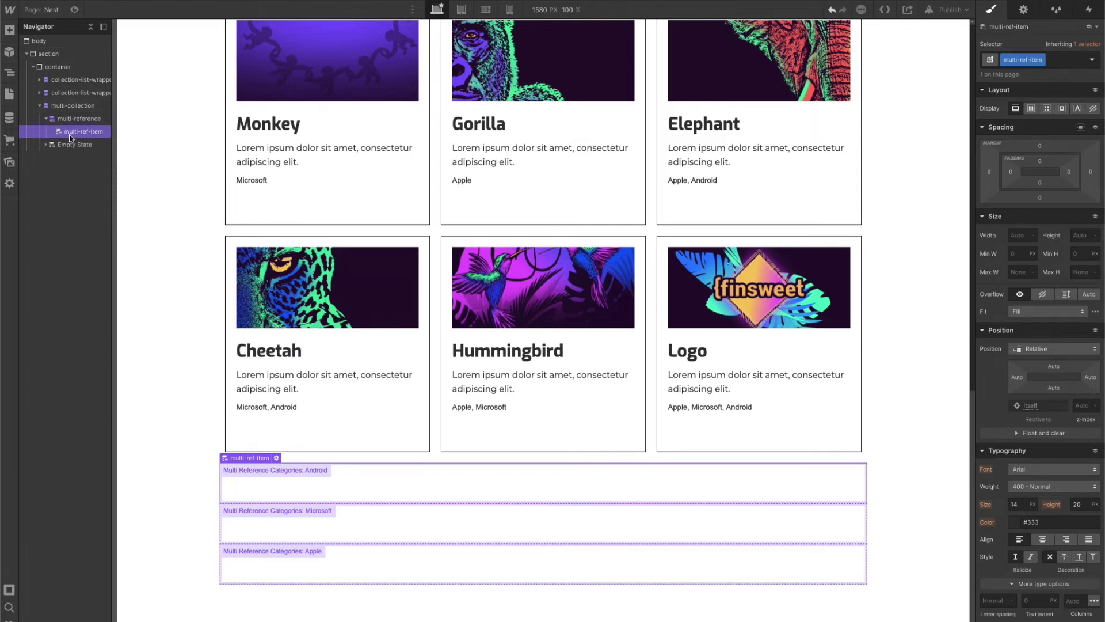
Try to place a text block under multi-ref-item in the element tree.
left_click(9, 32)
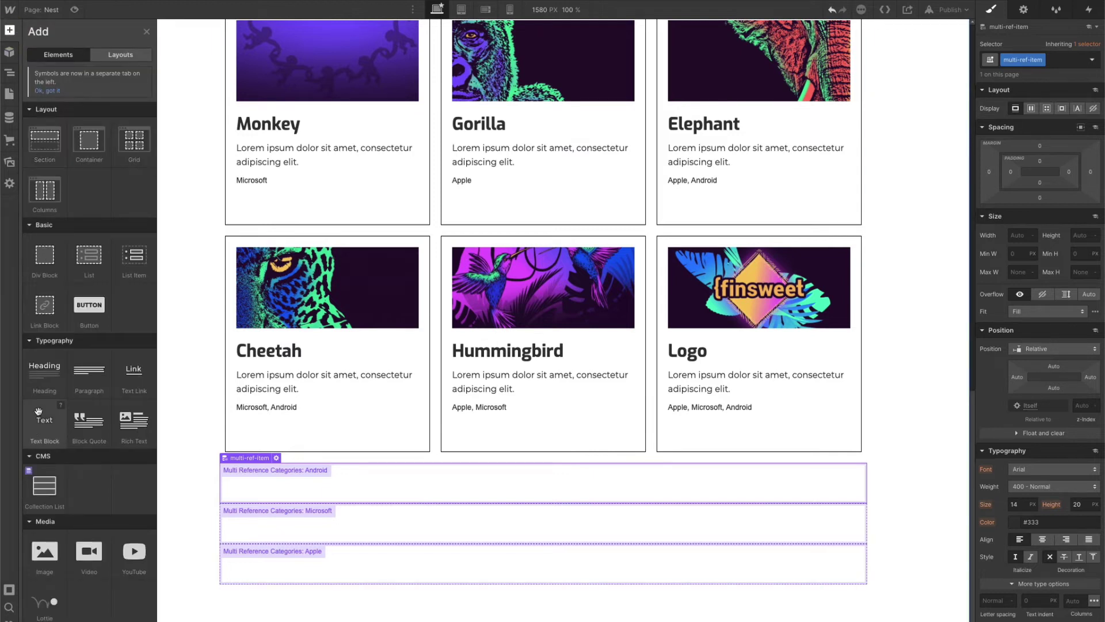
left_click_drag(39, 416, 83, 148)
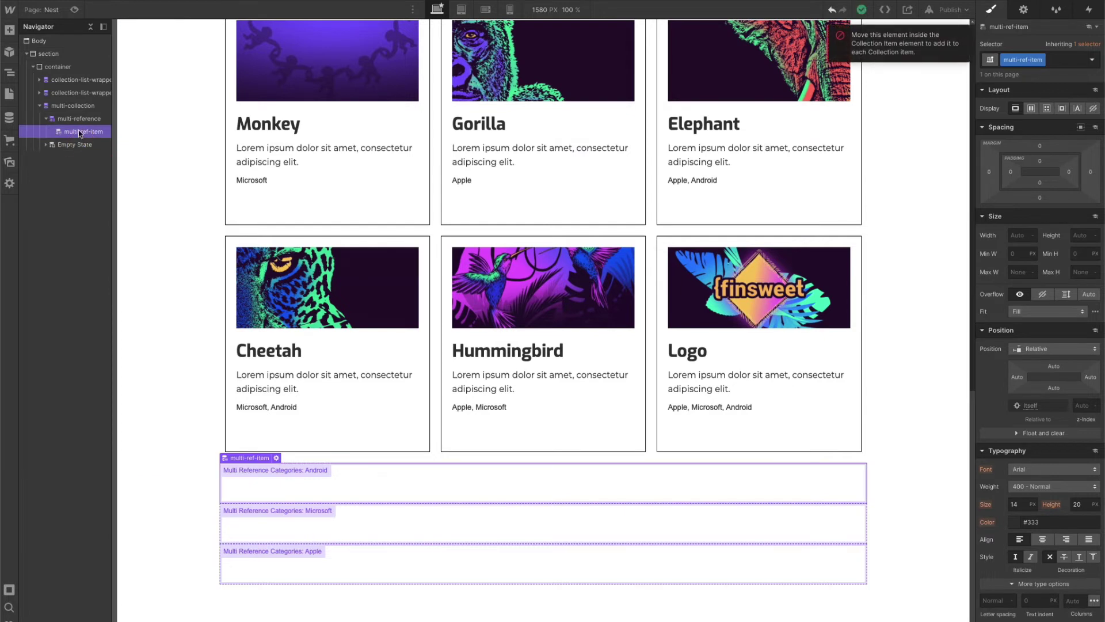
left_click(9, 30)
left_click_drag(44, 423, 97, 146)
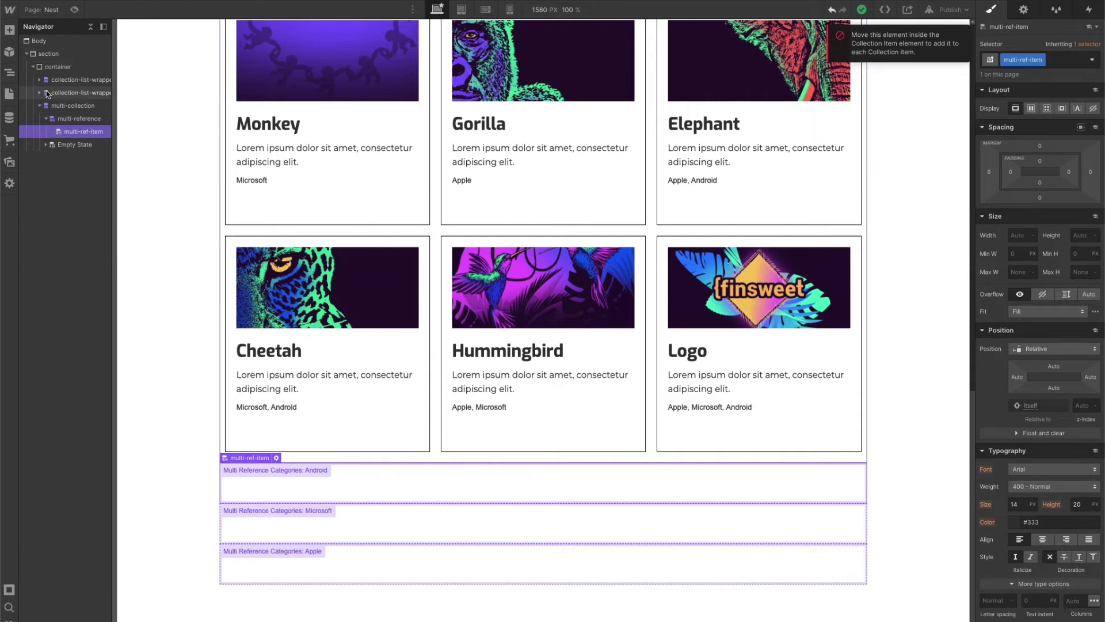
Add a text block inside multi-ref-item on the canvas and bind its text to the Name field of Multi Reference Categories.
left_click(9, 30)
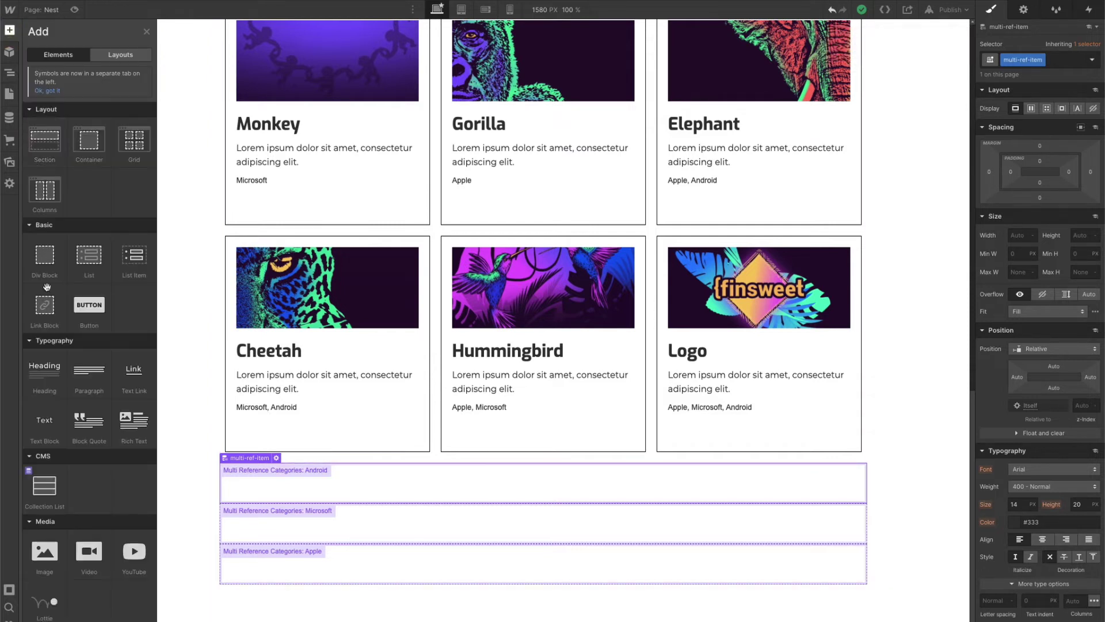
left_click_drag(45, 423, 287, 475)
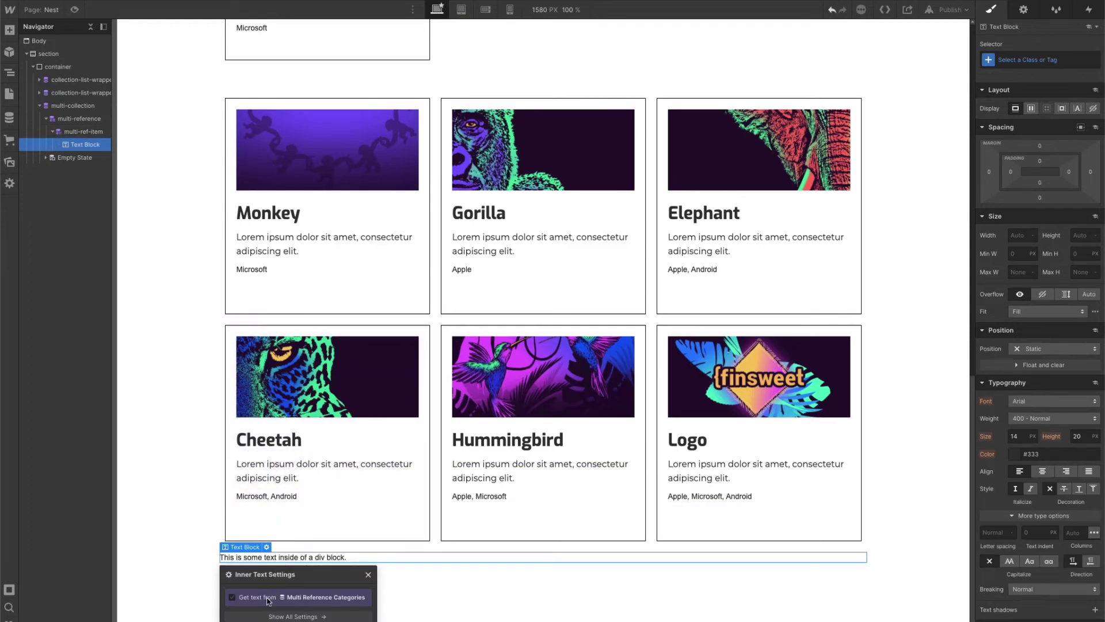
left_click(243, 598)
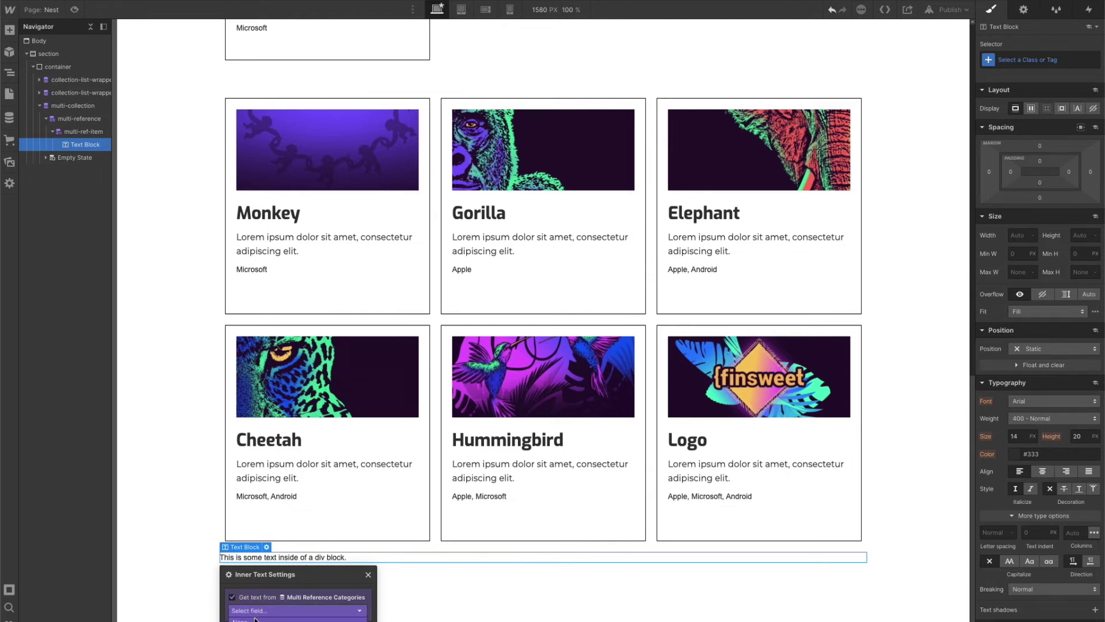
left_click(270, 610)
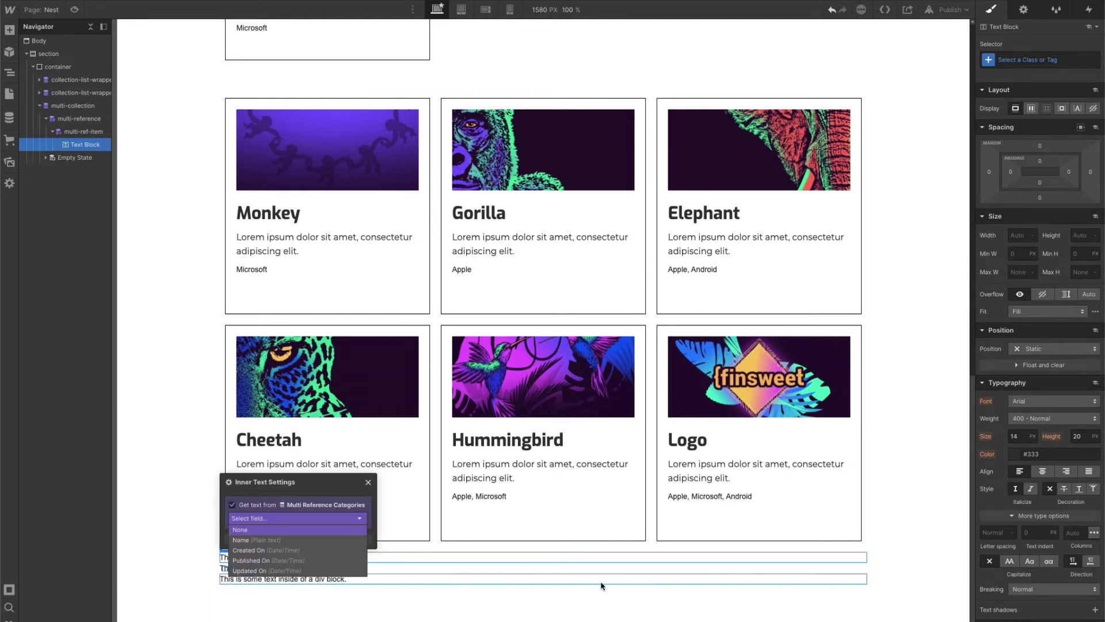
left_click(266, 540)
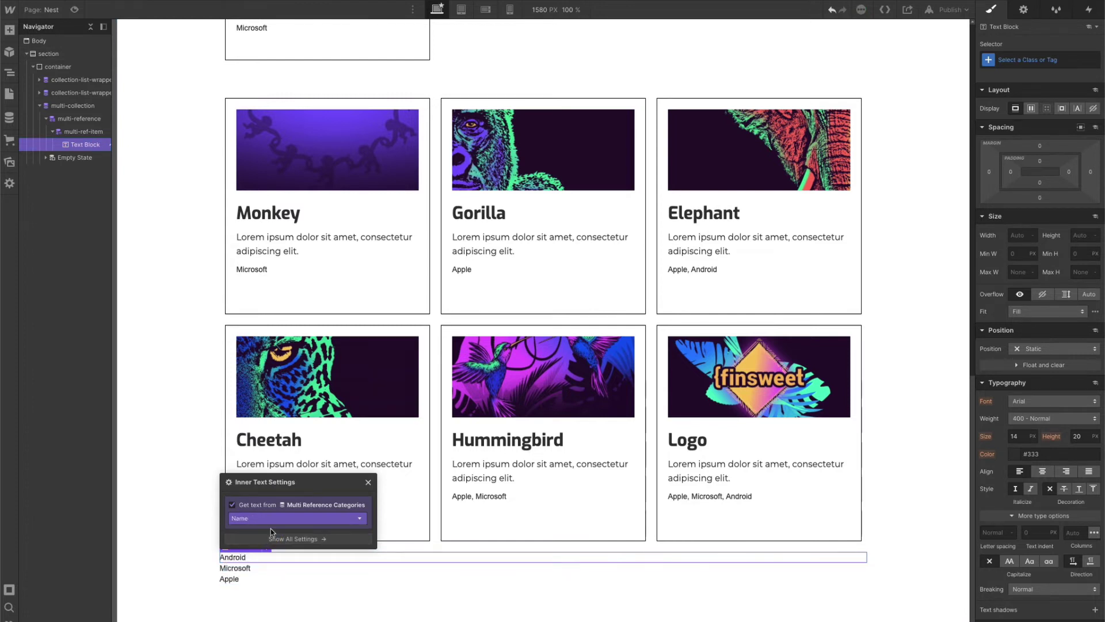
left_click(367, 482)
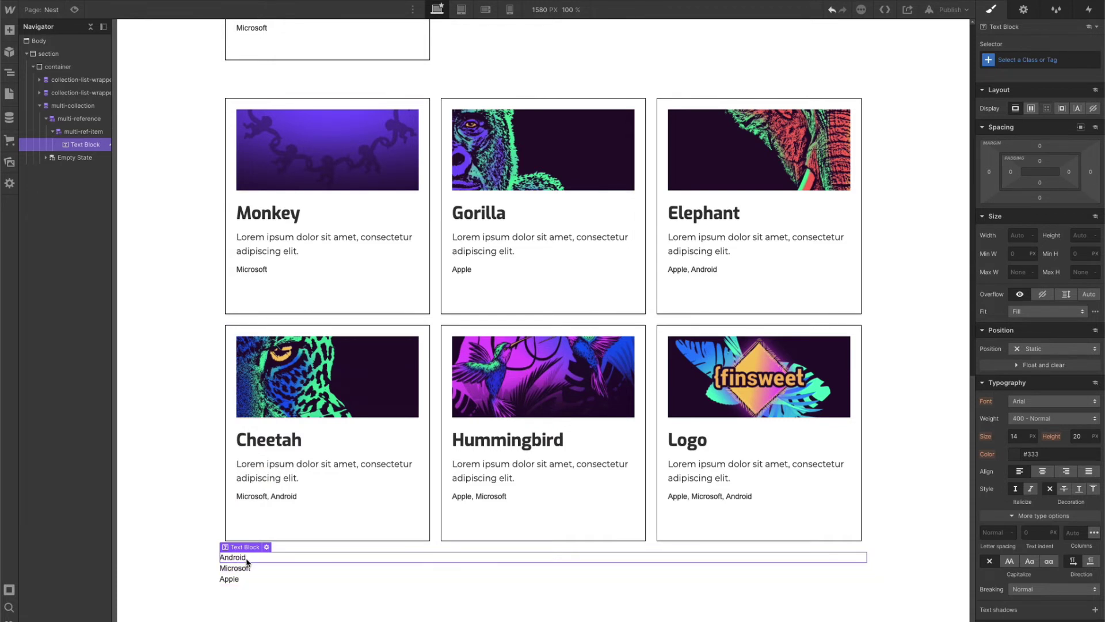
Set the category text block's font to Montserrat with weight 600 - Semi Bold.
scroll(365, 209, "up", 4)
scroll(365, 209, "down", 4)
left_click(1021, 471)
scroll(1031, 403, "down", 2)
left_click(1056, 294)
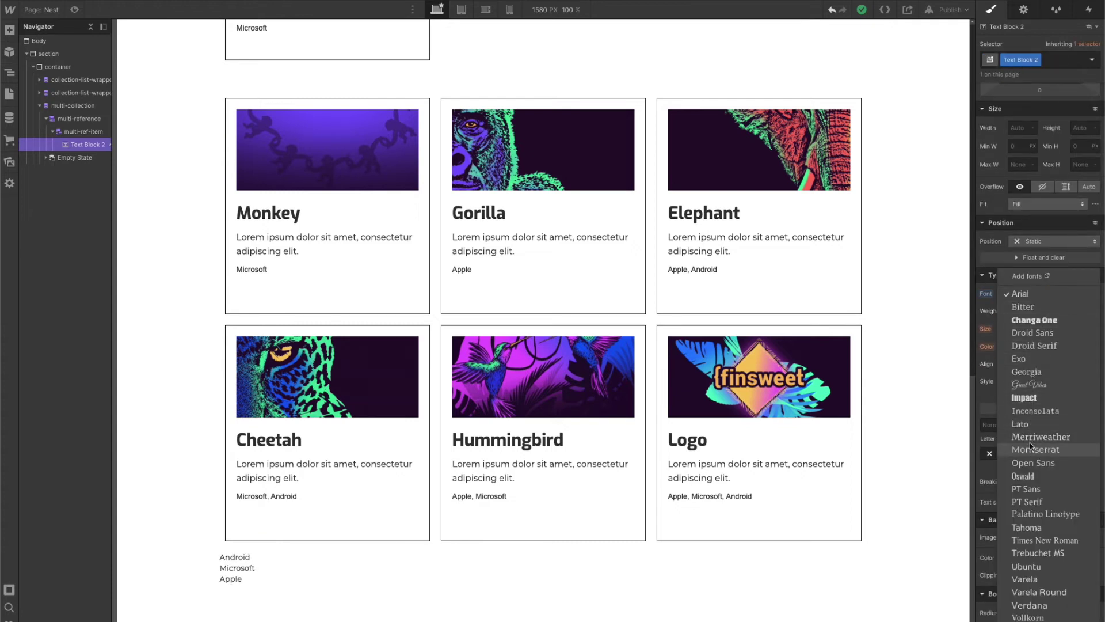
left_click(1030, 448)
left_click(1043, 311)
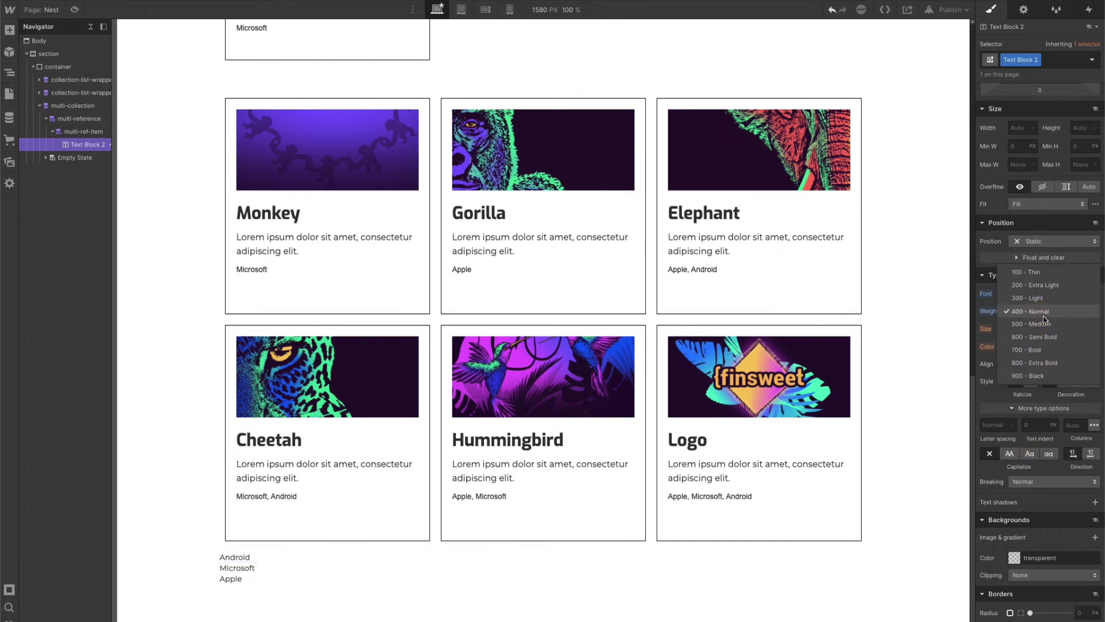
left_click(1047, 337)
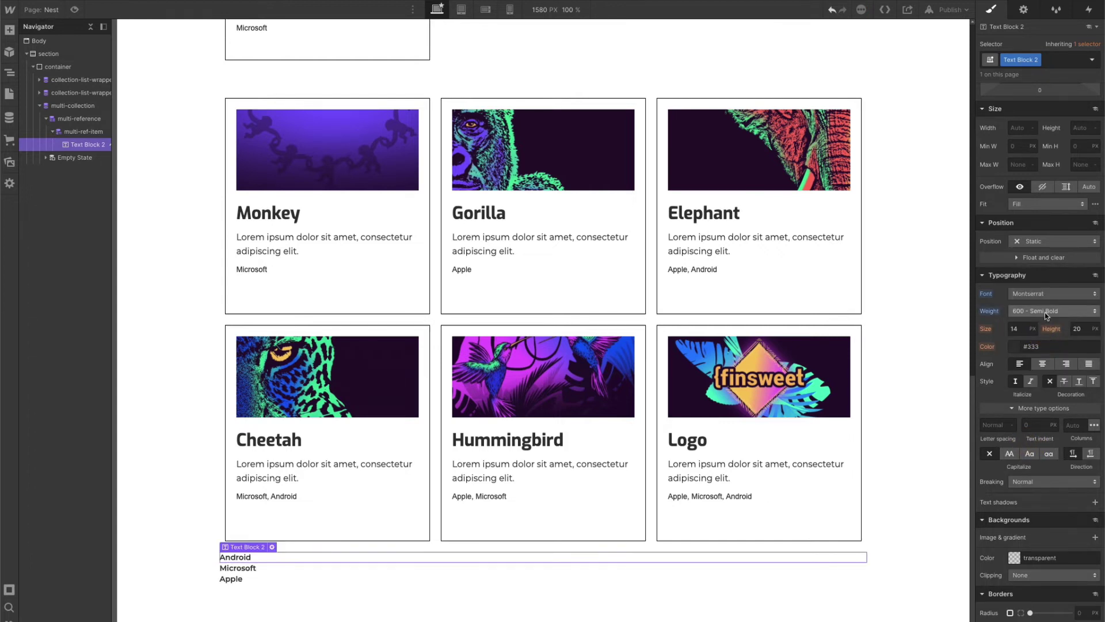
Set the category text block's background color to light gray #dbdbdb.
scroll(1020, 403, "down", 3)
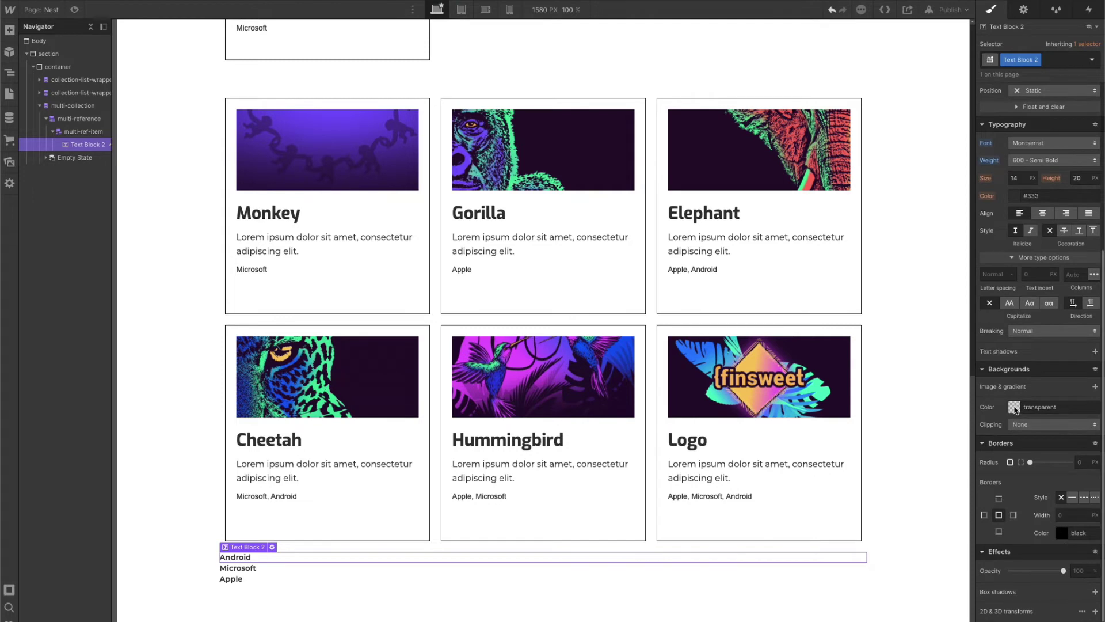
left_click(1015, 407)
left_click_drag(1005, 458, 964, 433)
left_click(989, 399)
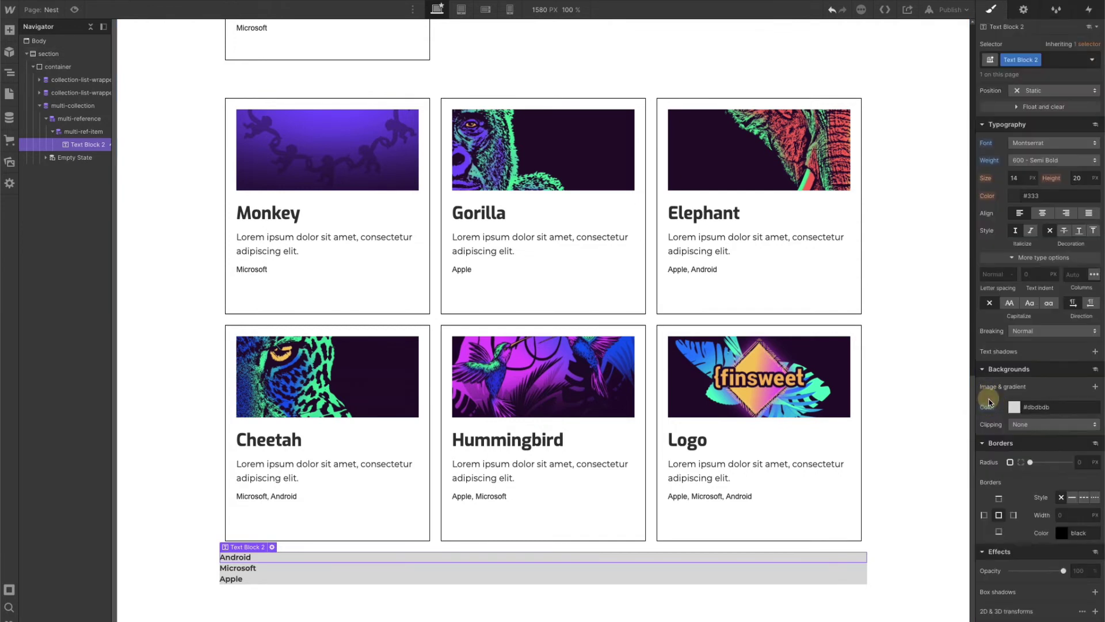
Set the category text block's top and bottom padding to 5 px each.
scroll(1004, 435, "up", 5)
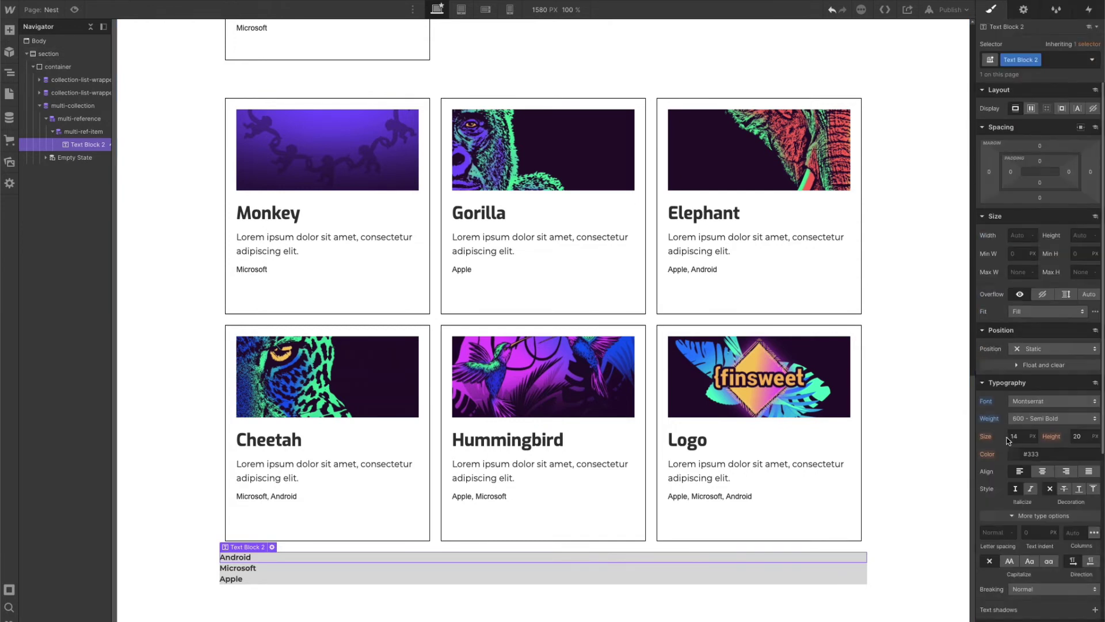
left_click(1040, 161)
type("5")
key("Return")
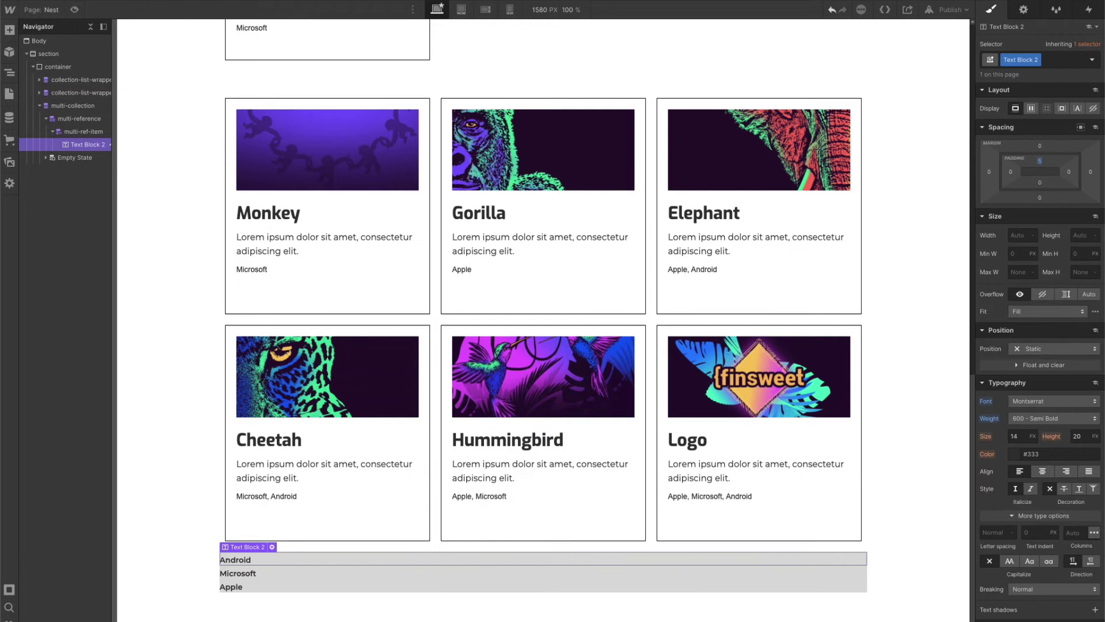
left_click(1040, 182)
type("5")
key("Return")
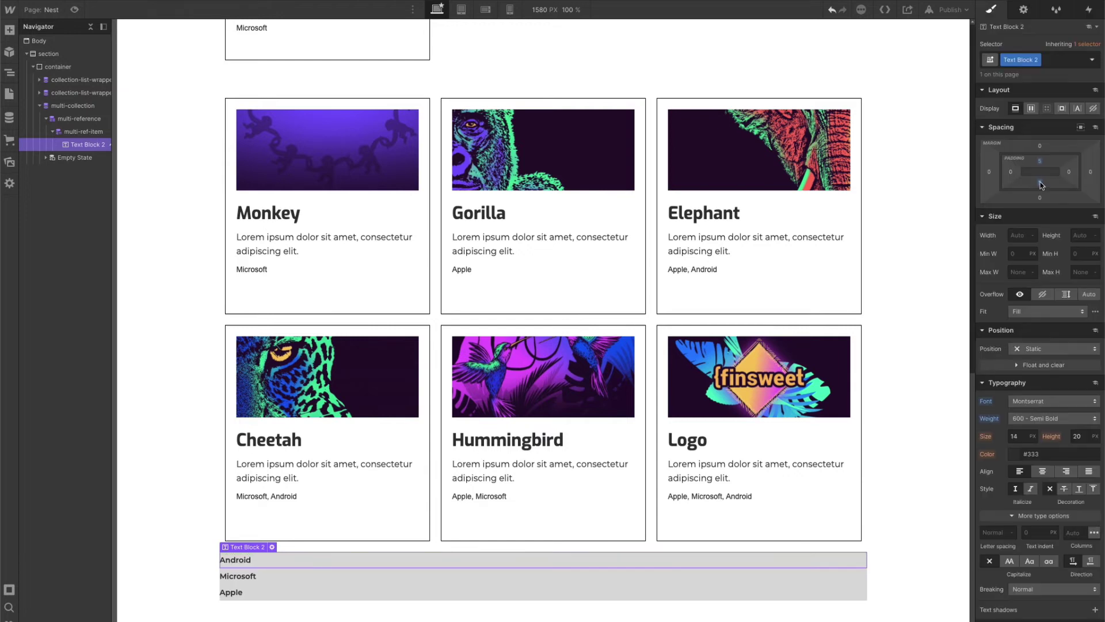
Set the category text block's left and right padding to 15 px each.
left_click(1010, 172)
type("15")
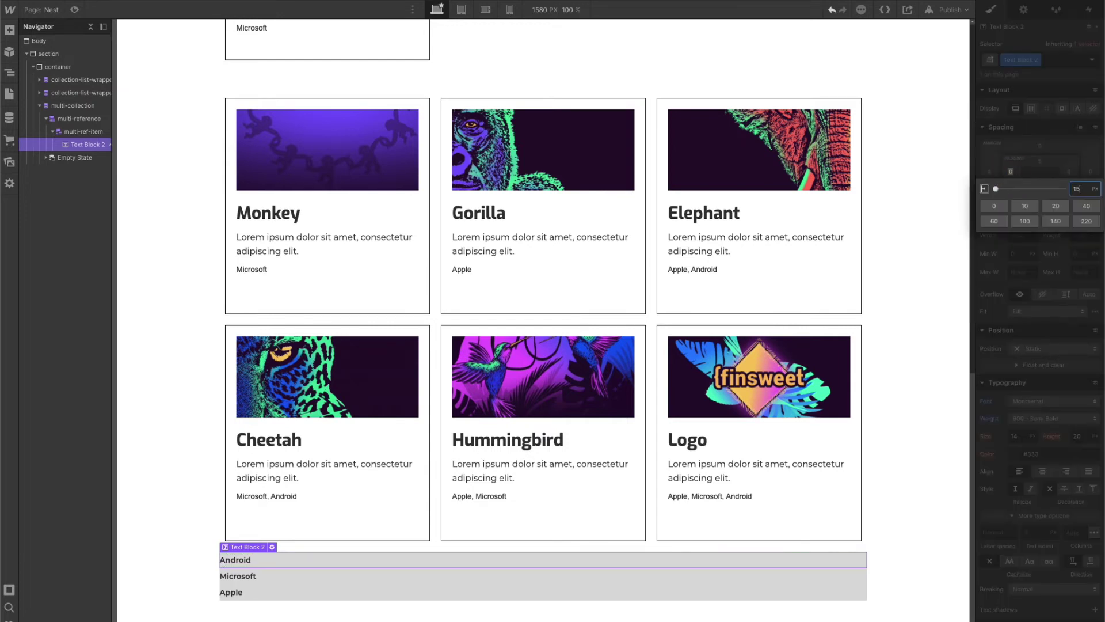
key("Return")
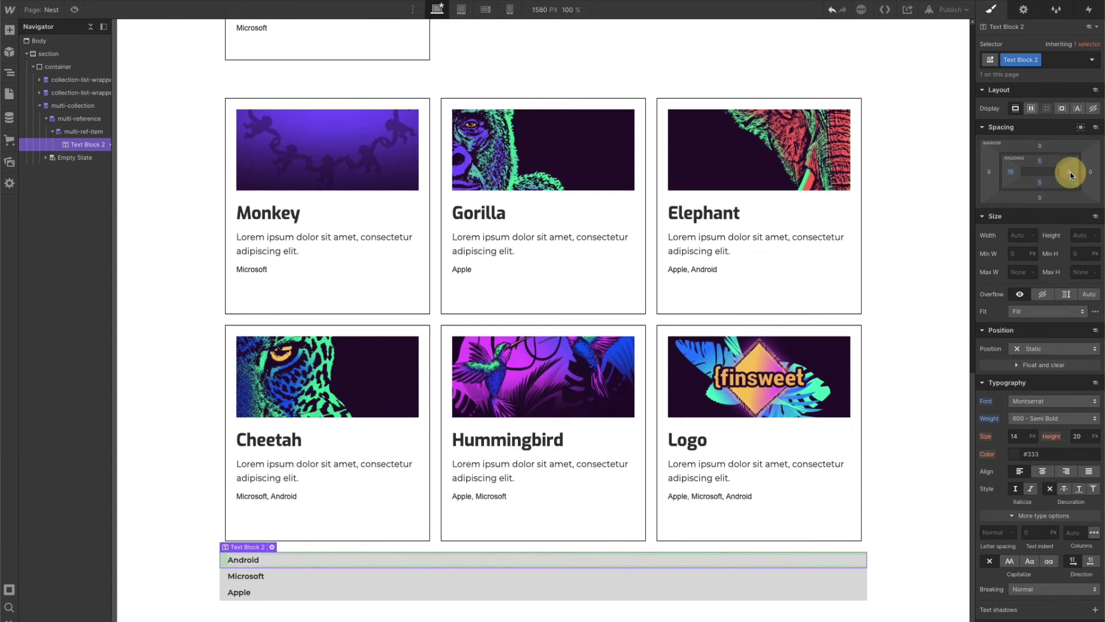
left_click(1071, 175)
type("1")
key("Return")
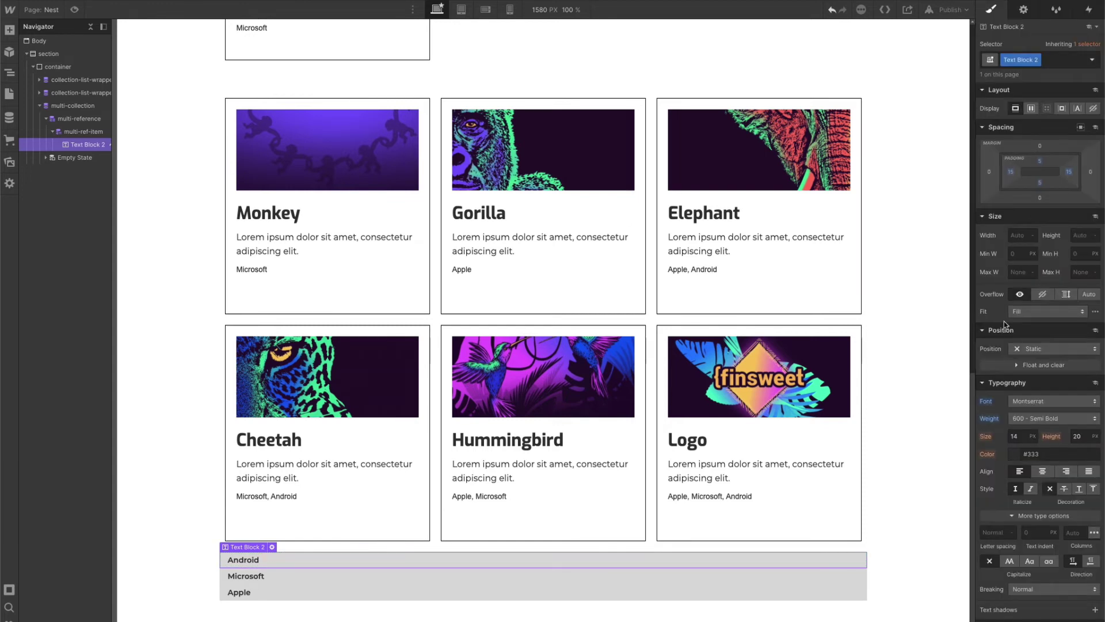
Round the category text block's corners into a pill shape and set its display to inline-block.
scroll(1004, 346, "down", 5)
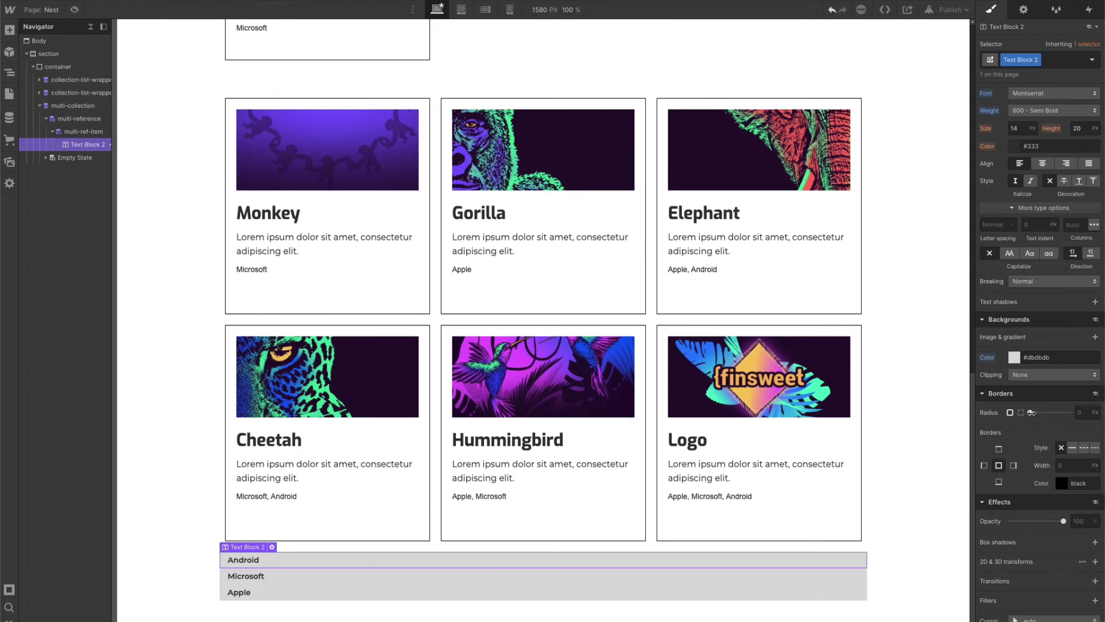
left_click_drag(1031, 412, 1086, 412)
scroll(1073, 384, "up", 5)
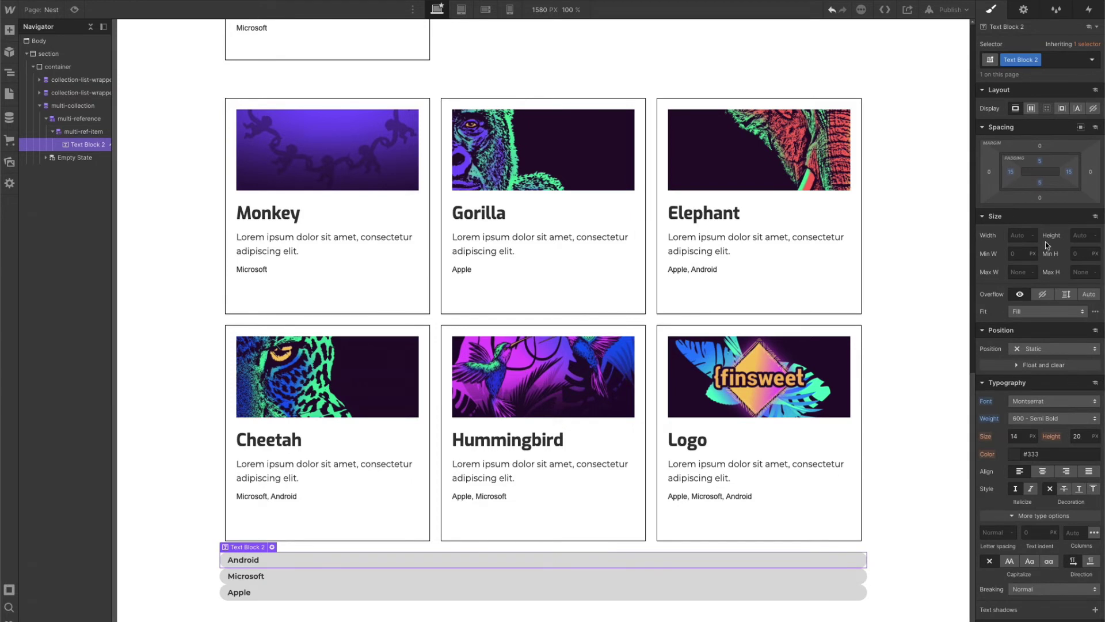
left_click(1063, 109)
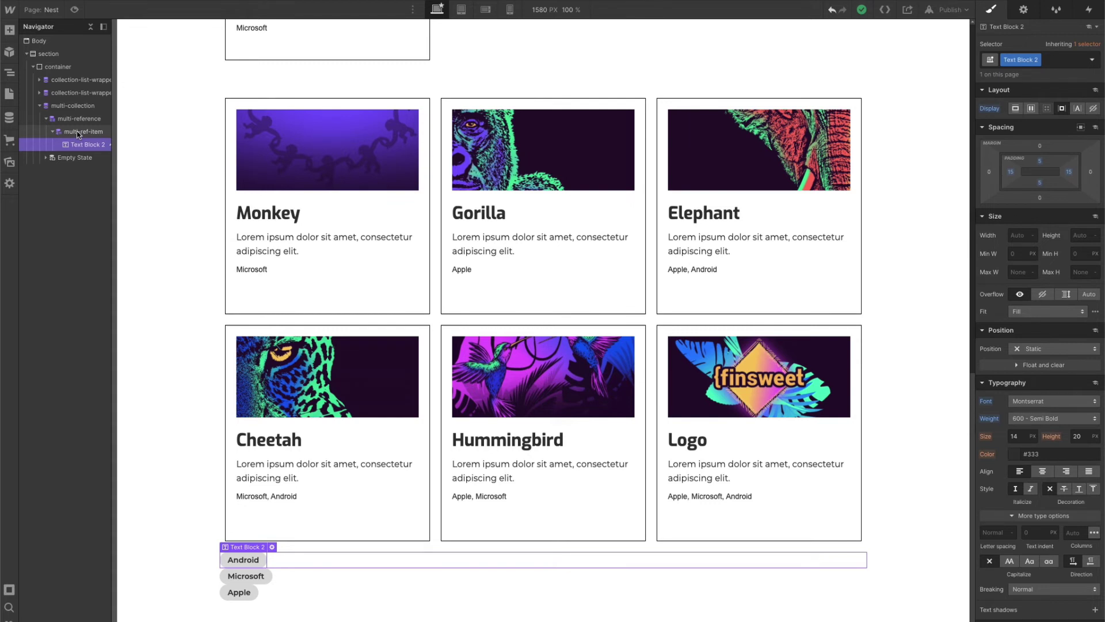
Examine the layout settings of the multi-ref-container inside the first collection list's item.
scroll(283, 227, "up", 7)
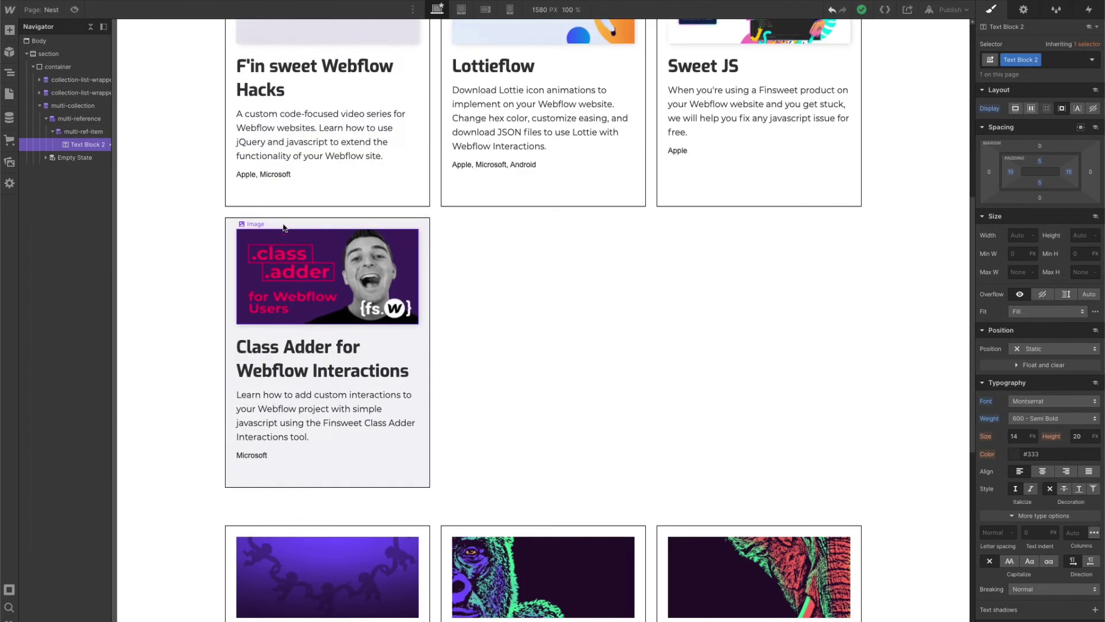
left_click(41, 80)
left_click(74, 105)
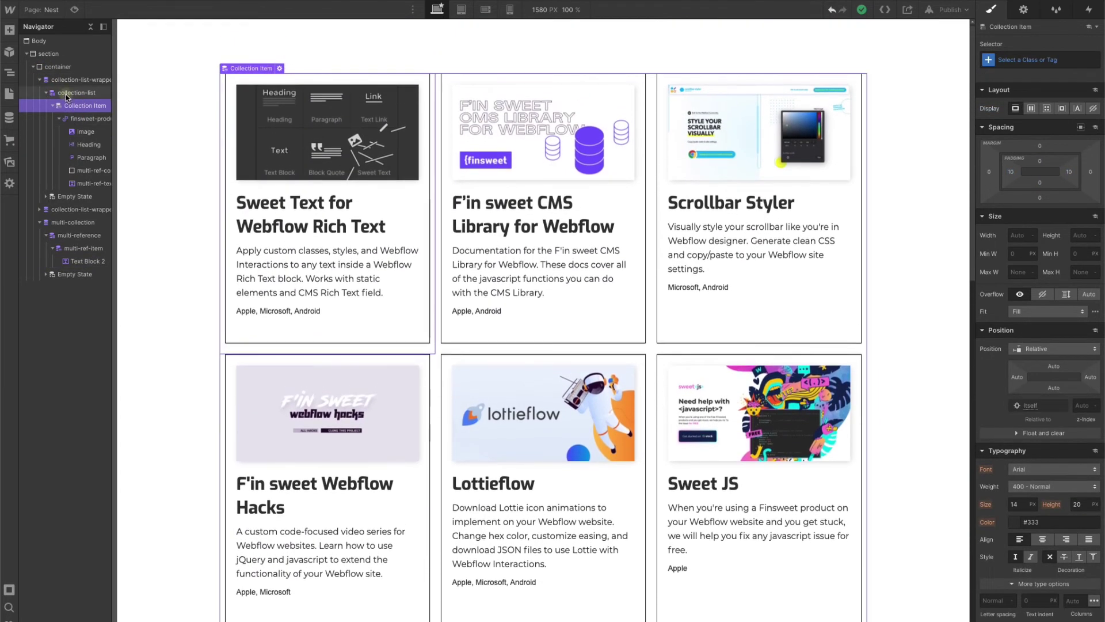
left_click(81, 171)
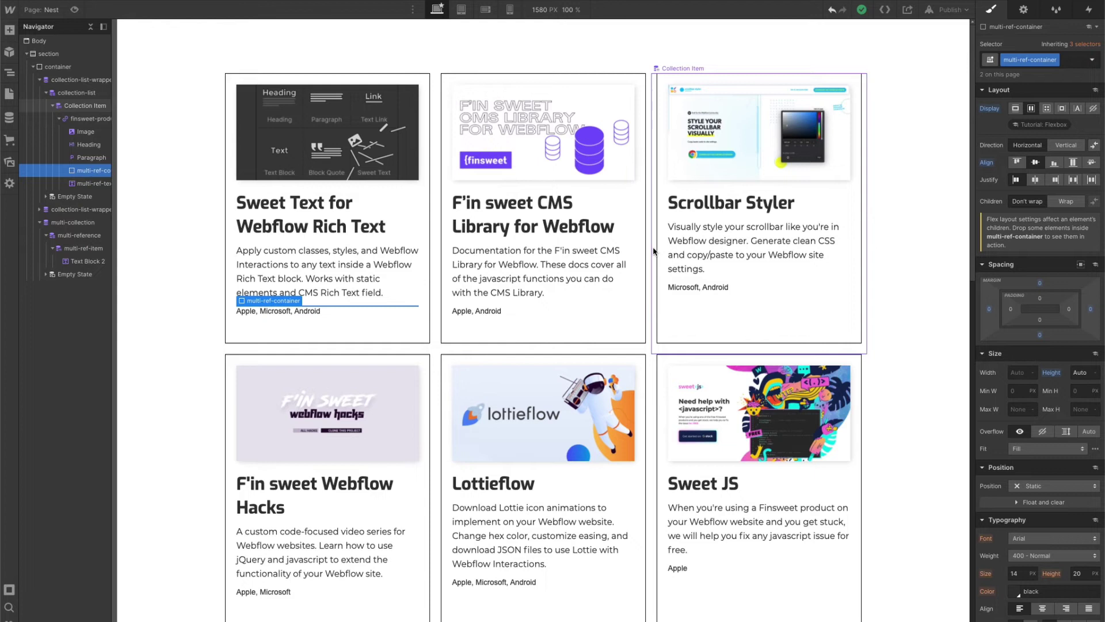
scroll(361, 453, "down", 15)
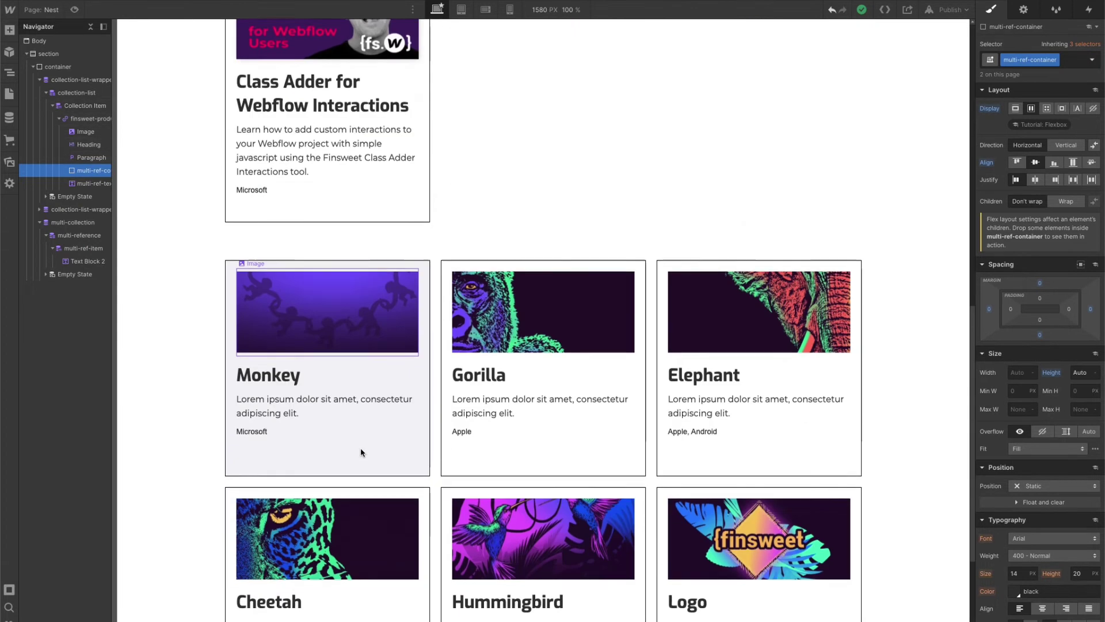
scroll(362, 453, "up", 1)
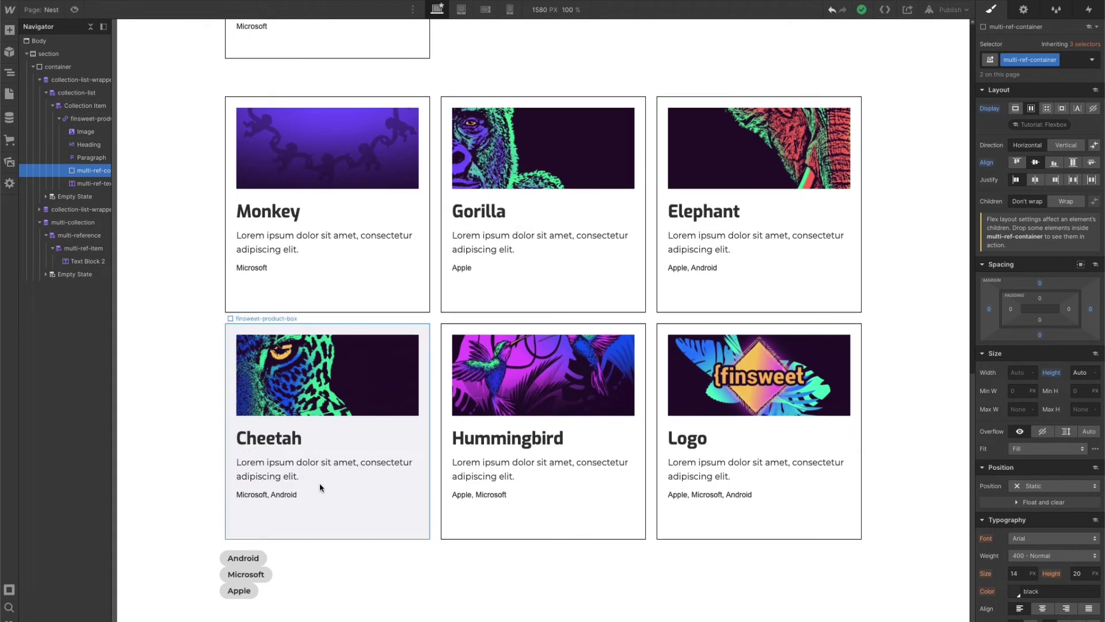
Give multi-ref-item in the categories list a right margin of 10 px.
left_click(264, 556)
left_click(69, 248)
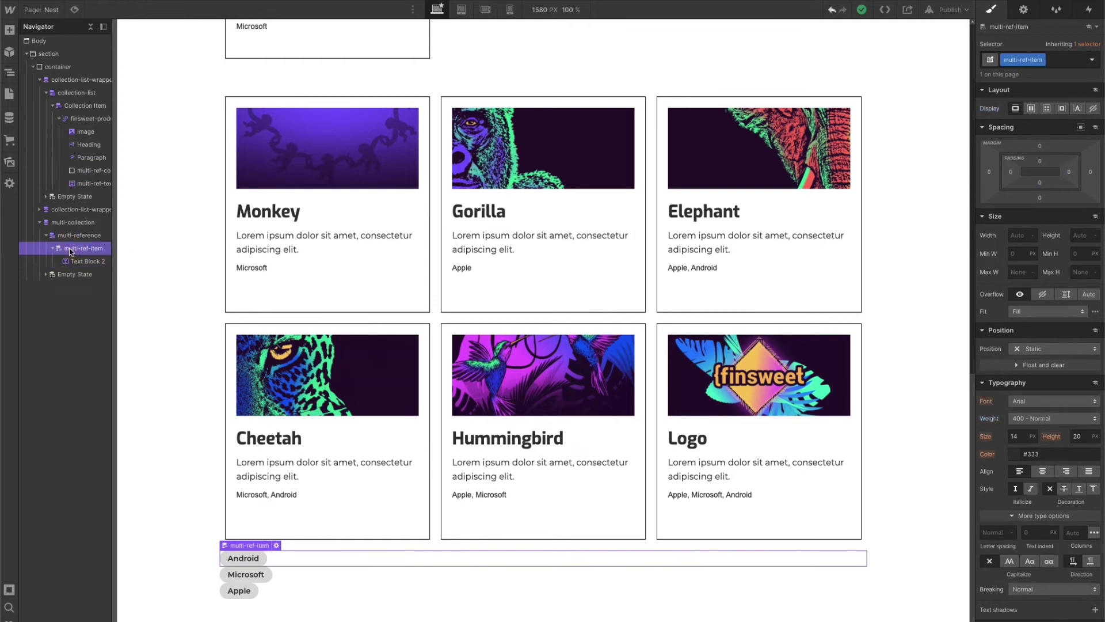
left_click(1090, 173)
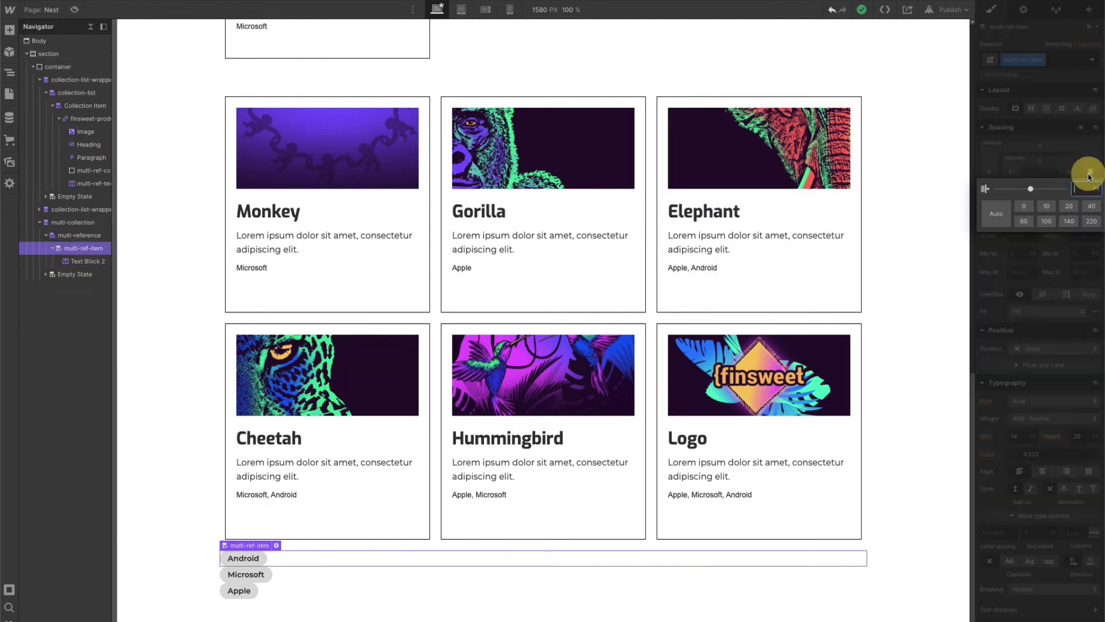
type("10")
key("Return")
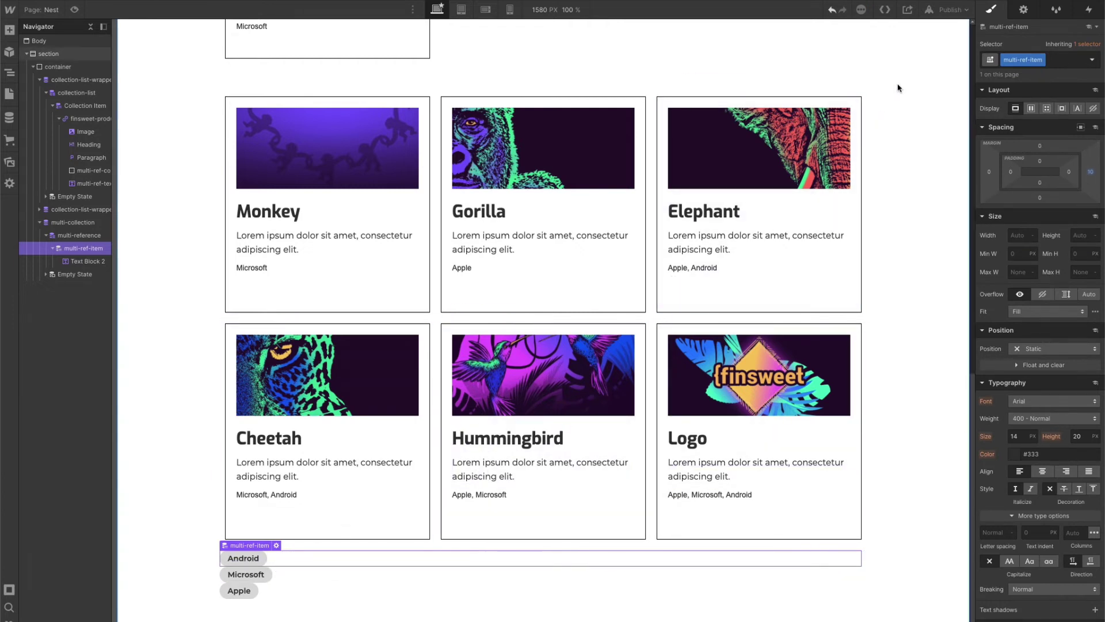
Publish the site to its webflow.io domain and close the publishing options.
left_click(950, 10)
left_click(912, 143)
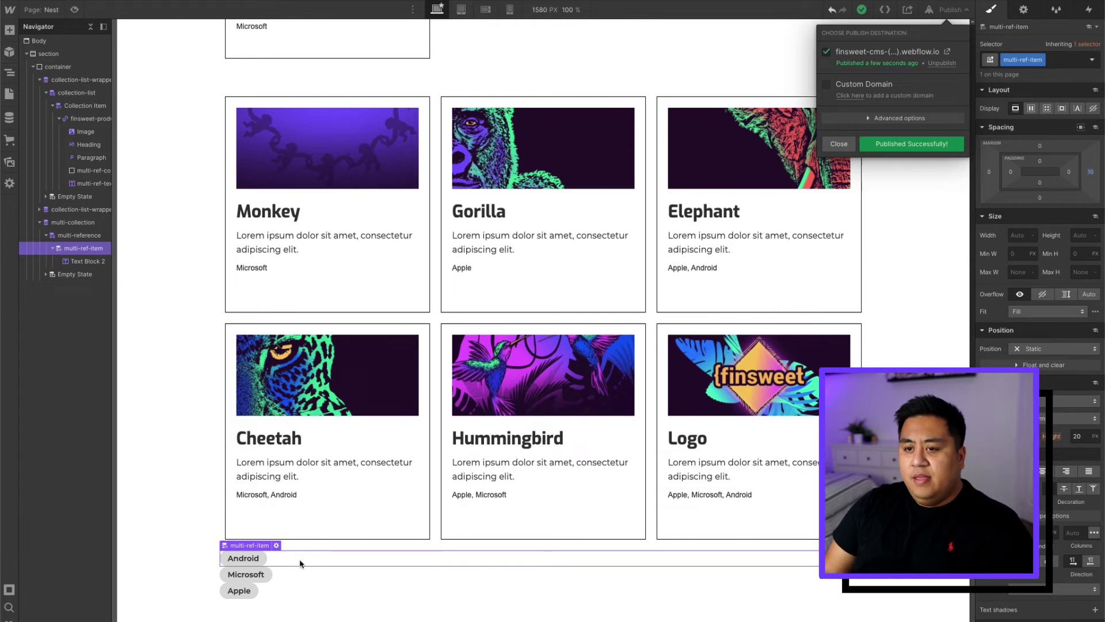
left_click(950, 9)
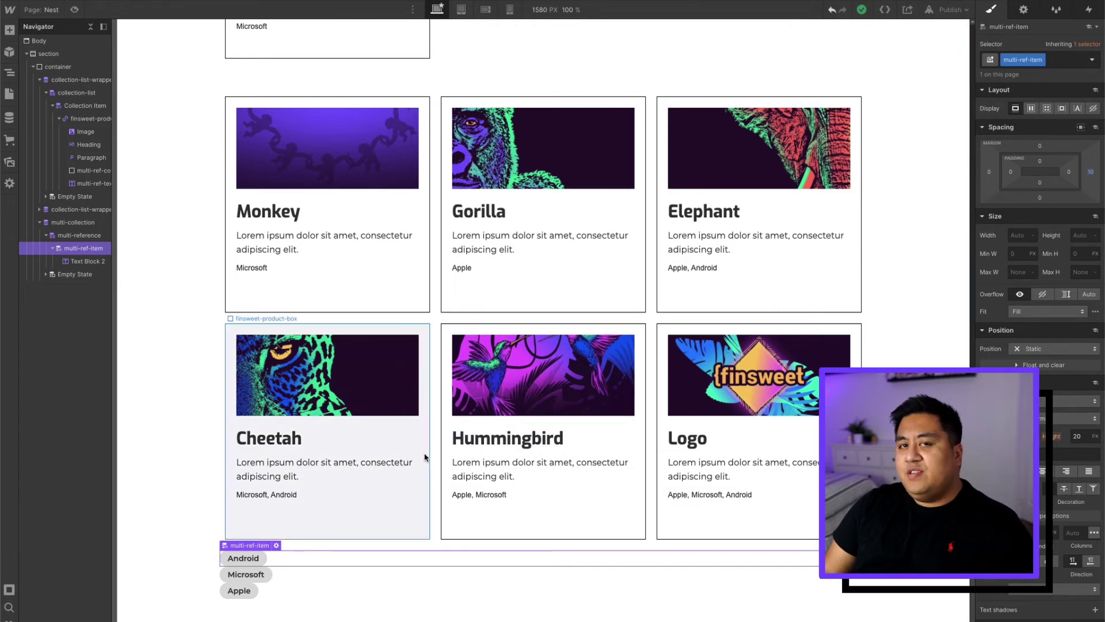
Switch to the F'in sweet CMS Library Visual Script Writer and set the CMS List Class to collection-list.
scroll(331, 525, "up", 15)
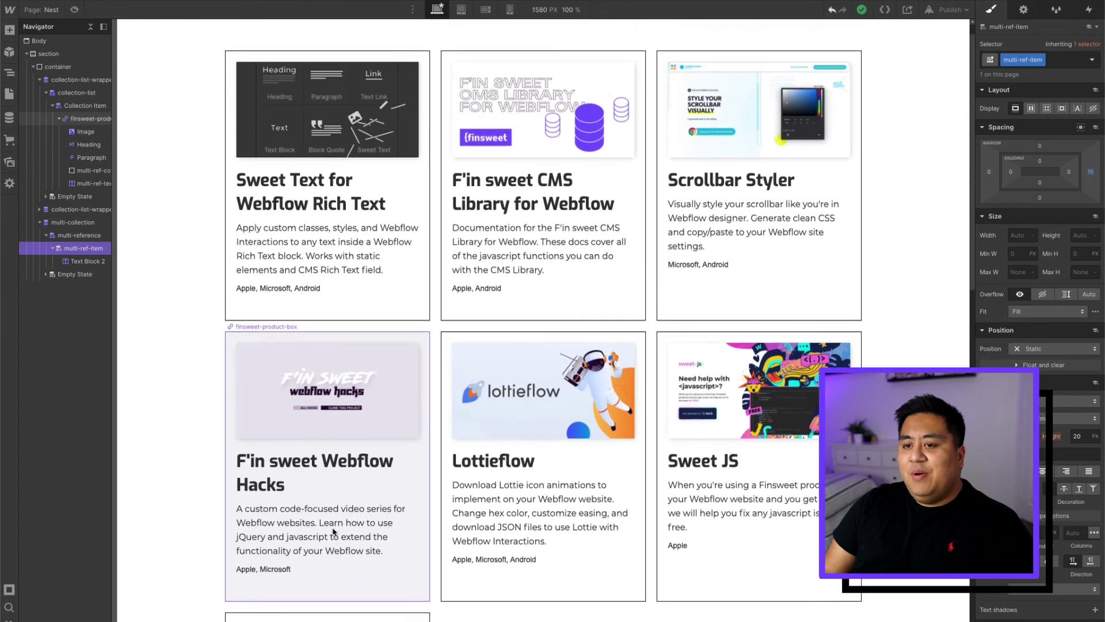
scroll(259, 340, "down", 15)
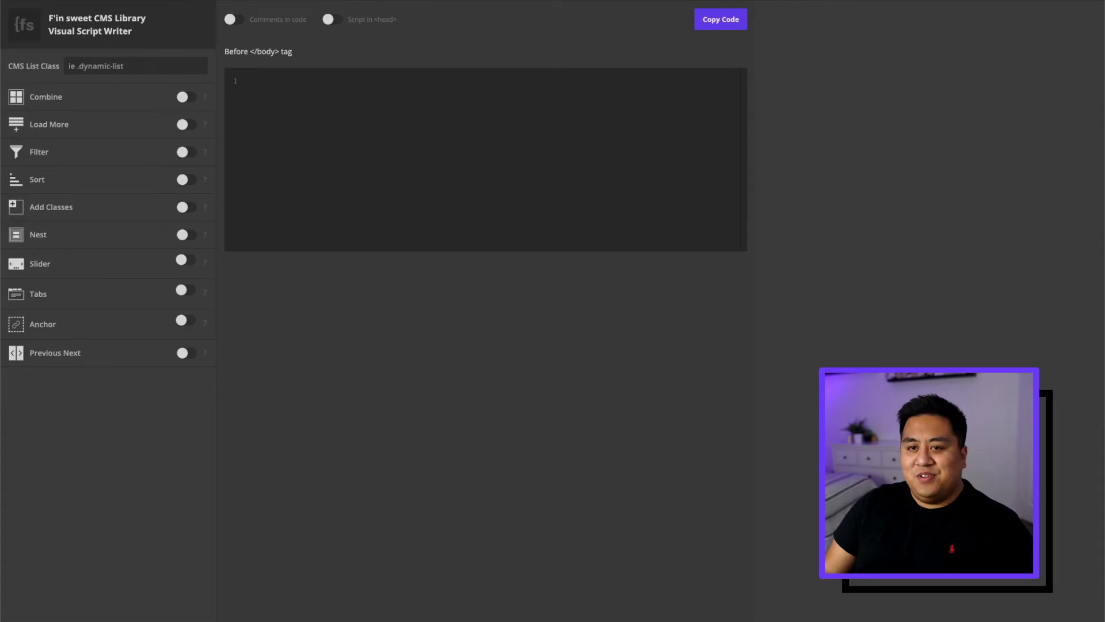
left_click(178, 68)
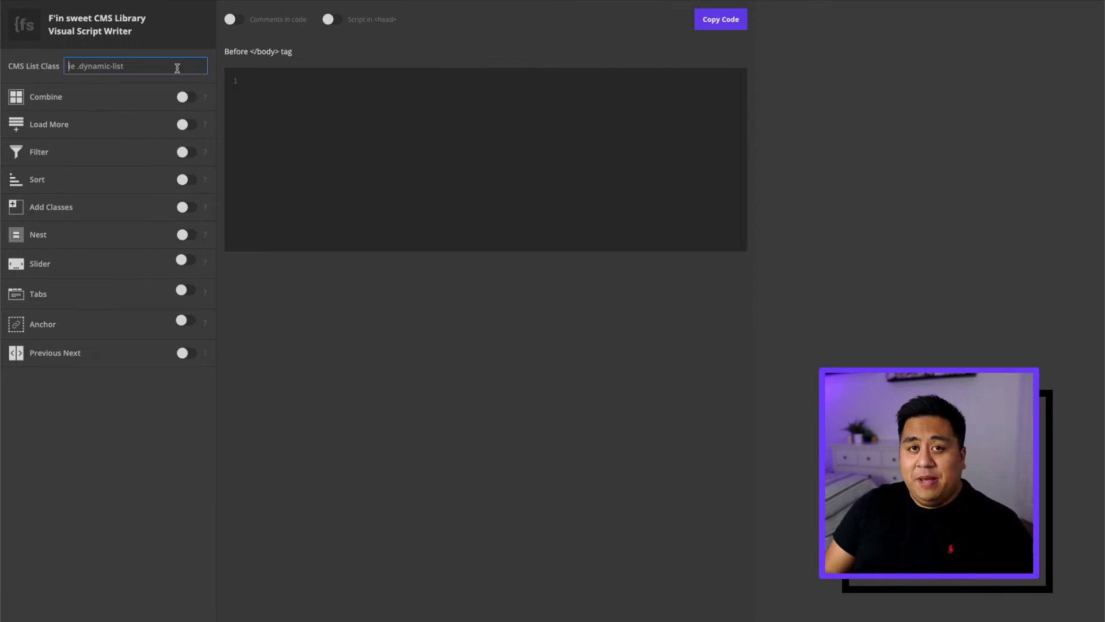
type("collection-list")
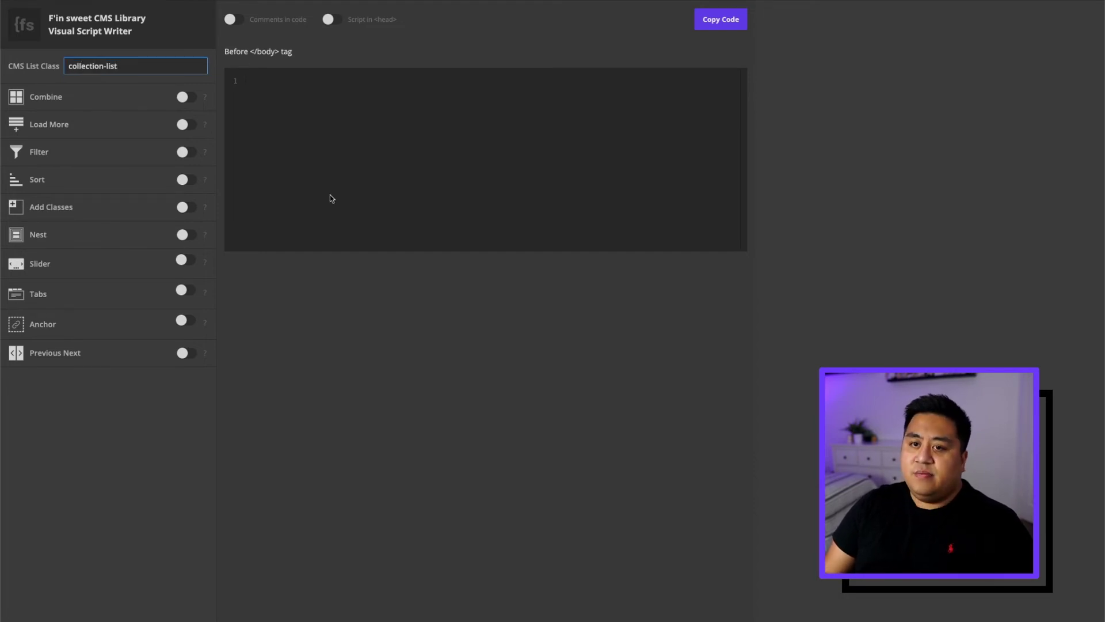
left_click(341, 324)
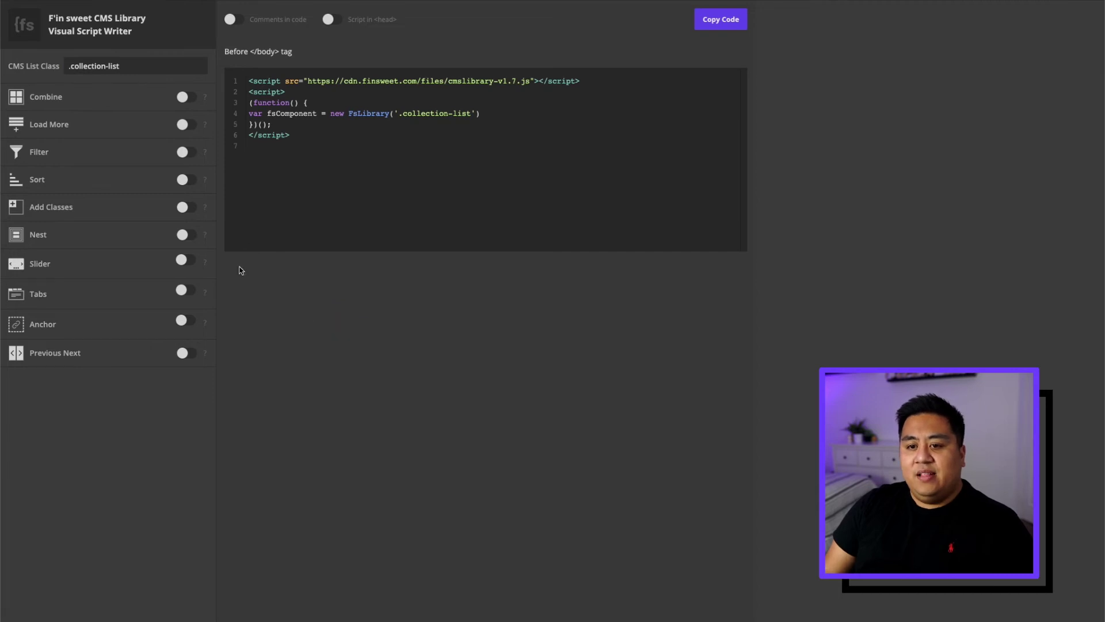
Enable the Nest component and set its Text List to multi-ref-text, checking that class in Webflow.
left_click(188, 240)
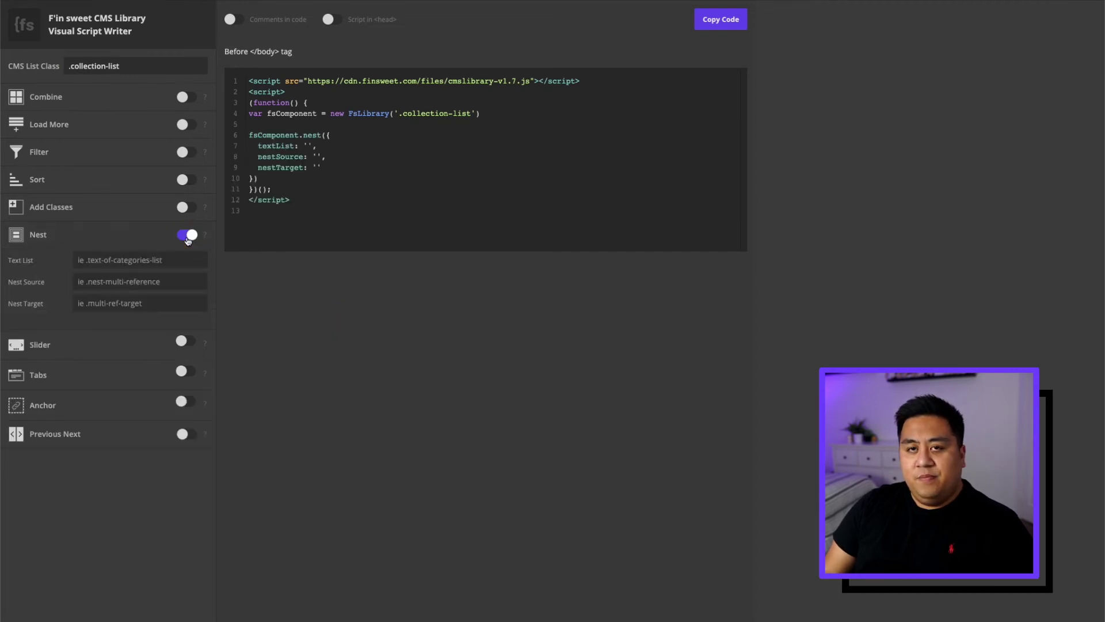
left_click(131, 258)
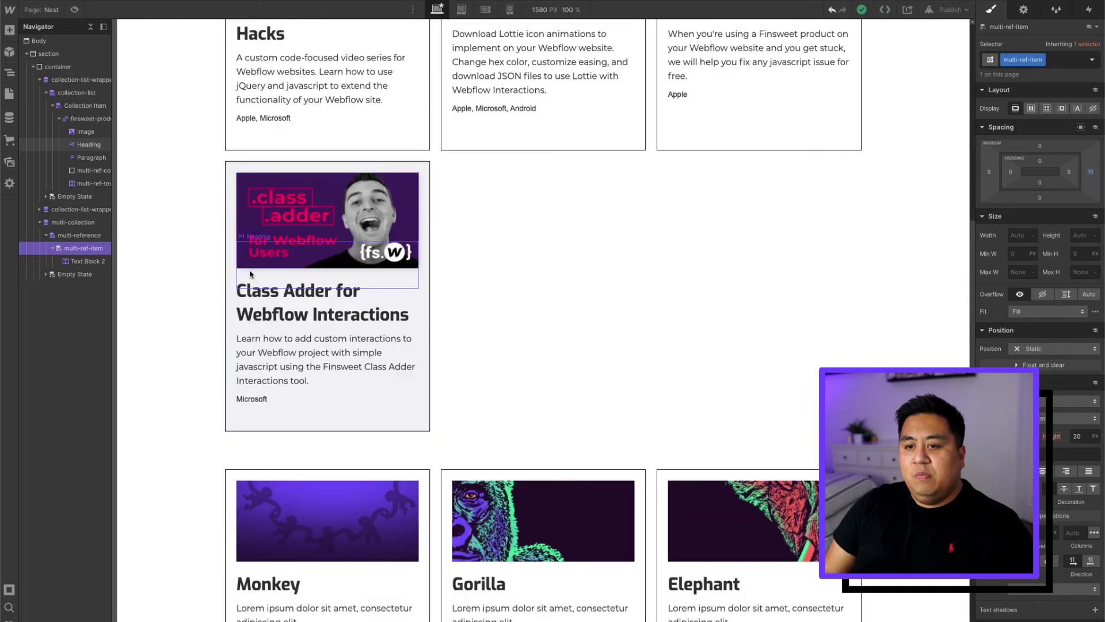
left_click(282, 388)
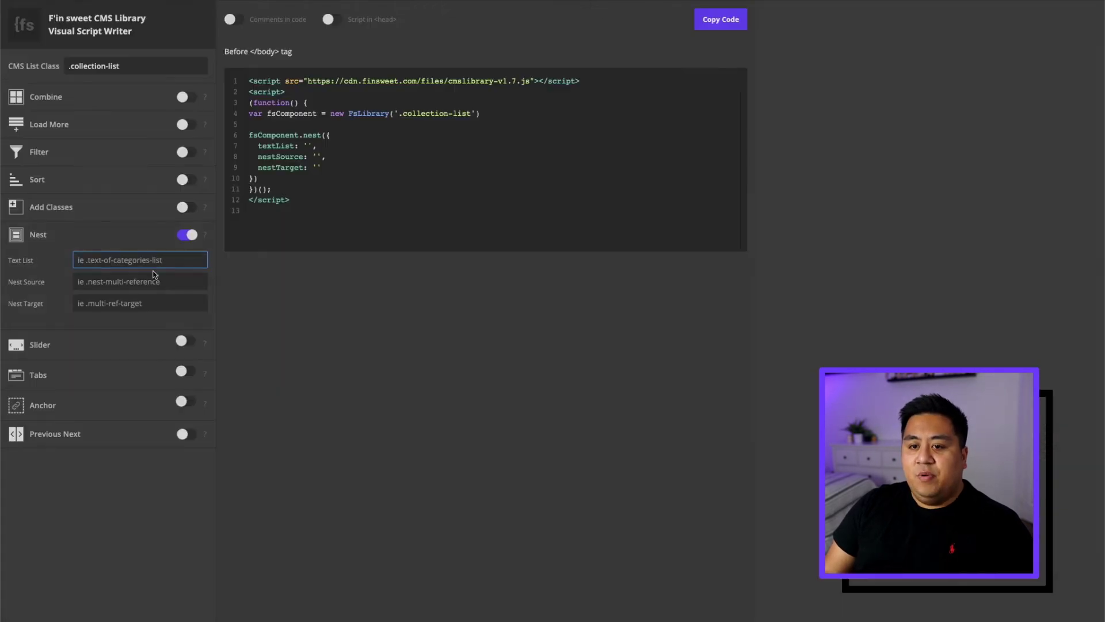
type("multi-ref-text")
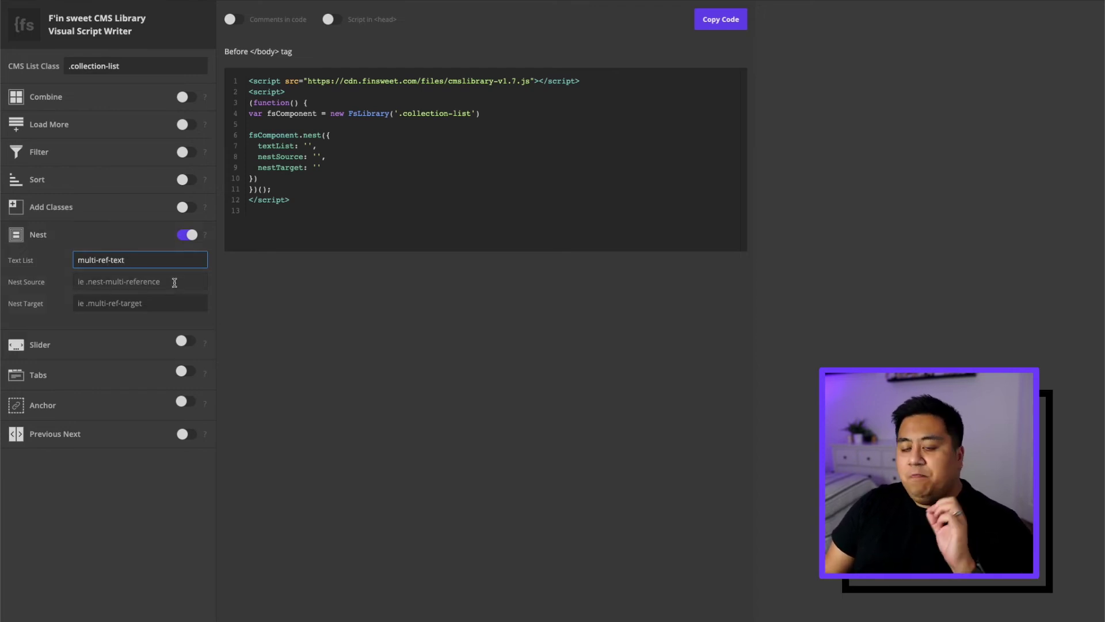
Look up the categories list's class in Webflow and set the script writer's Nest Source to multi-reference.
left_click(174, 283)
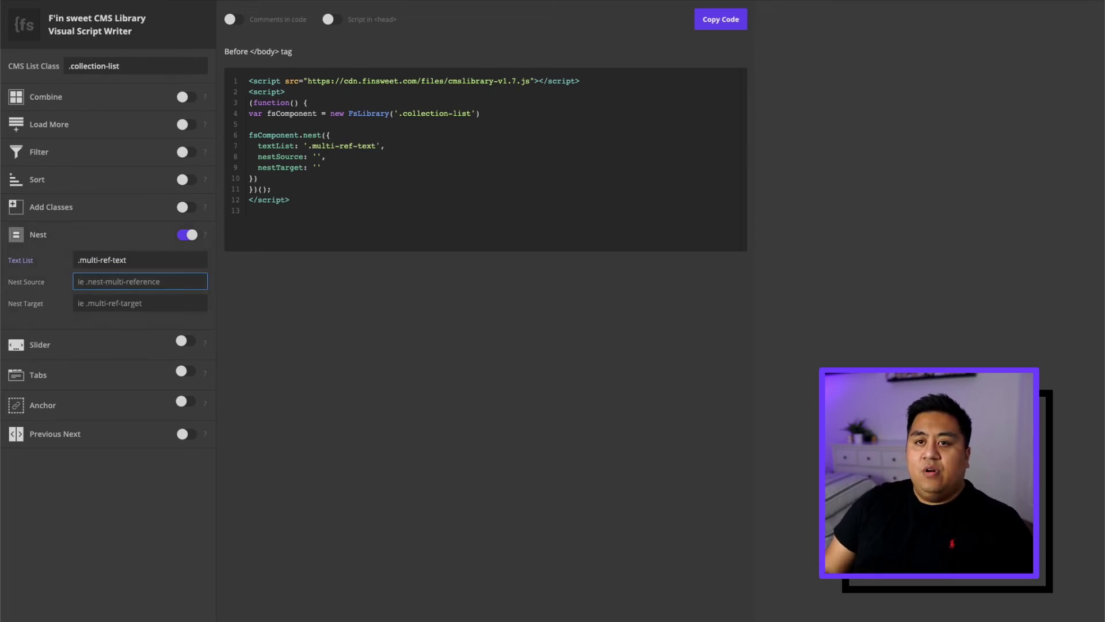
key("alt+Tab")
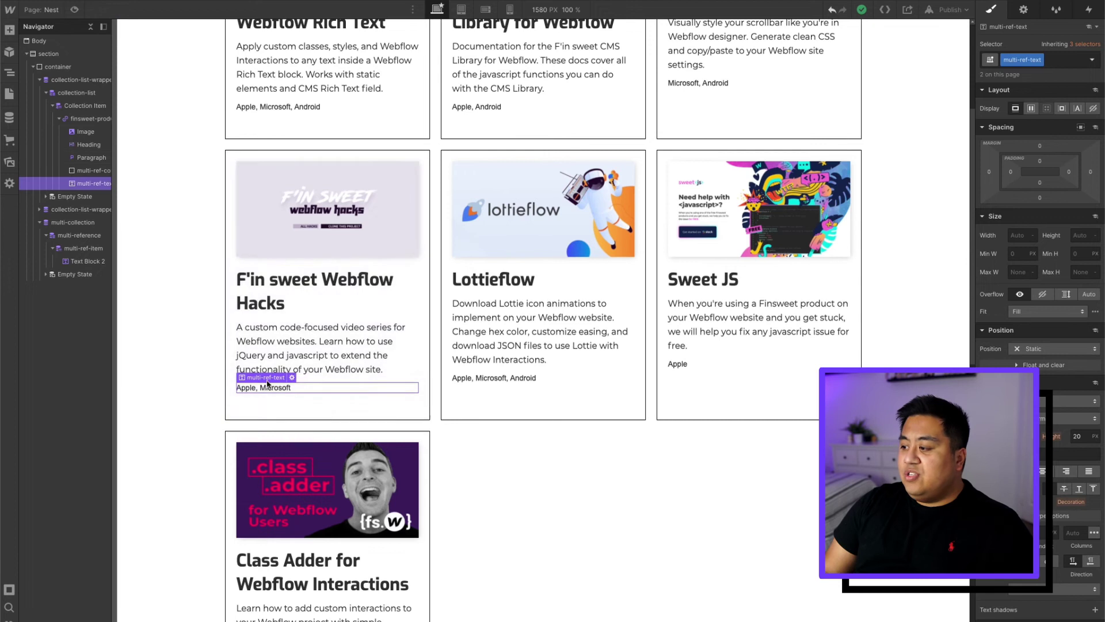
scroll(310, 464, "down", 1)
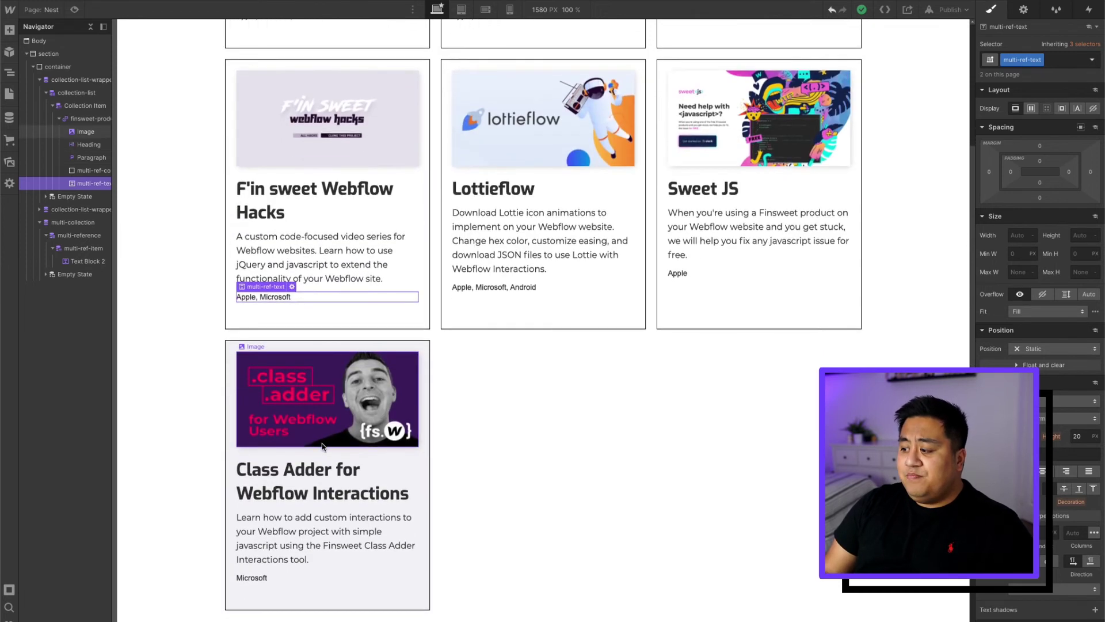
scroll(317, 470, "down", 4)
scroll(323, 481, "down", 6)
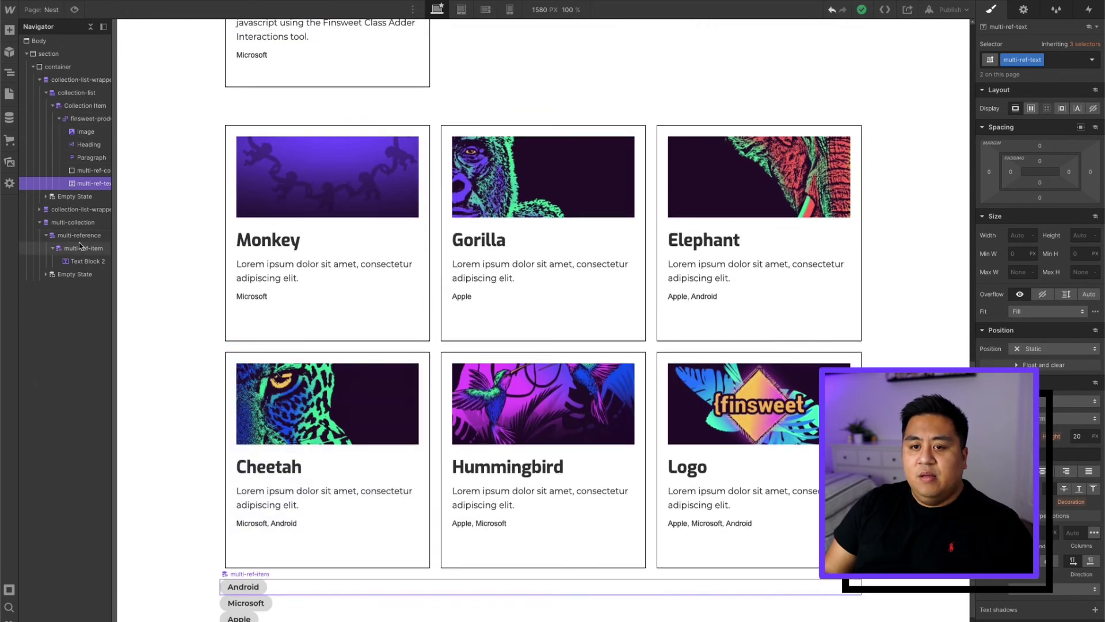
left_click(79, 235)
scroll(209, 477, "down", 1)
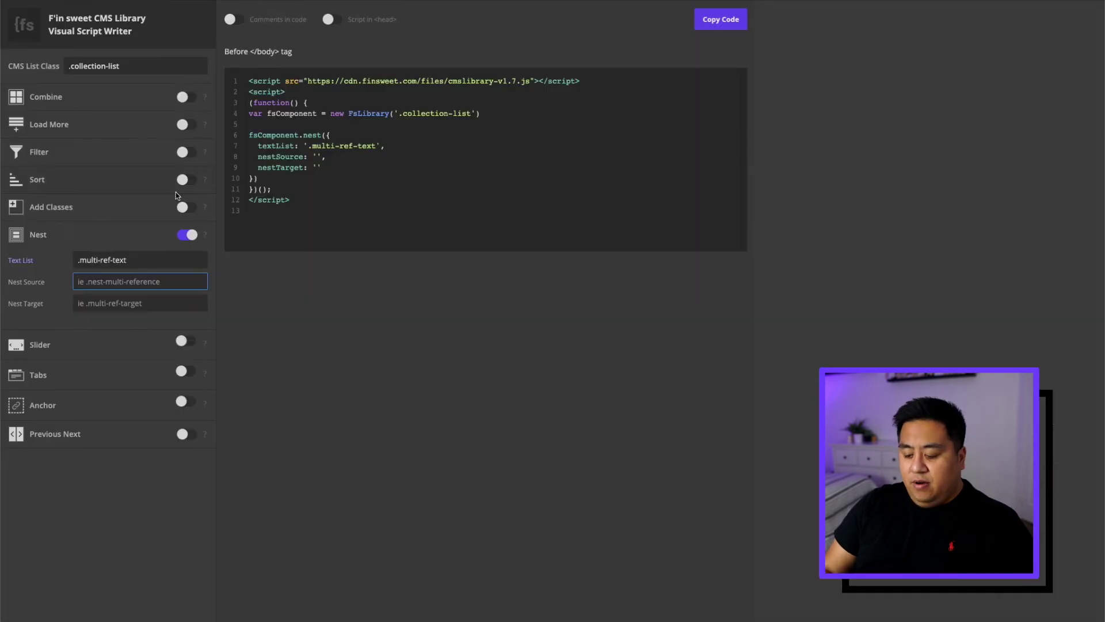
type("m")
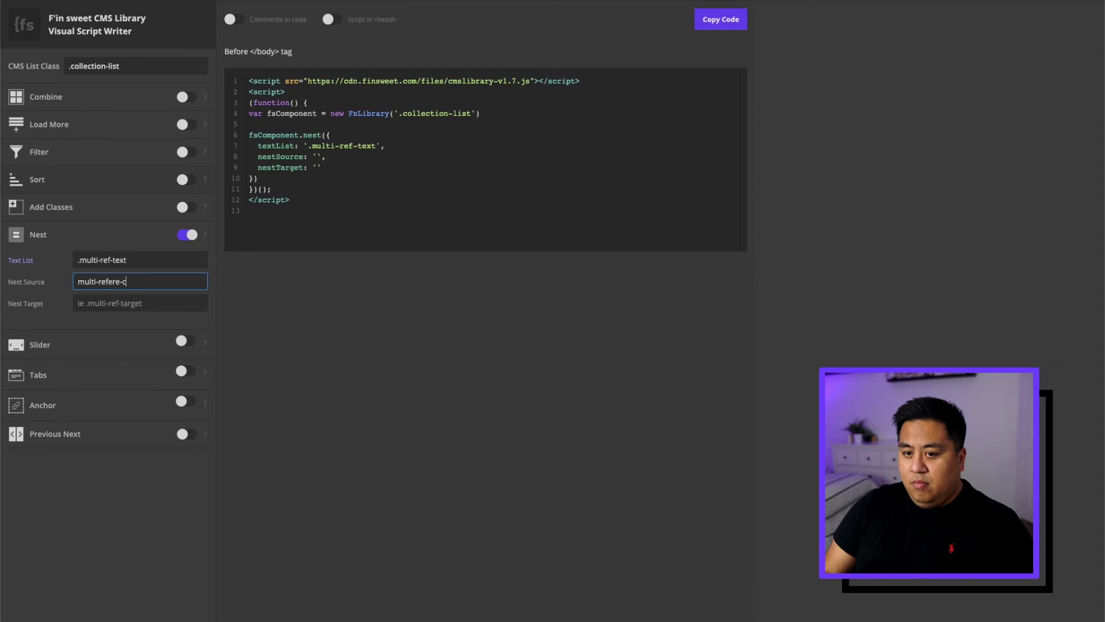
type("ulti-reference")
left_click(148, 258)
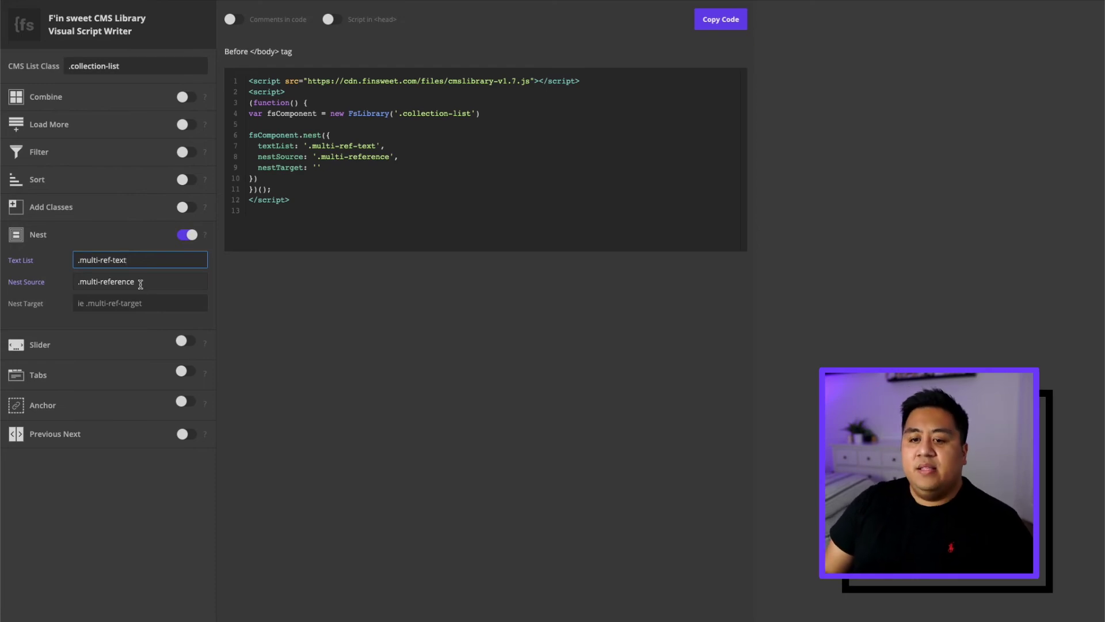
Look up the container's class in Webflow and set the script writer's Nest Target to multi-ref-container.
left_click(140, 304)
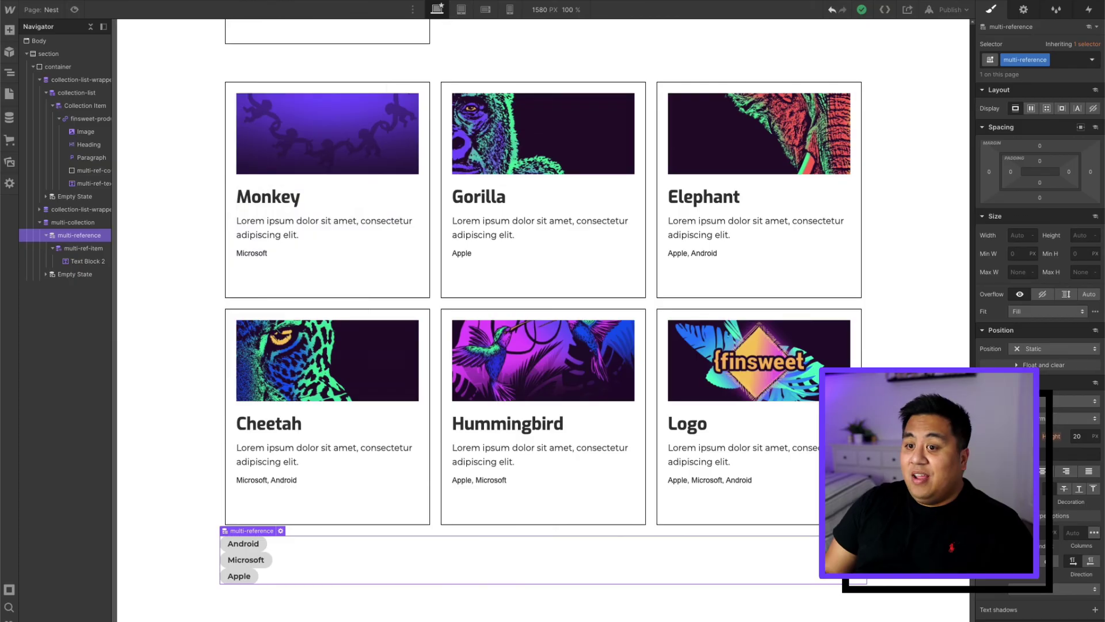
scroll(263, 422, "up", 10)
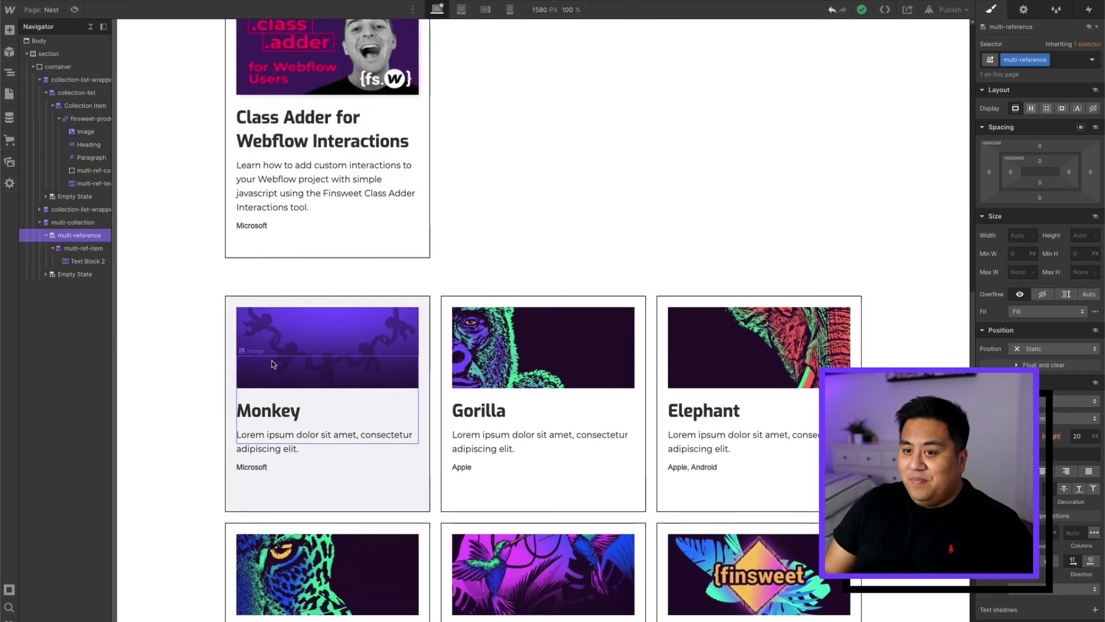
scroll(263, 422, "up", 3)
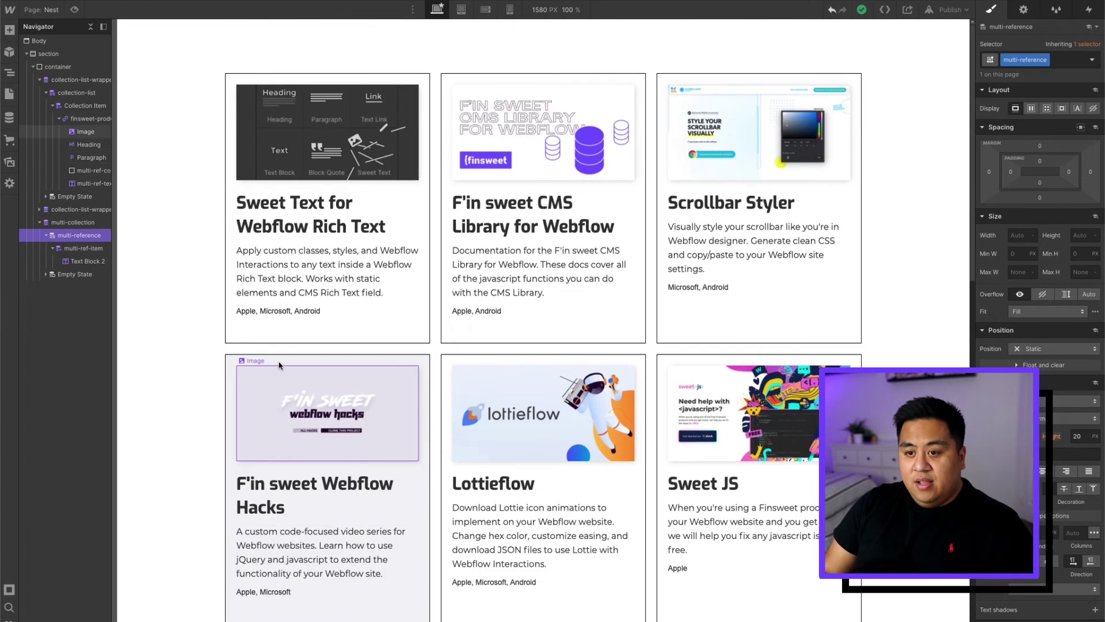
left_click(82, 170)
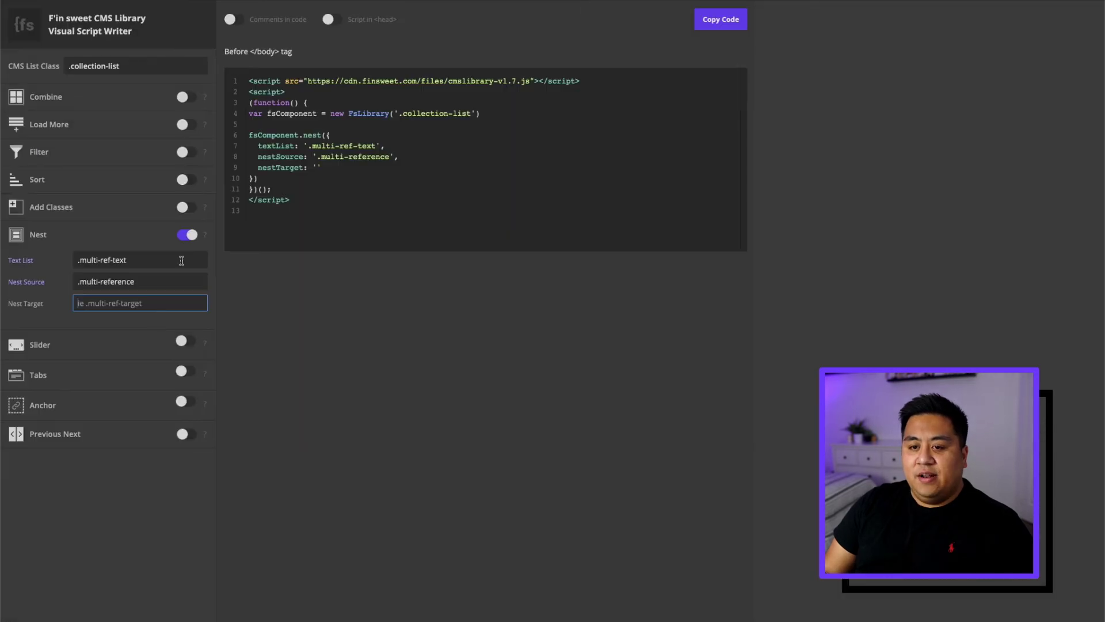
type("mu")
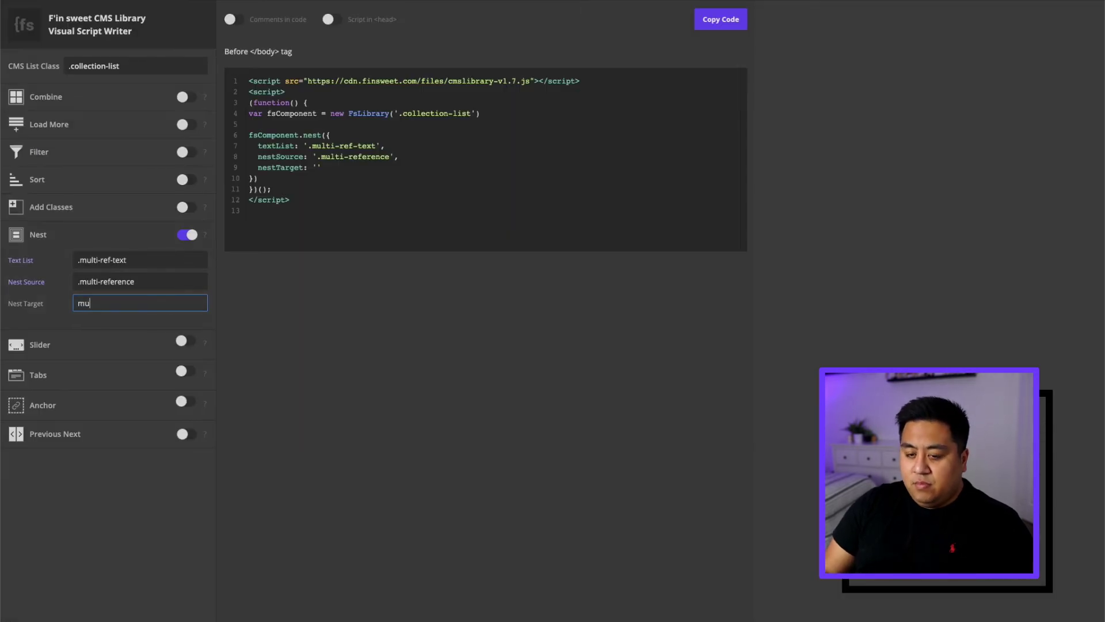
type("lti-ref-container")
left_click(275, 344)
Copy the complete generated Nest script from the script writer.
left_click_drag(297, 199, 234, 73)
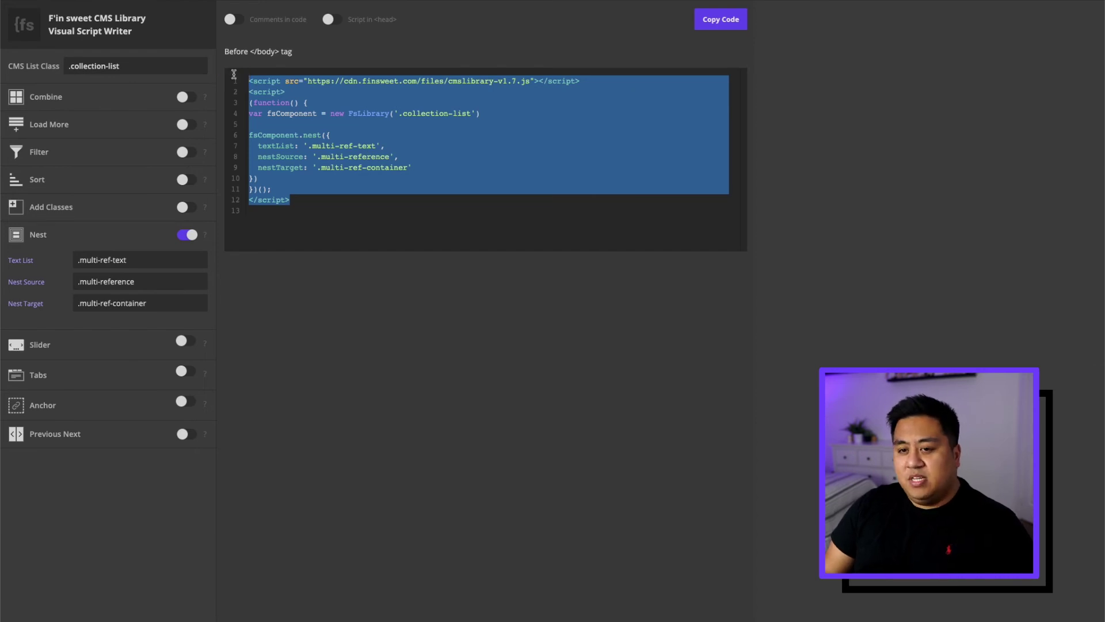
left_click(296, 202)
left_click_drag(306, 202, 250, 76)
left_click(252, 75)
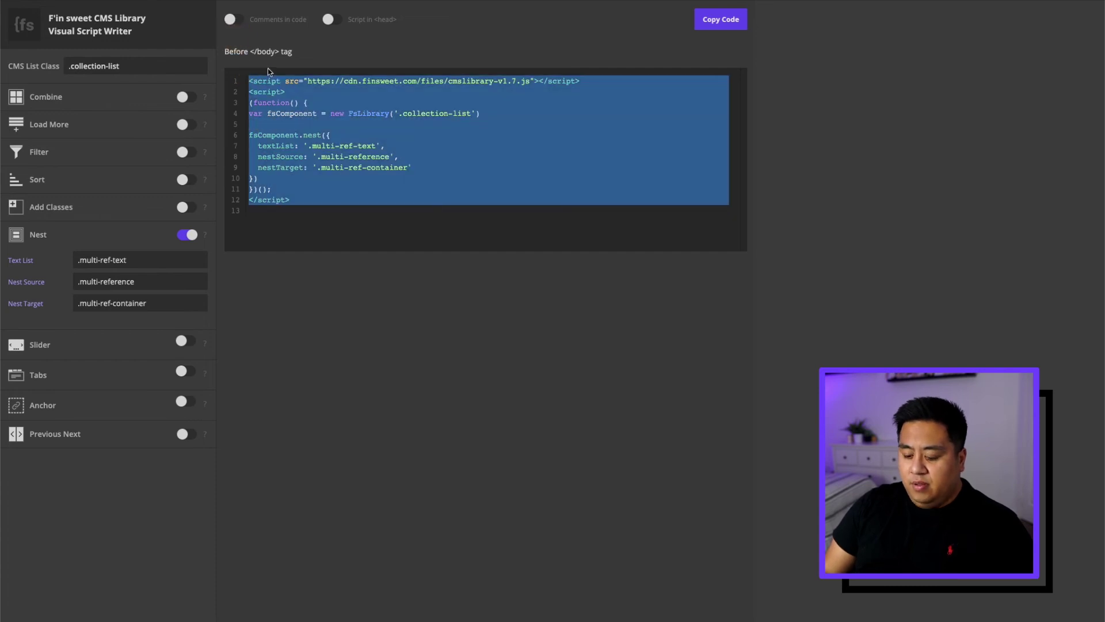
left_click(726, 18)
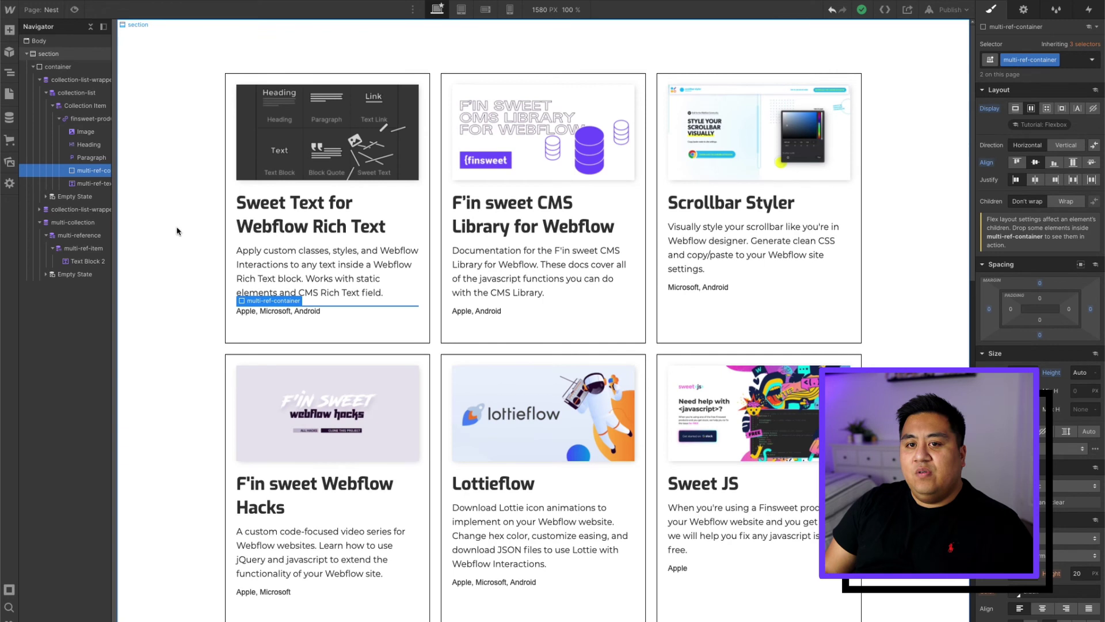
In Webflow, paste the script into the Nest page's custom code before the </body> tag and save the page settings.
left_click(9, 94)
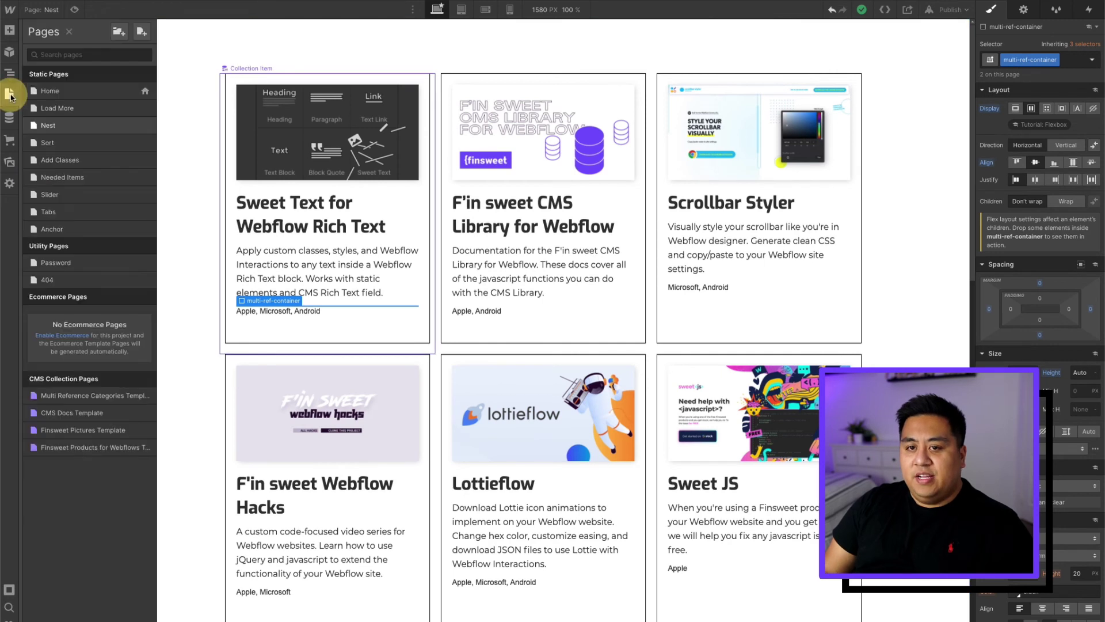
left_click(145, 126)
scroll(243, 360, "down", 15)
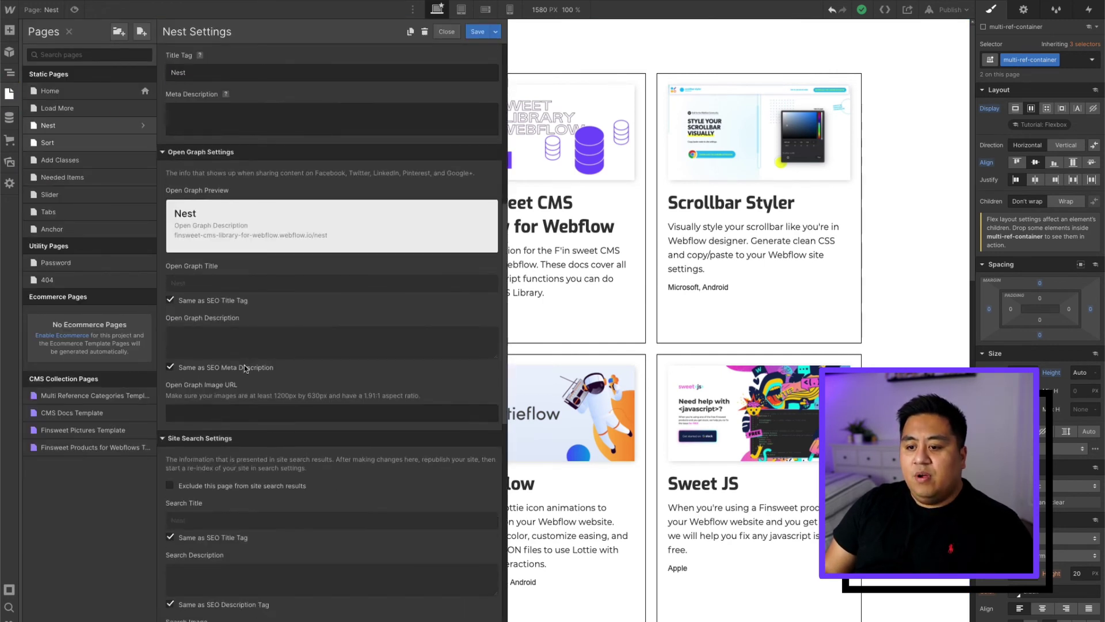
left_click(209, 392)
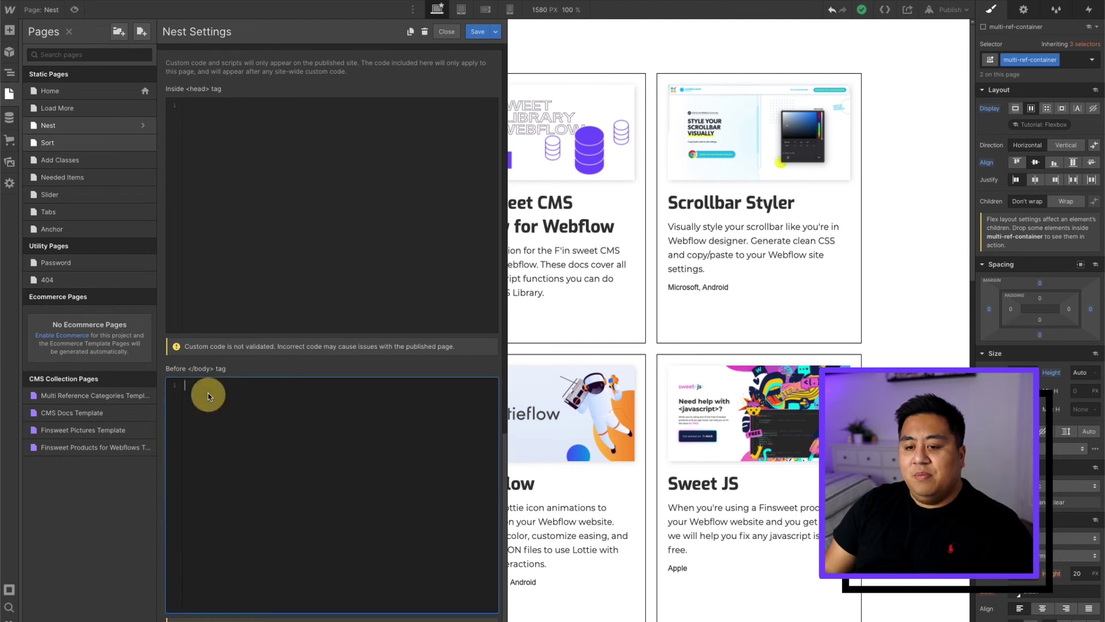
key("ctrl+v")
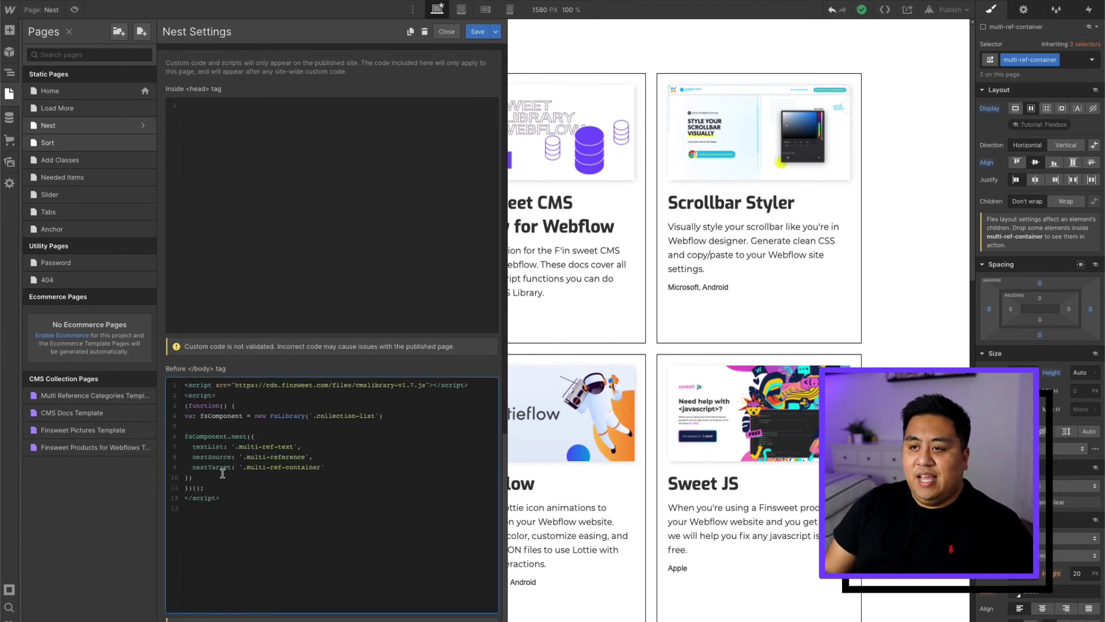
left_click(474, 33)
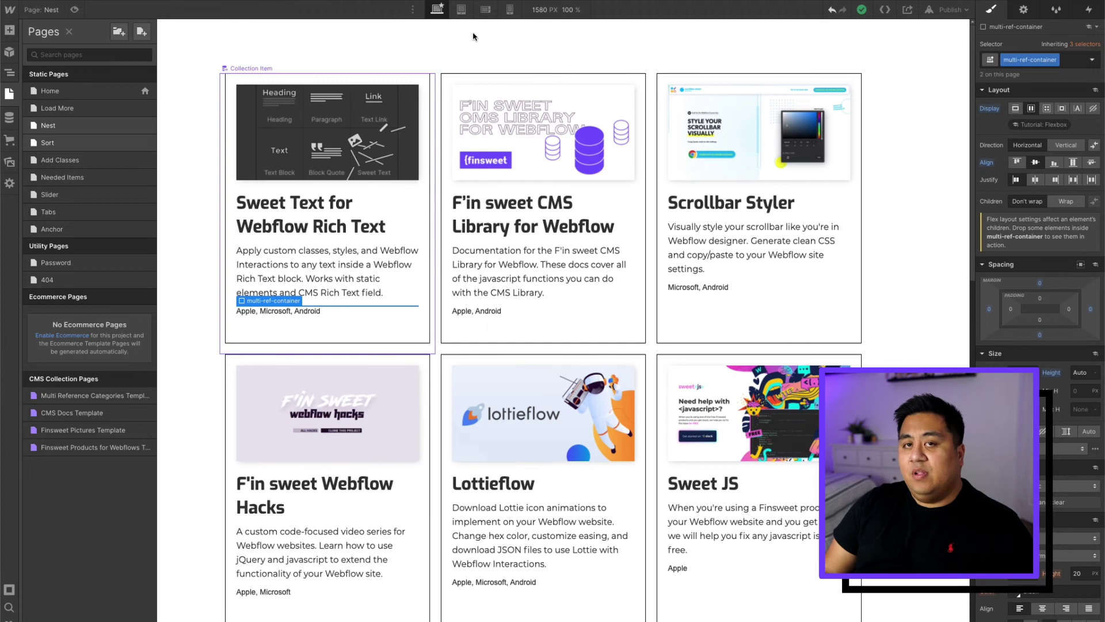
Publish the site to its webflow.io domain and check the category tags in both lists on the live Nest page.
left_click(950, 10)
left_click(921, 145)
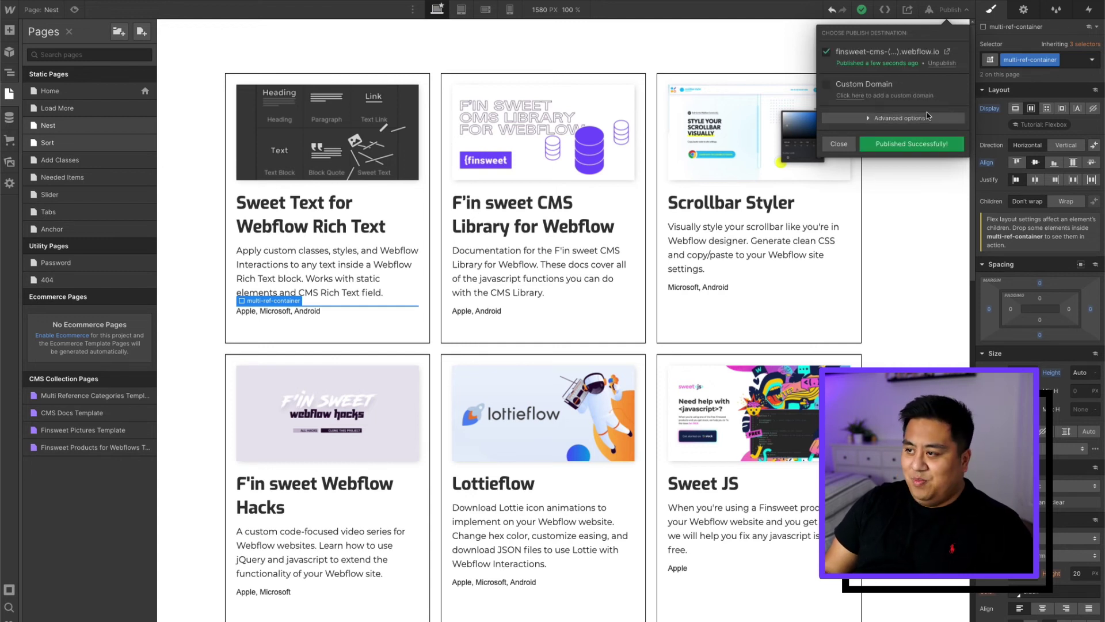
left_click(948, 53)
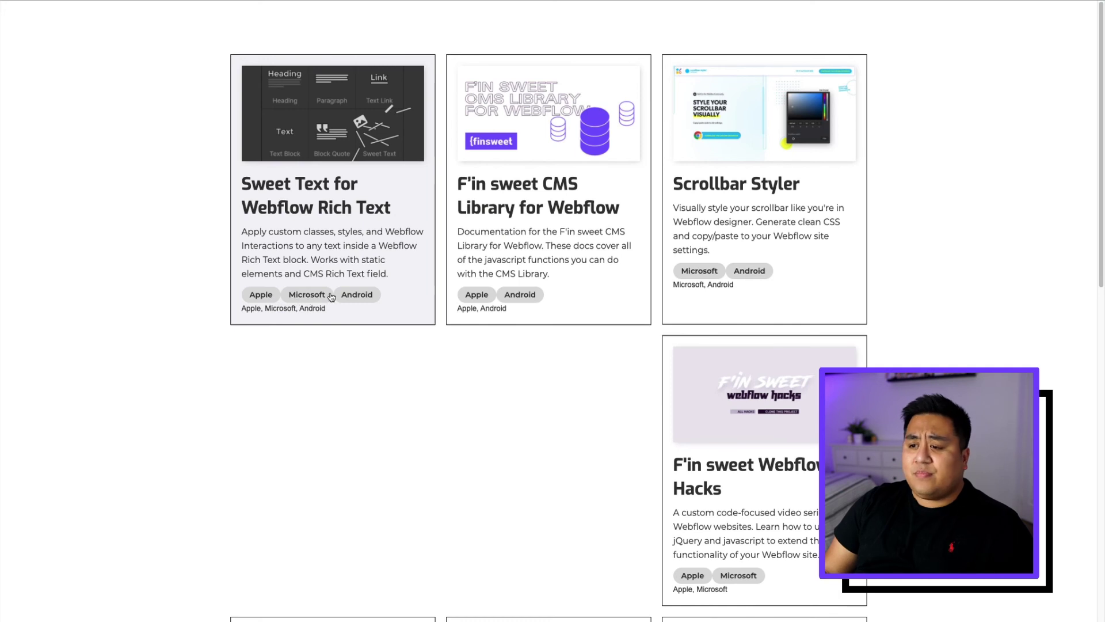
scroll(259, 297, "down", 3)
scroll(271, 242, "up", 2)
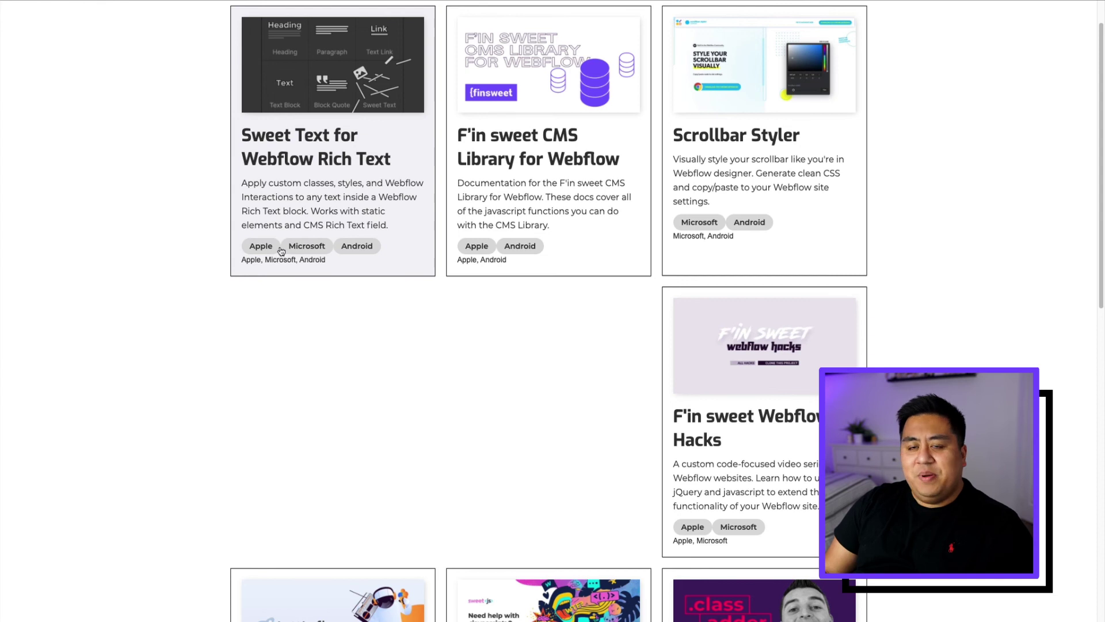
scroll(280, 251, "down", 10)
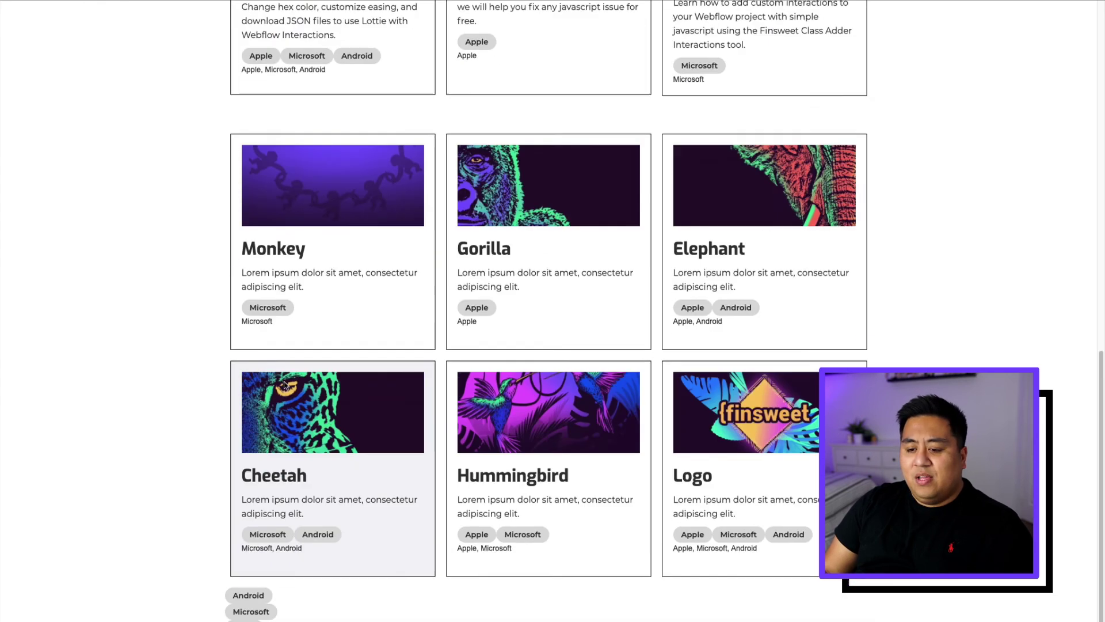
key("super+r")
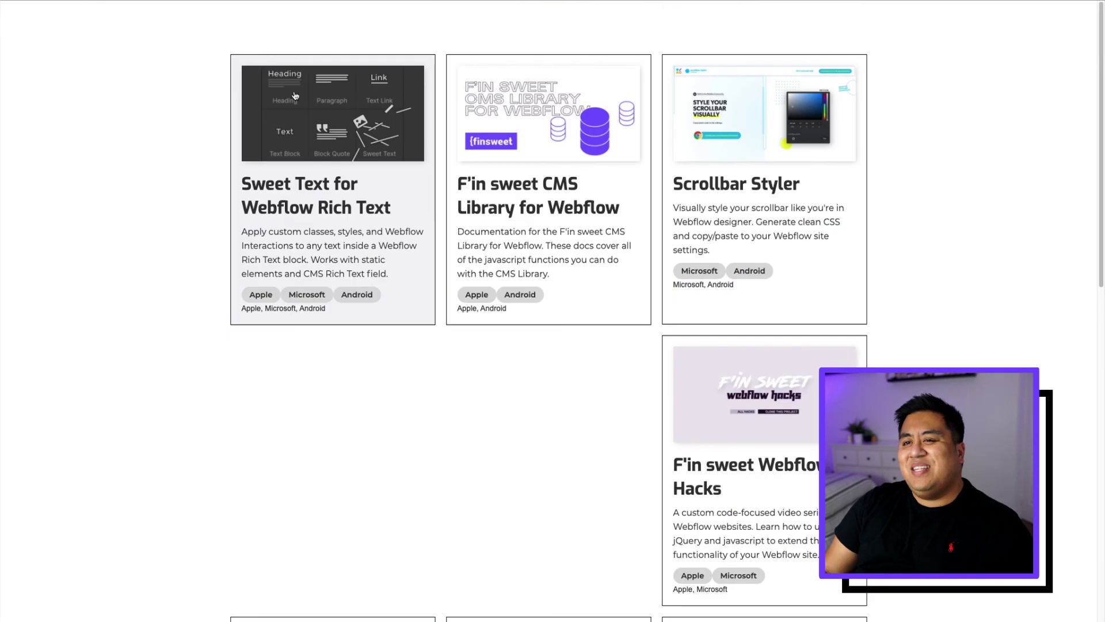
Return to the Webflow Designer and set the display of the multi-ref-text block in the product cards to none.
key("super+Tab")
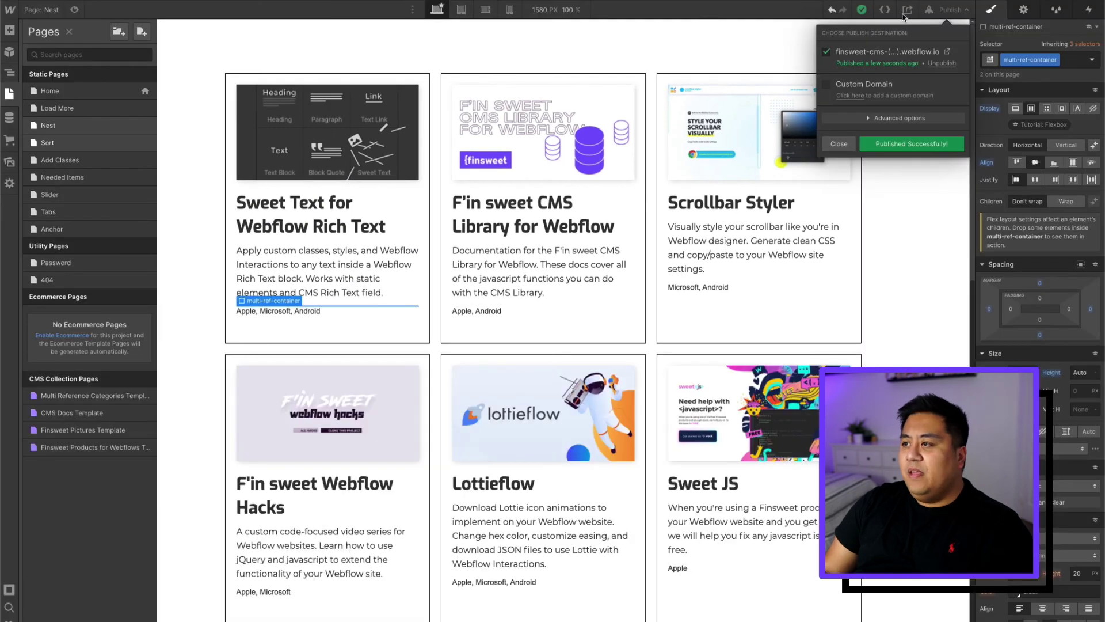
left_click(949, 10)
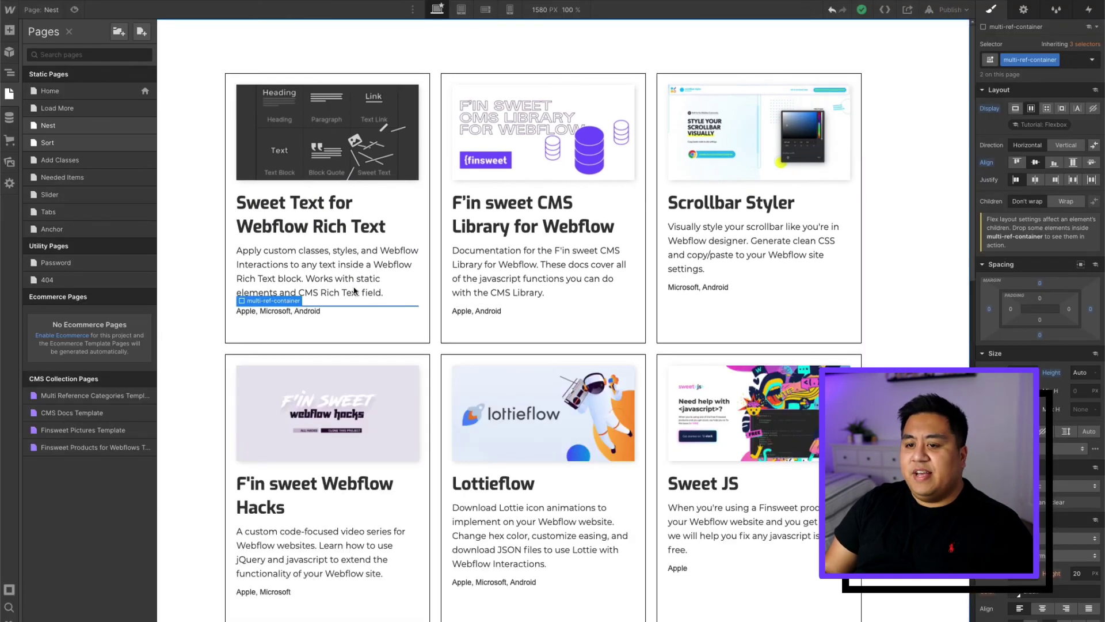
left_click(274, 313)
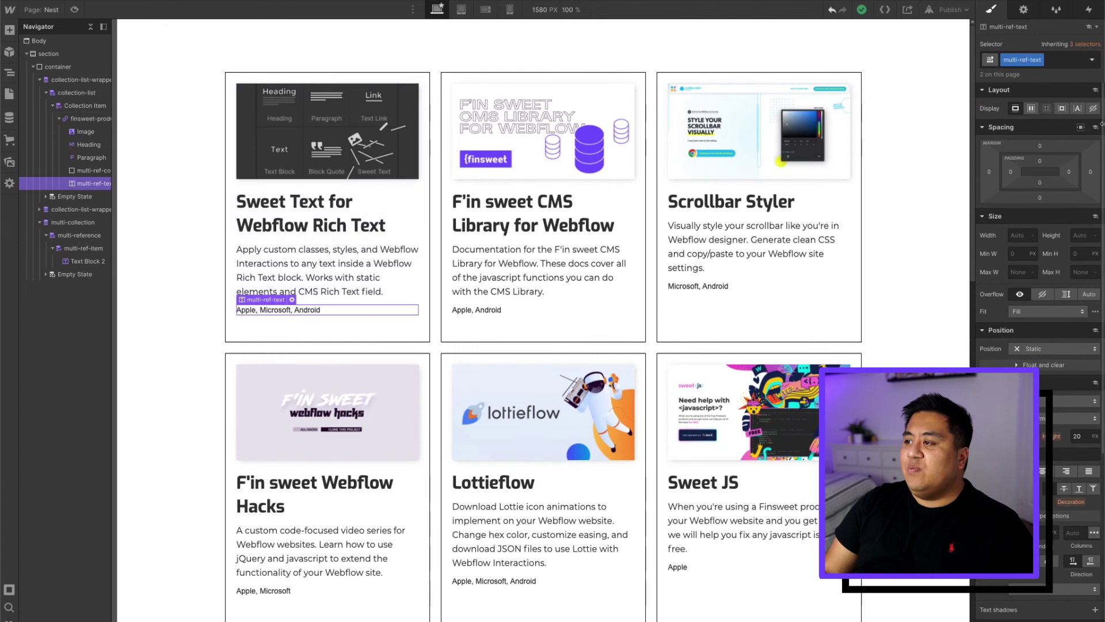
Set the right margin of the multi-ref-item in the categories list to 0.
scroll(288, 389, "down", 10)
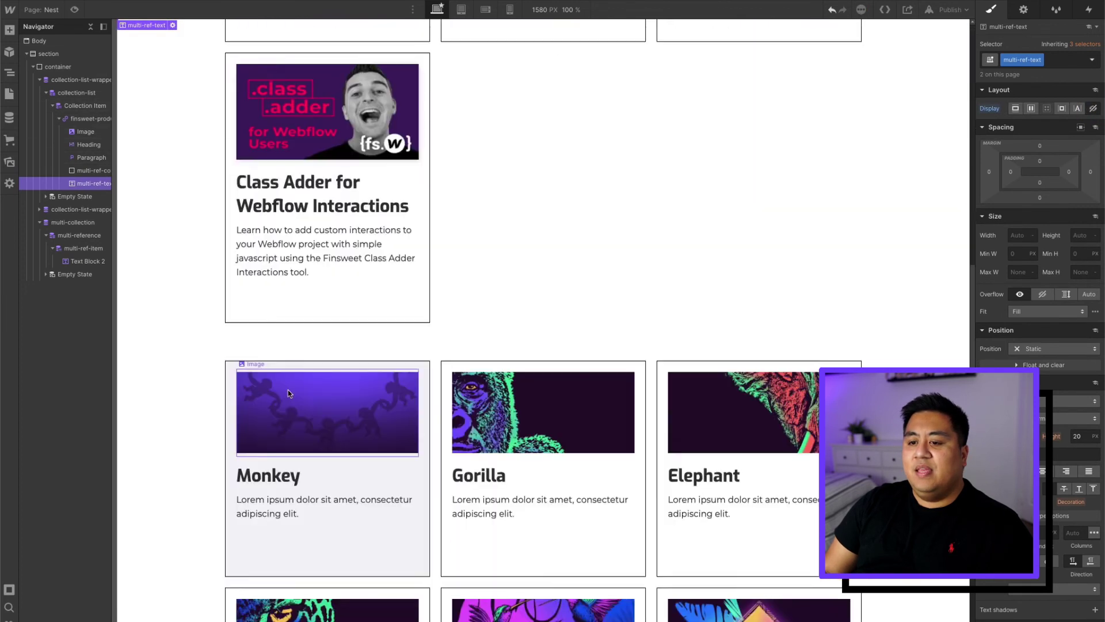
scroll(288, 389, "down", 5)
left_click(245, 547)
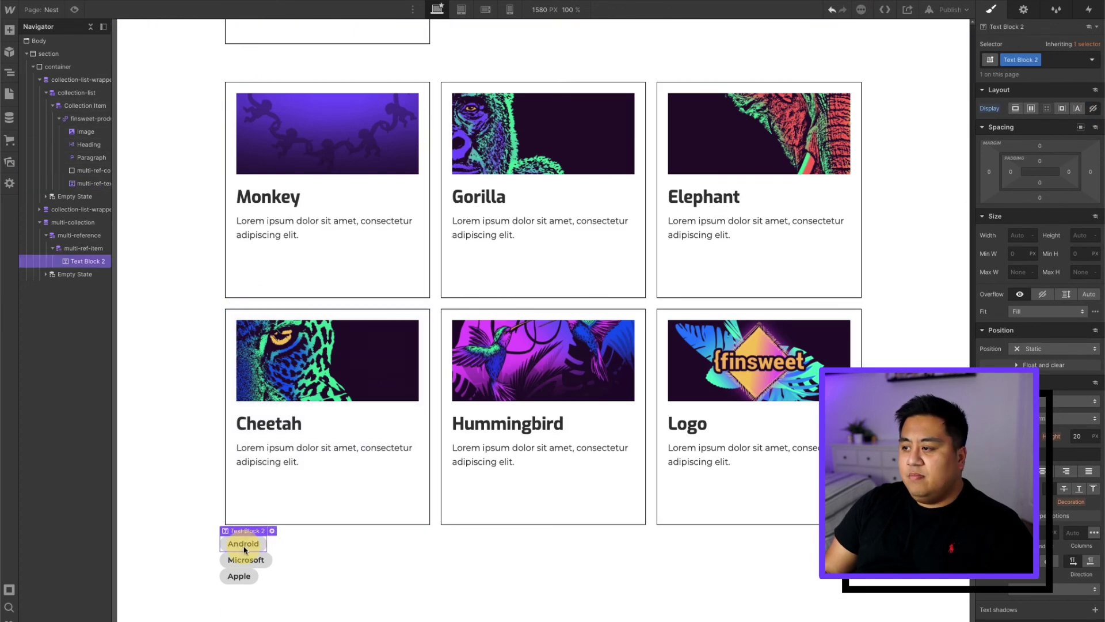
left_click(82, 250)
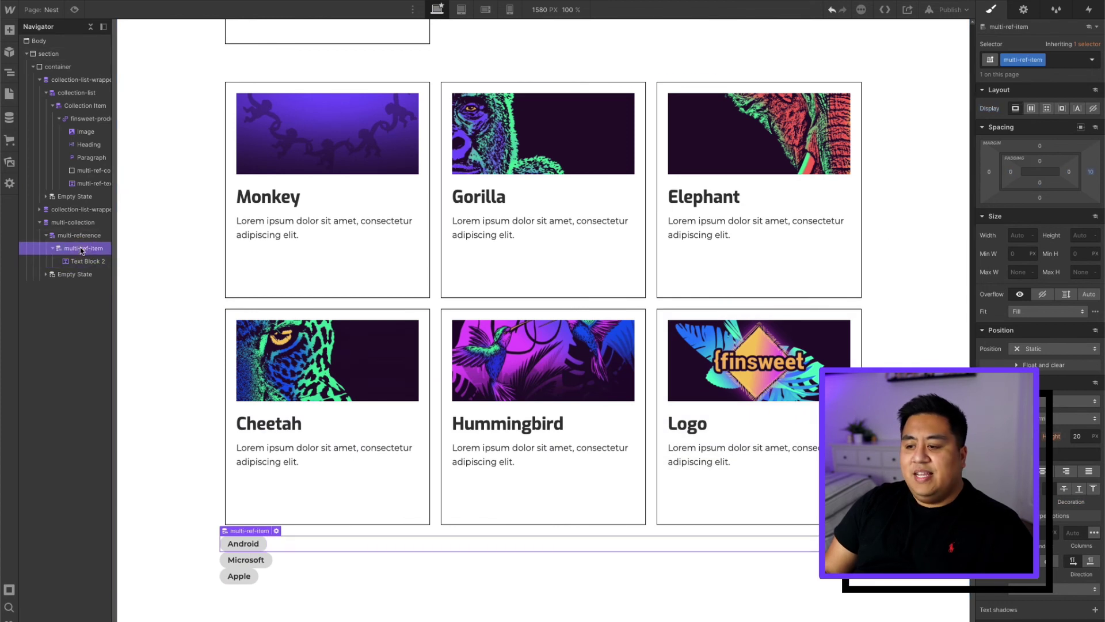
left_click(1090, 174)
key("Escape")
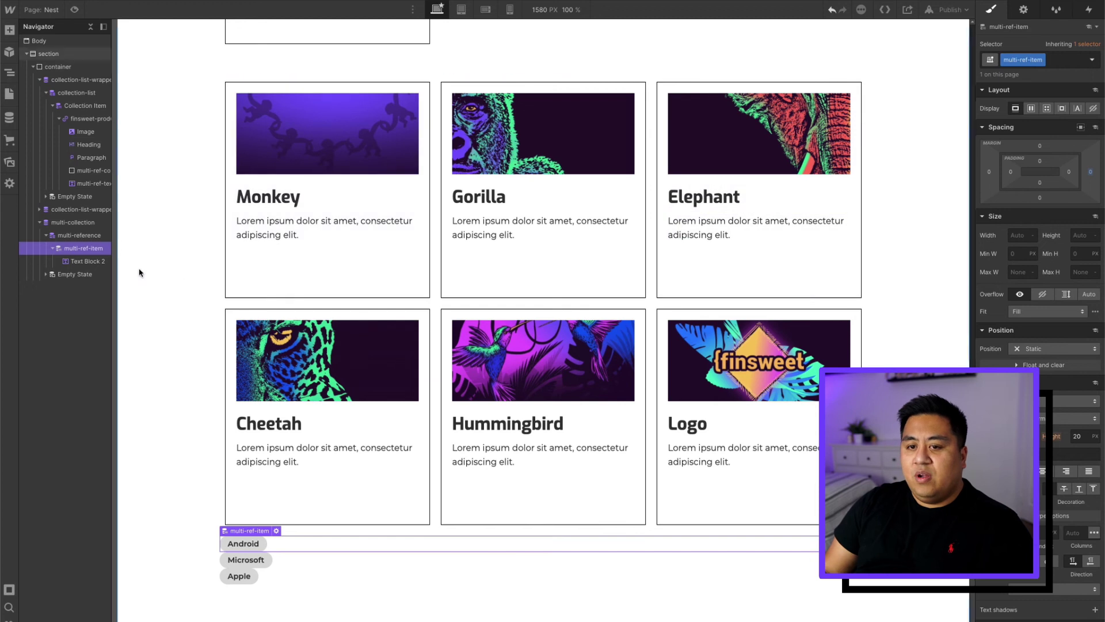
Set the right margin of Text Block 2 inside multi-ref-item to 10 px.
left_click(72, 261)
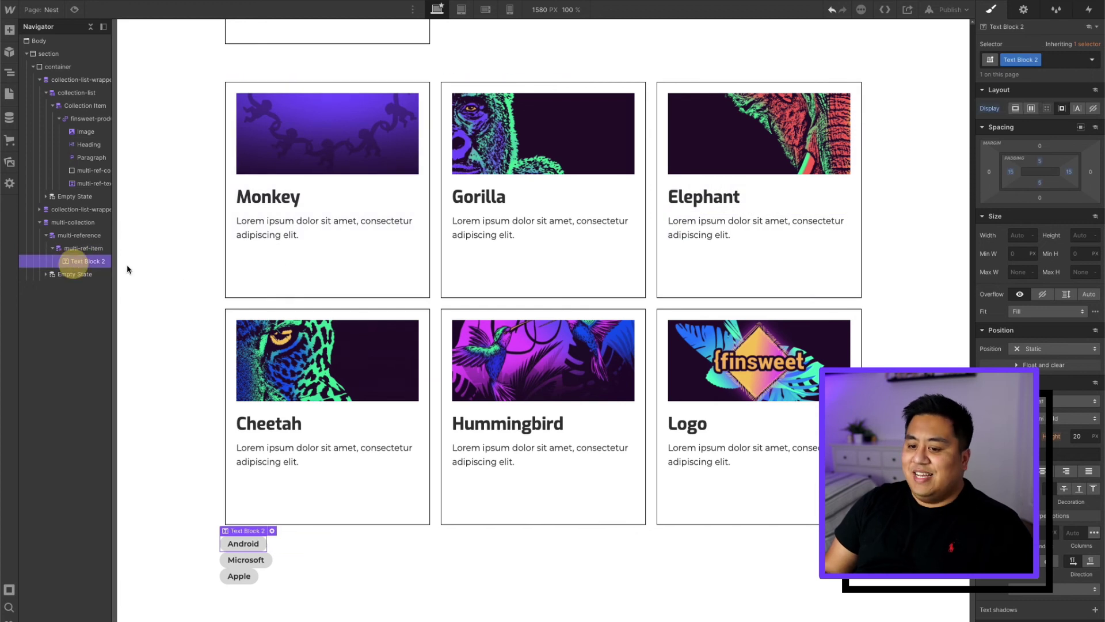
left_click(1092, 174)
type("10")
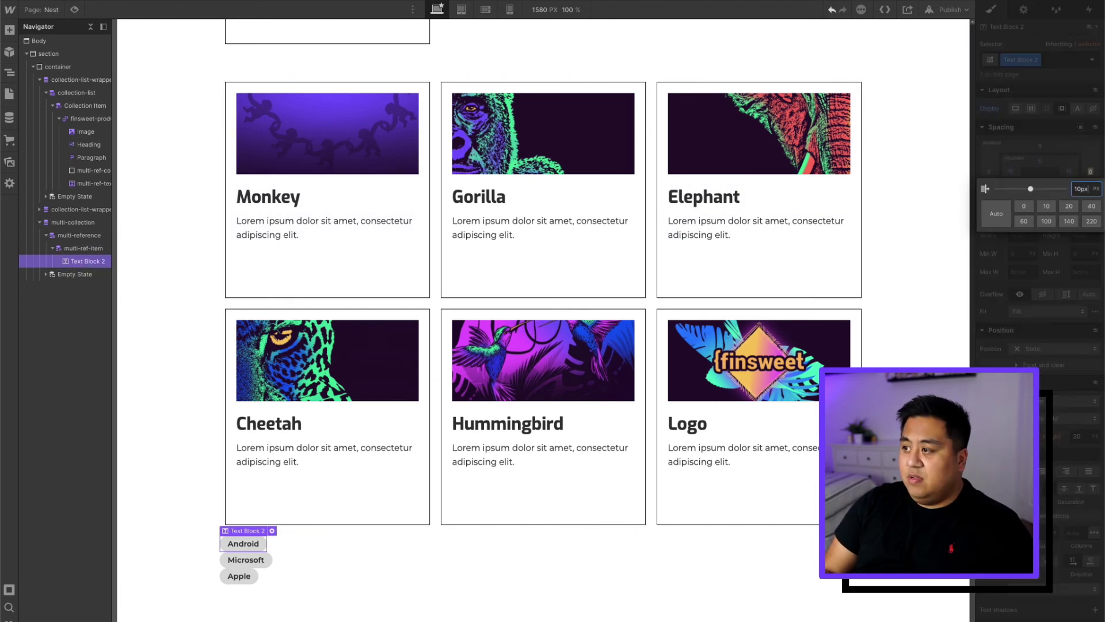
key("Return")
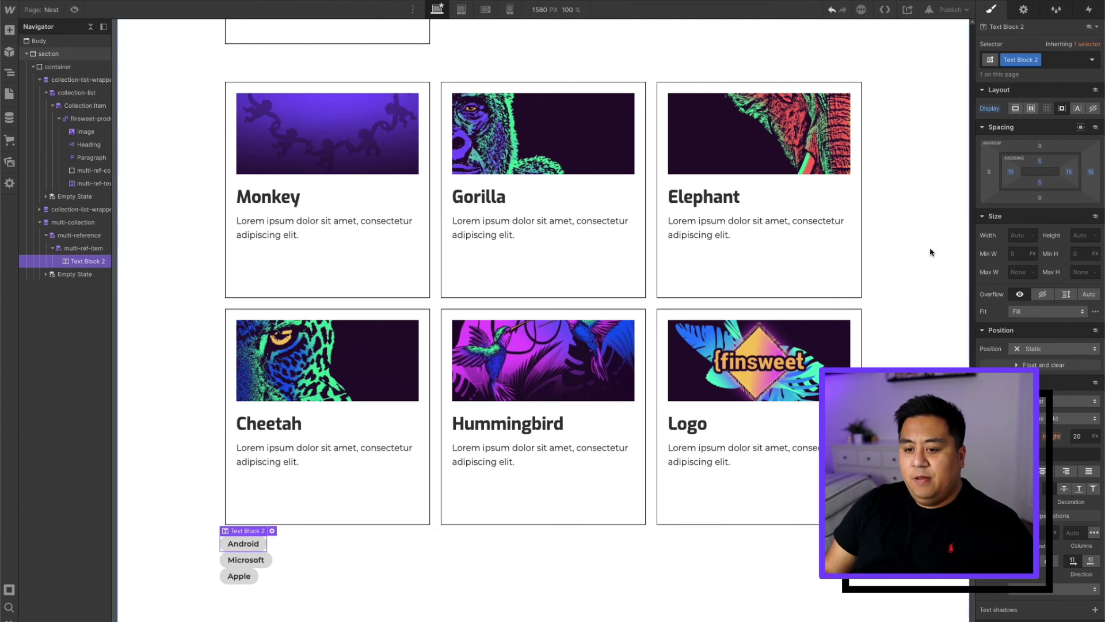
Set the display of the multi-collection wrapper to none and republish the site to its webflow.io domain.
left_click(75, 223)
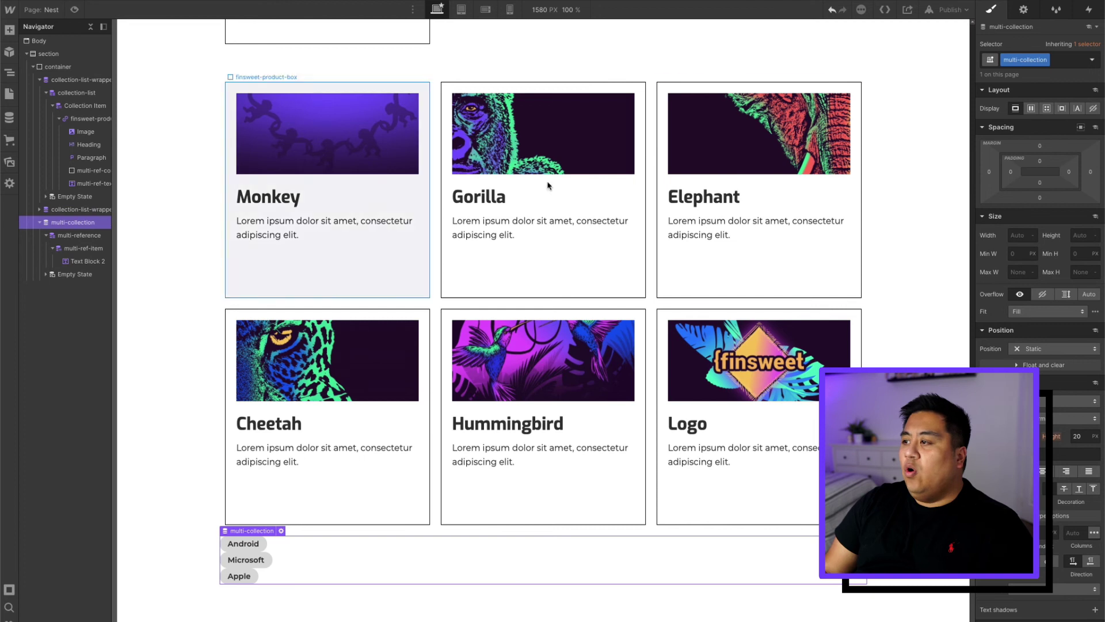
left_click(1093, 109)
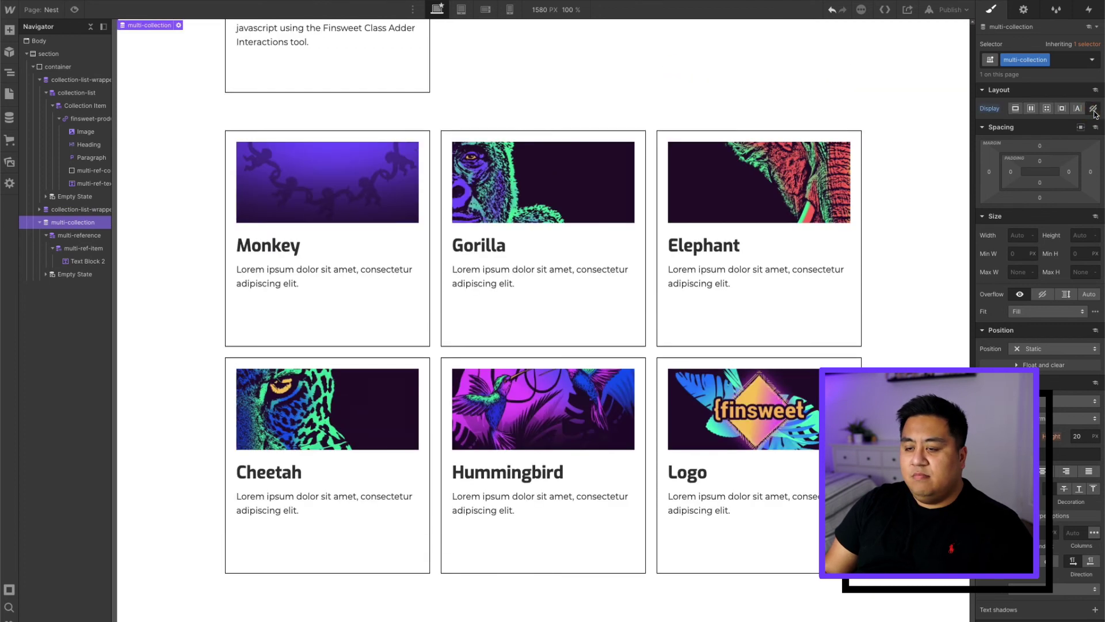
left_click(951, 9)
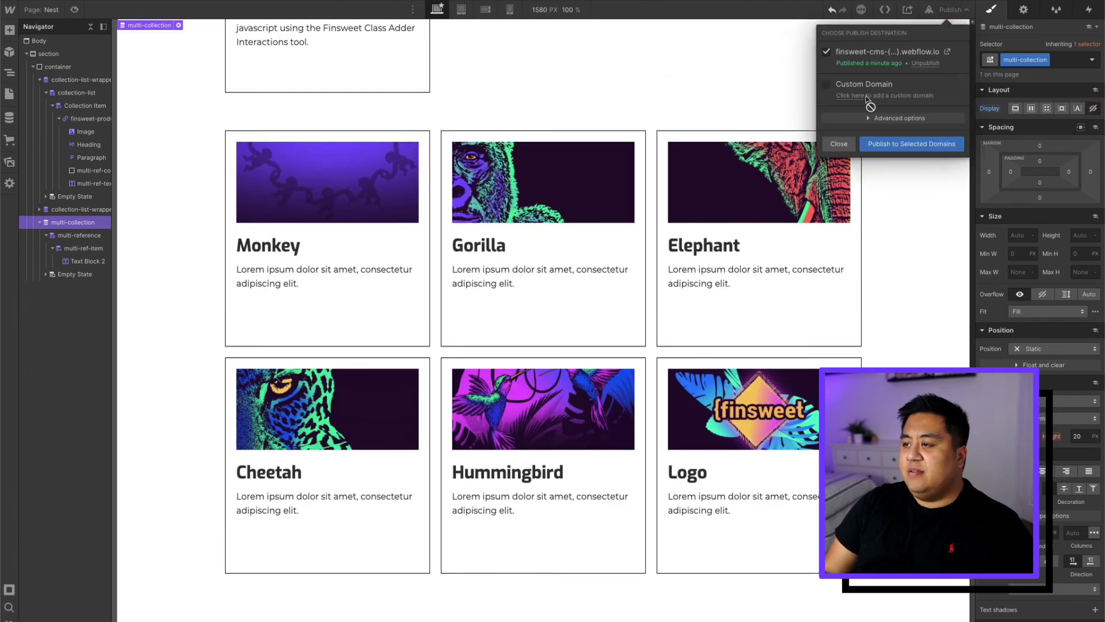
left_click(897, 145)
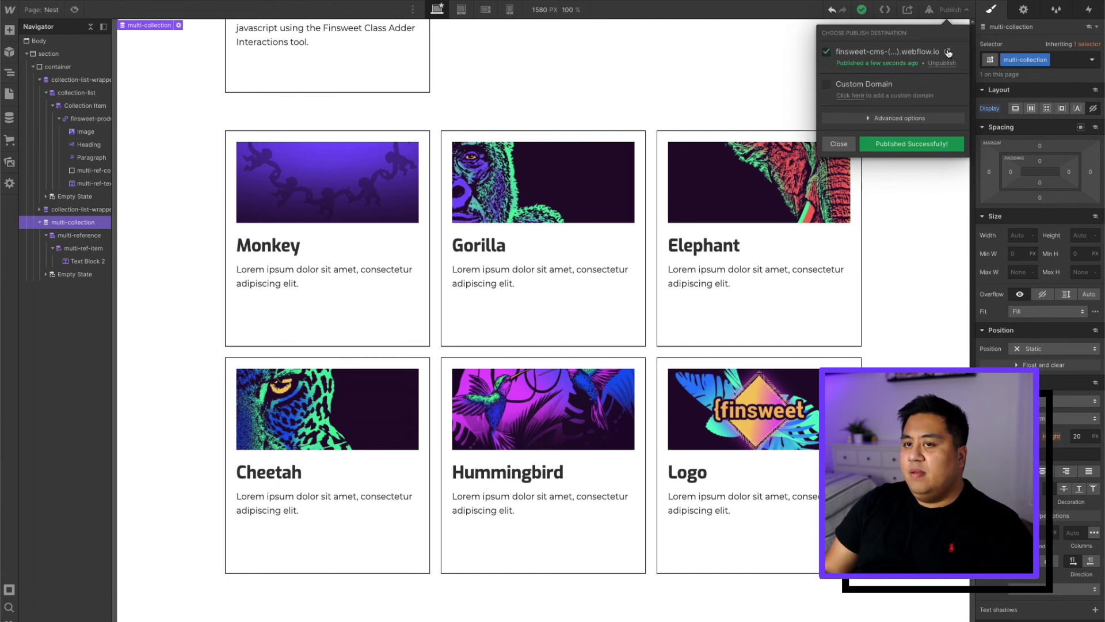
Open the live Nest page and examine the nested category tags and their spacing in both card lists.
left_click(947, 51)
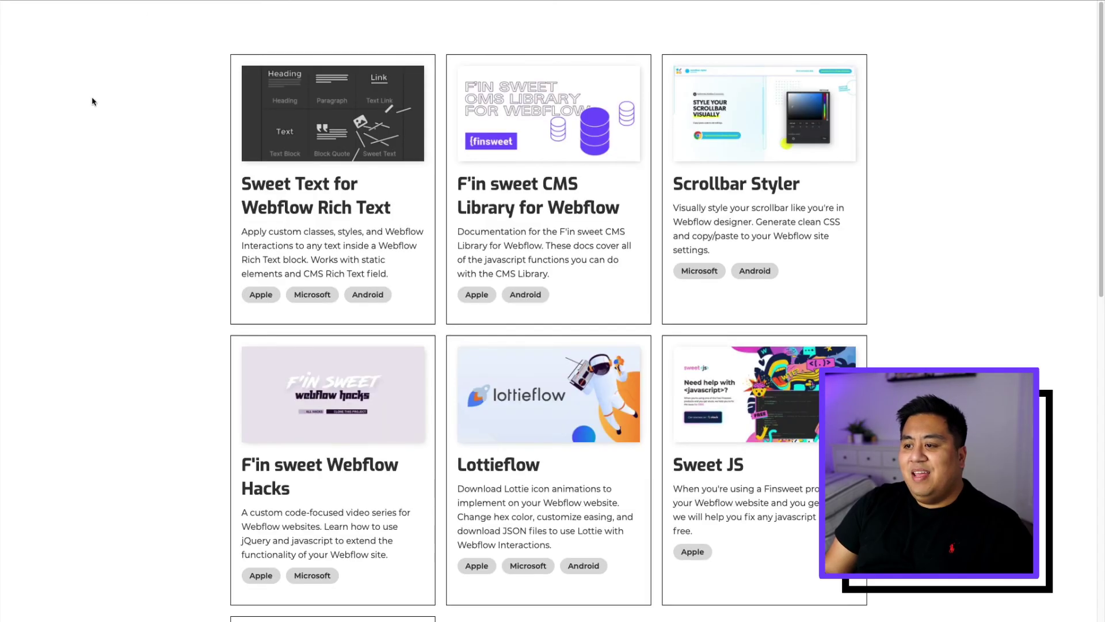
scroll(209, 350, "down", 6)
scroll(219, 361, "up", 6)
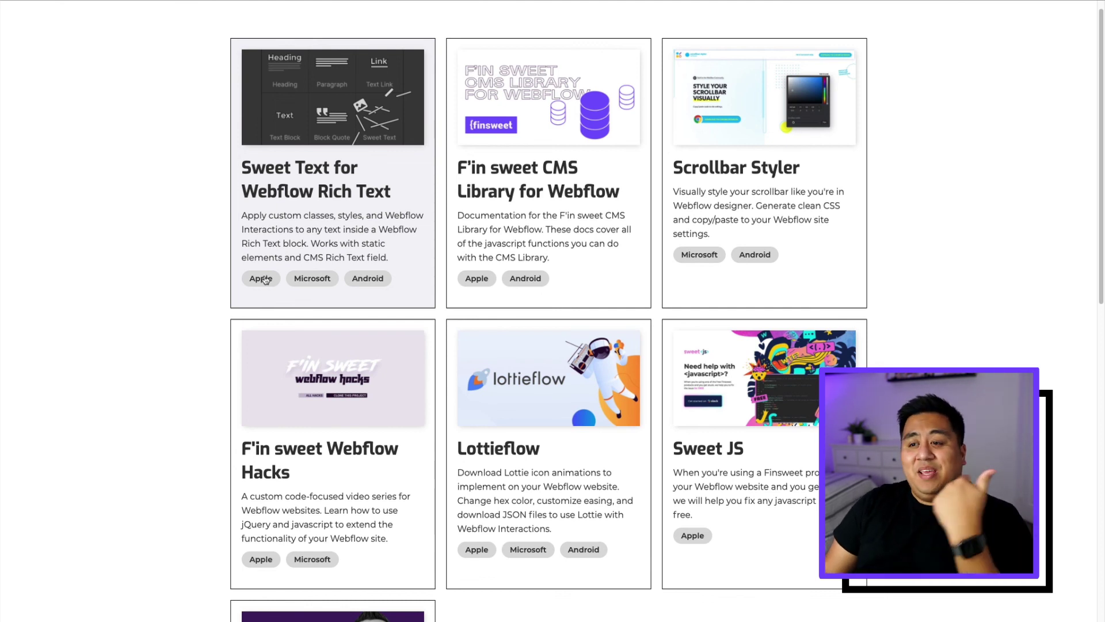
scroll(367, 281, "down", 1)
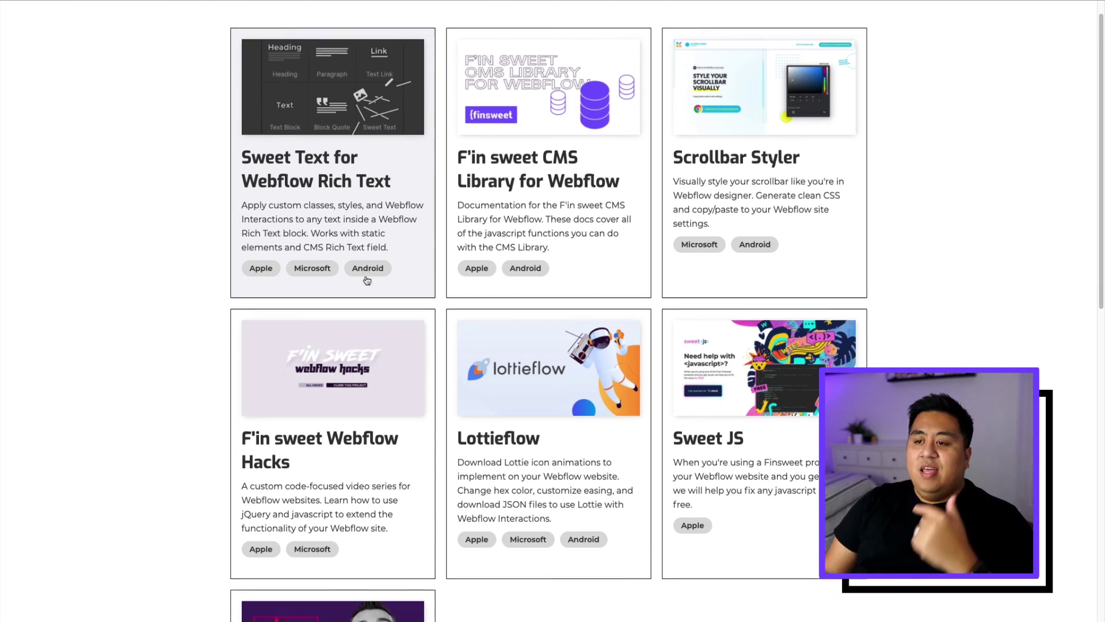
scroll(367, 281, "down", 13)
scroll(344, 349, "up", 5)
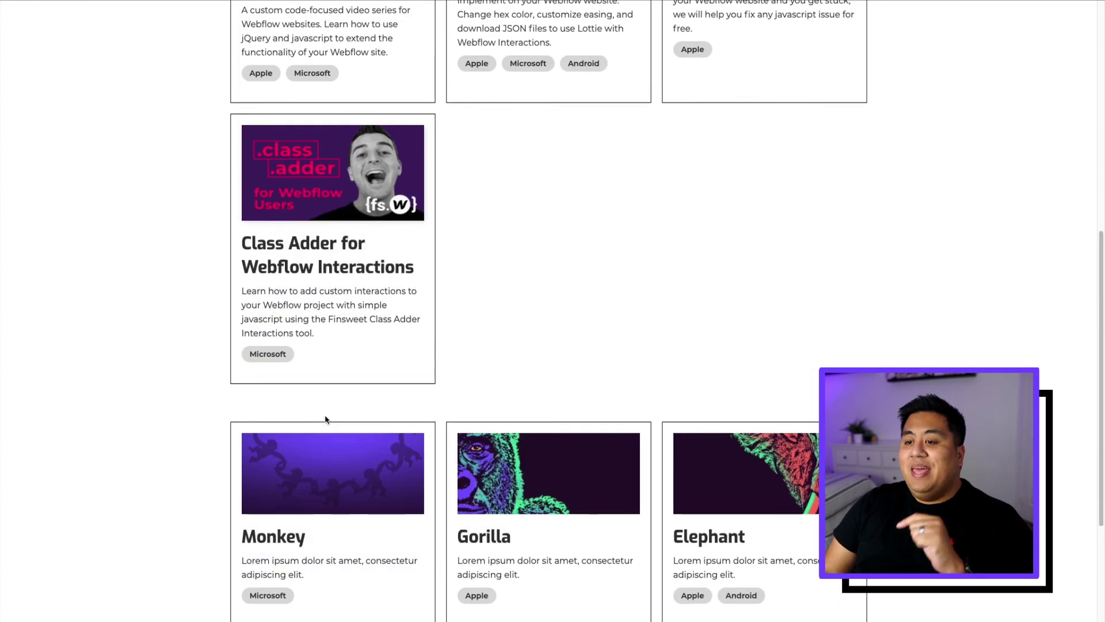
scroll(325, 421, "up", 5)
scroll(322, 424, "down", 6)
scroll(326, 429, "up", 5)
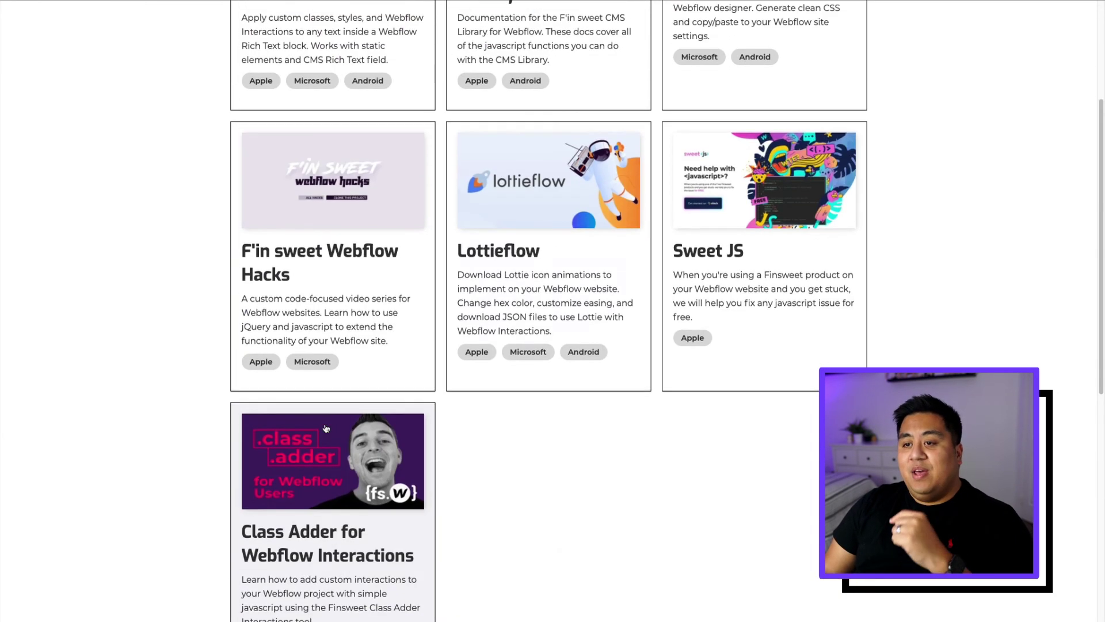
scroll(549, 296, "down", 9)
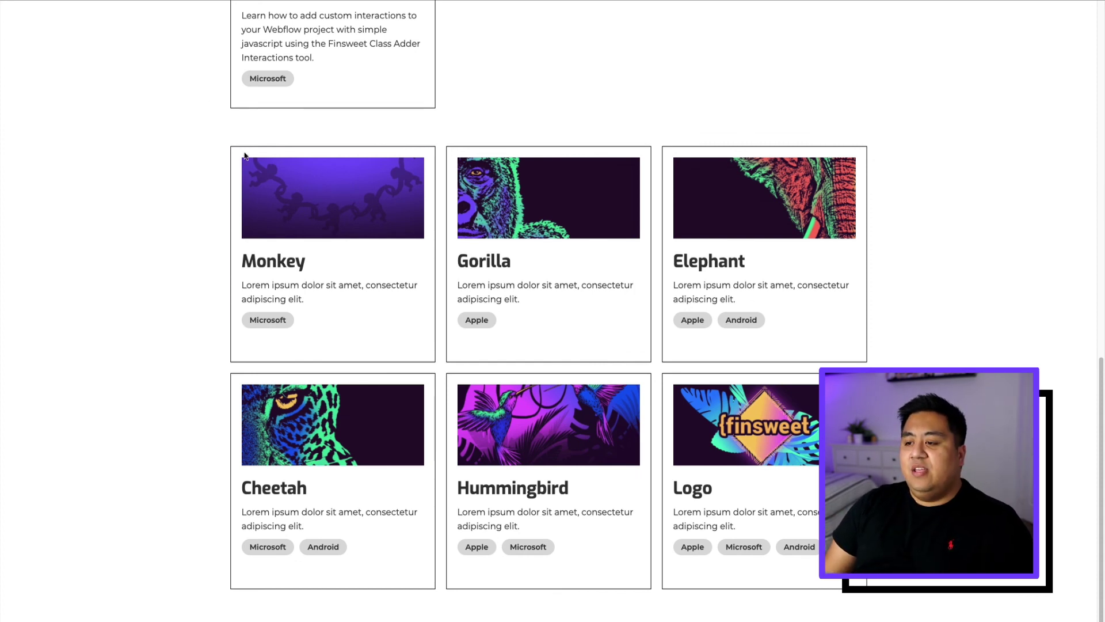
scroll(245, 155, "up", 10)
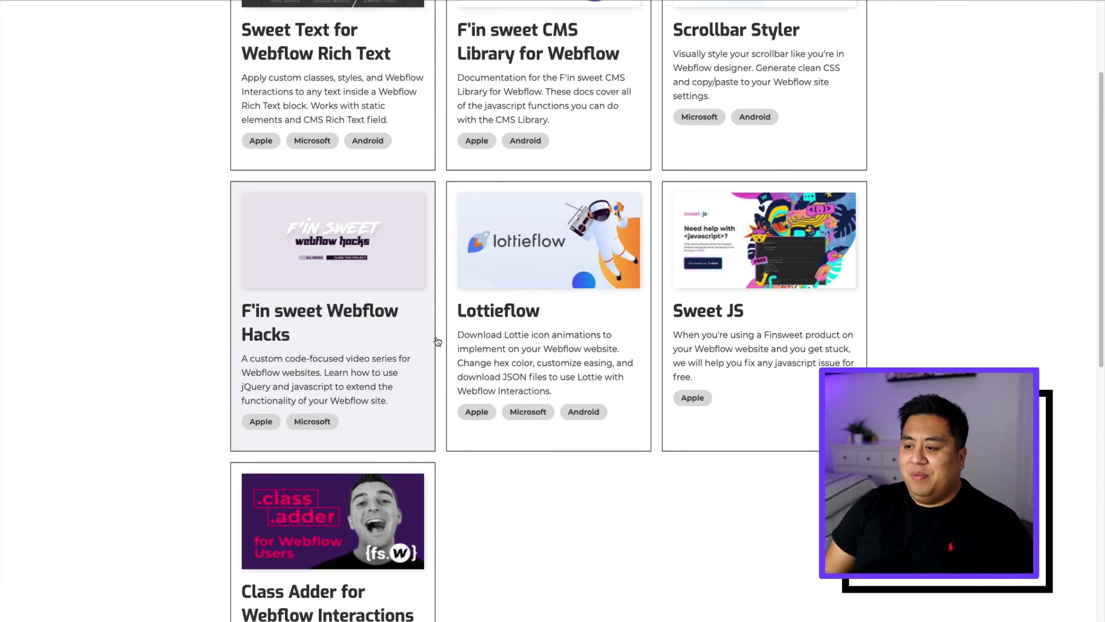
scroll(437, 342, "up", 3)
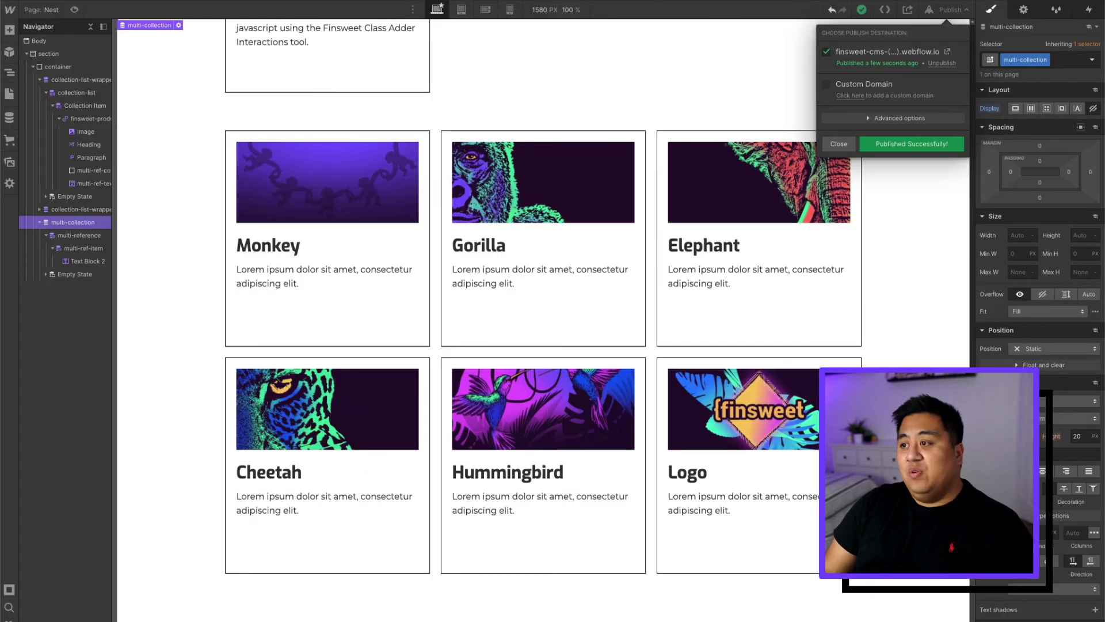